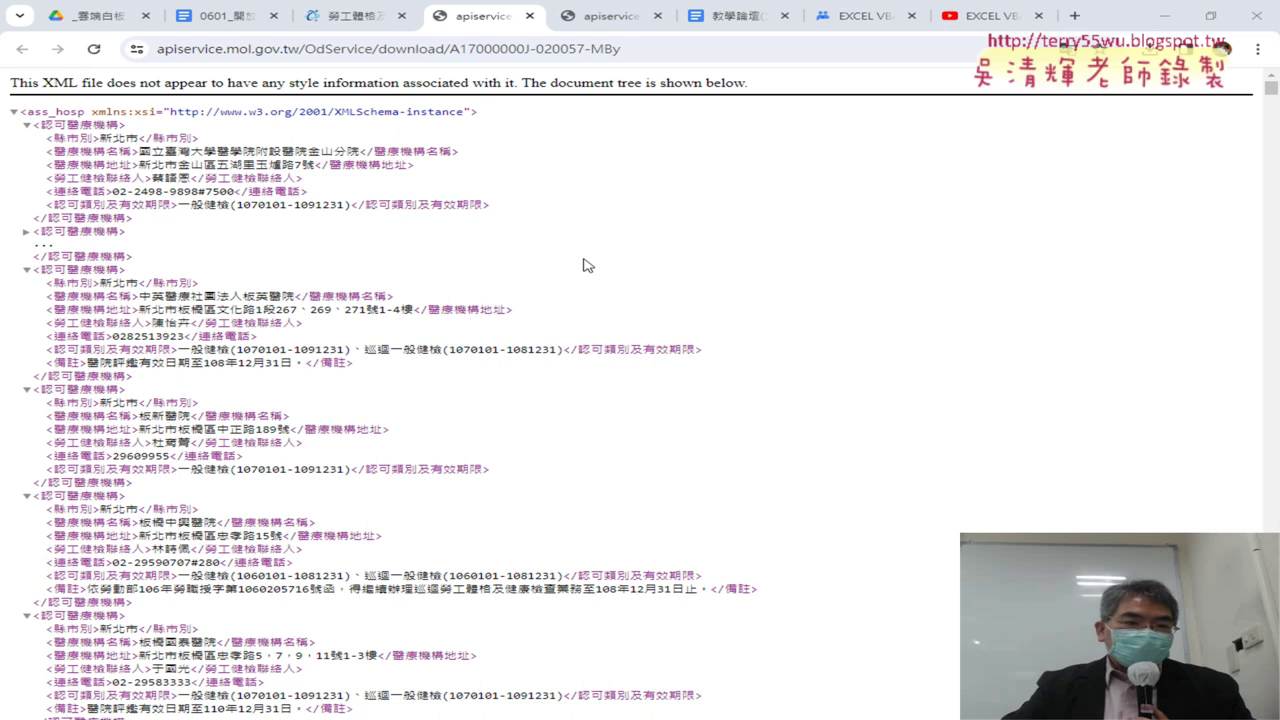
Switch Chrome to the lesson document 0601_開放資料處理CSV和JSON資料處理
{"action": "left_click", "coordinate": [241, 29]}
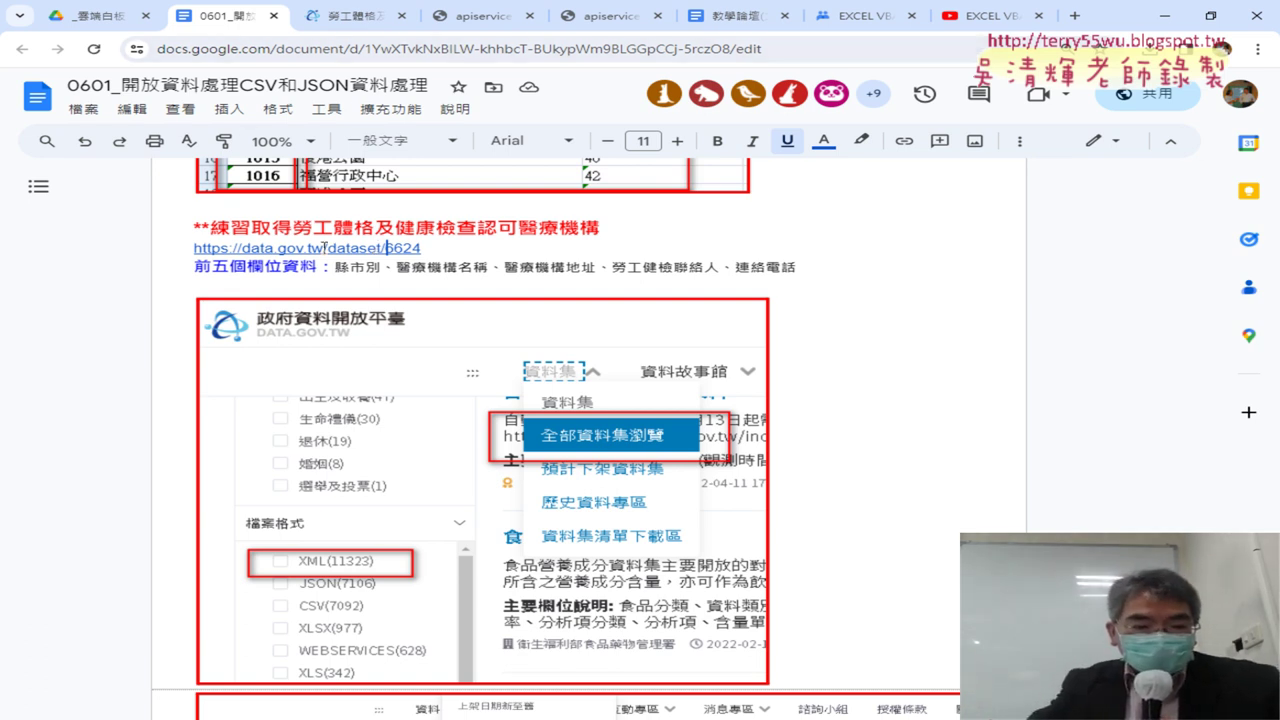
Show the dataset 6624 page without the data preview and mark the main fields 縣市別 through 備註
{"action": "left_click", "coordinate": [355, 20]}
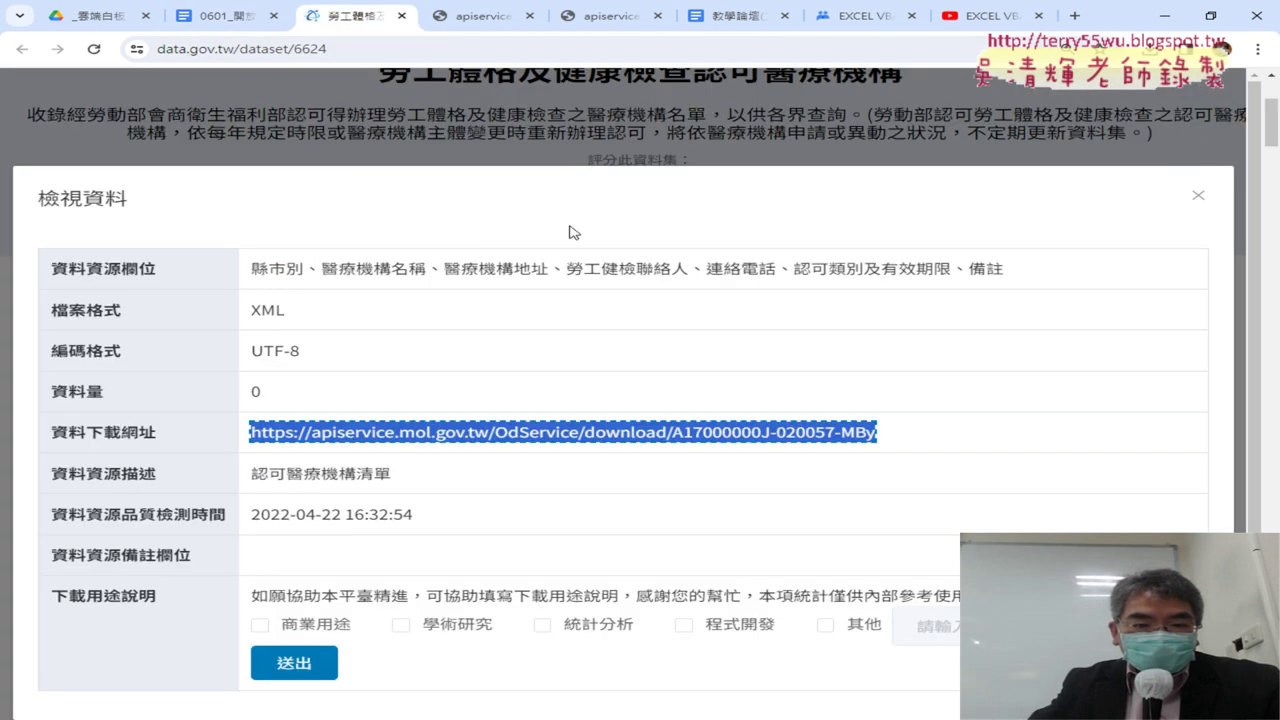
{"action": "left_click", "coordinate": [1198, 196]}
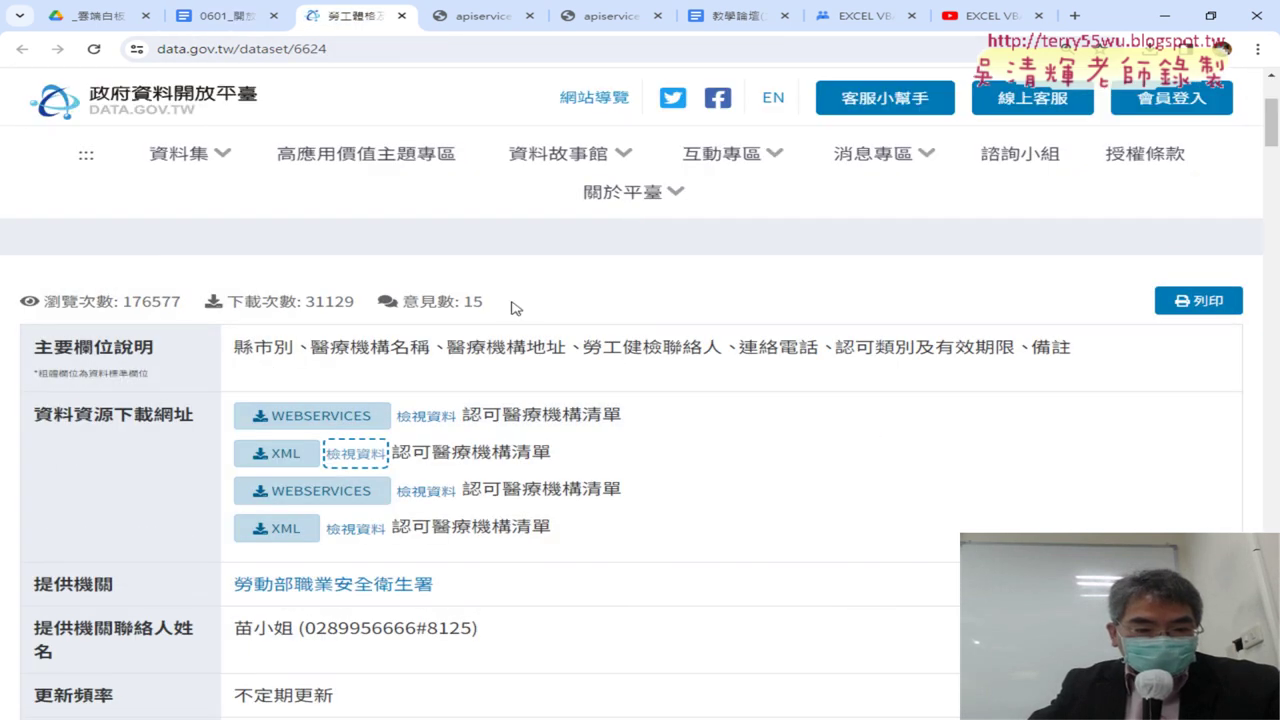
{"action": "scroll", "coordinate": [517, 309], "scroll_direction": "down", "scroll_amount": 3}
{"action": "scroll", "coordinate": [400, 315], "scroll_direction": "up", "scroll_amount": 2}
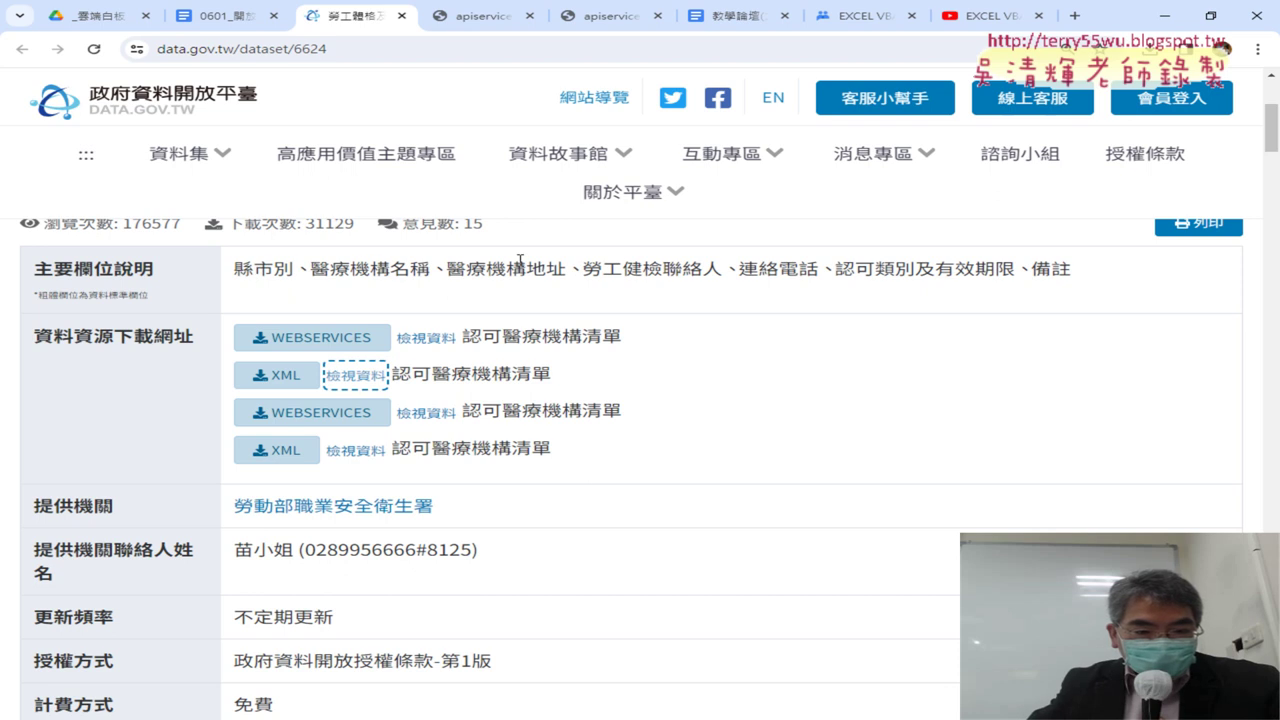
{"action": "left_click_drag", "start_coordinate": [1100, 270], "coordinate": [232, 270]}
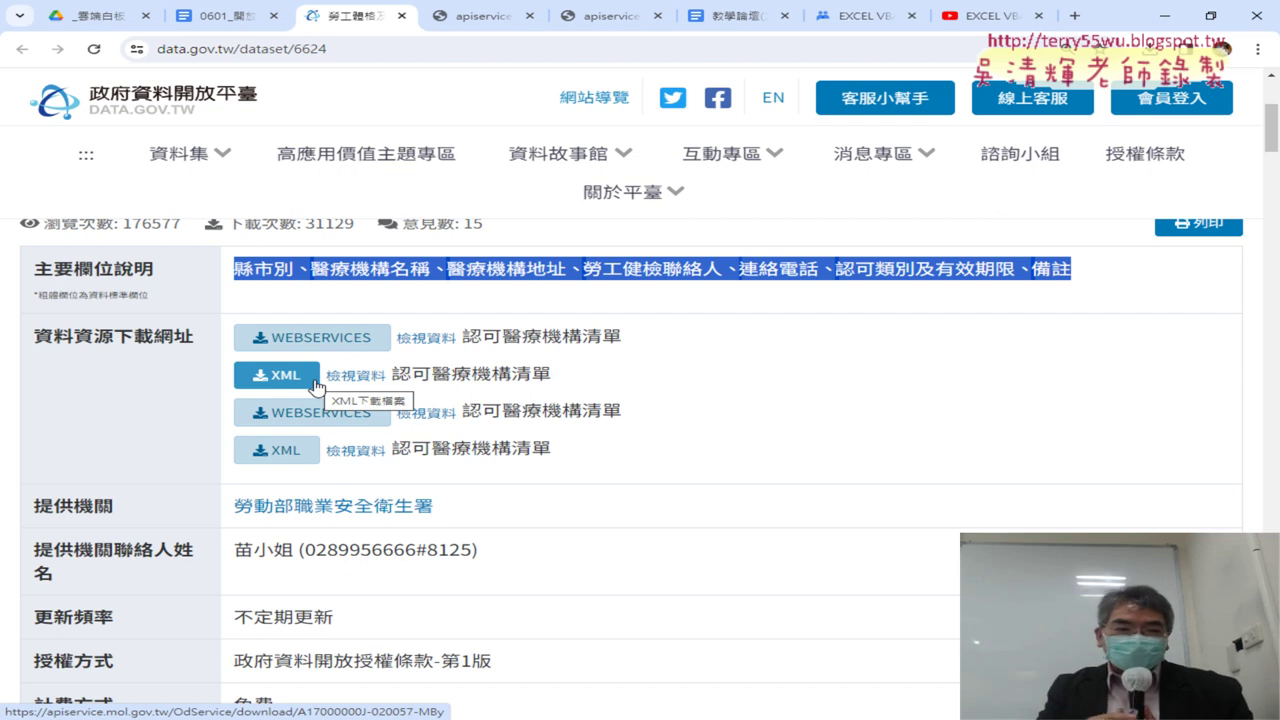
In the lesson document, select the 步驟一 code block from import requests through f.close()
{"action": "left_click", "coordinate": [235, 24]}
{"action": "scroll", "coordinate": [900, 380], "scroll_direction": "down", "scroll_amount": 3}
{"action": "scroll", "coordinate": [905, 375], "scroll_direction": "down", "scroll_amount": 4}
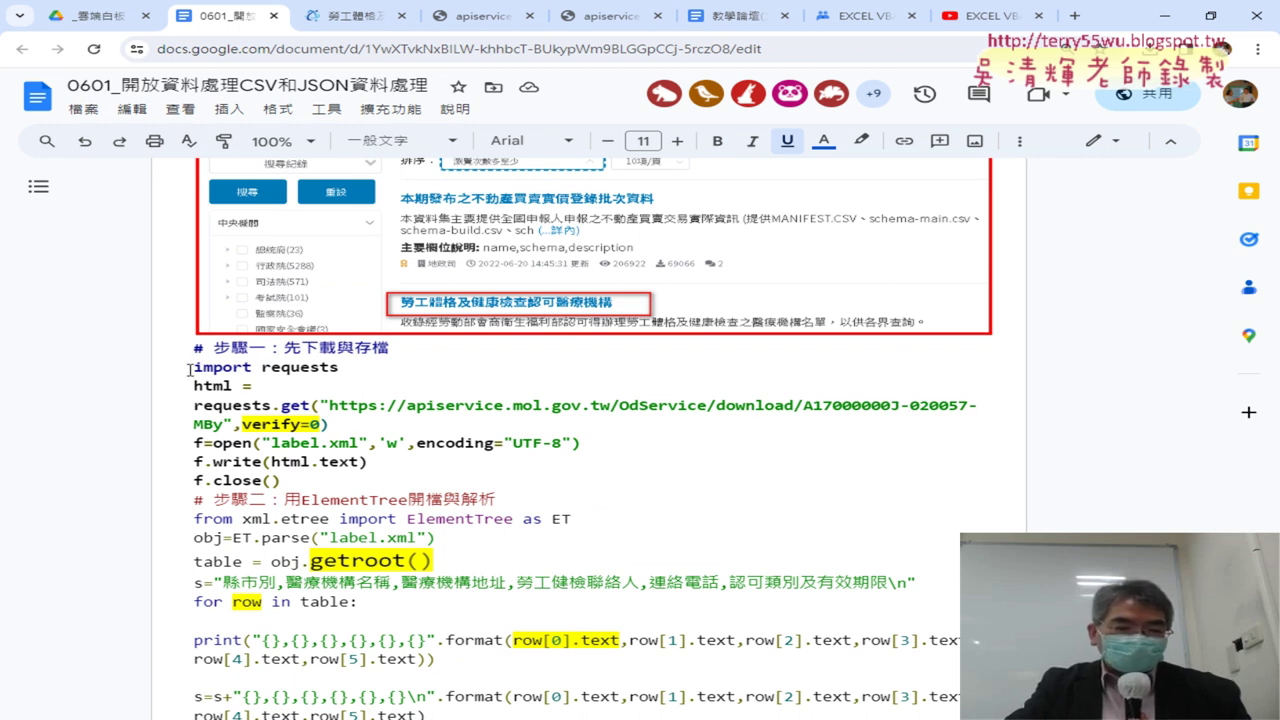
{"action": "left_click_drag", "start_coordinate": [284, 349], "coordinate": [385, 352]}
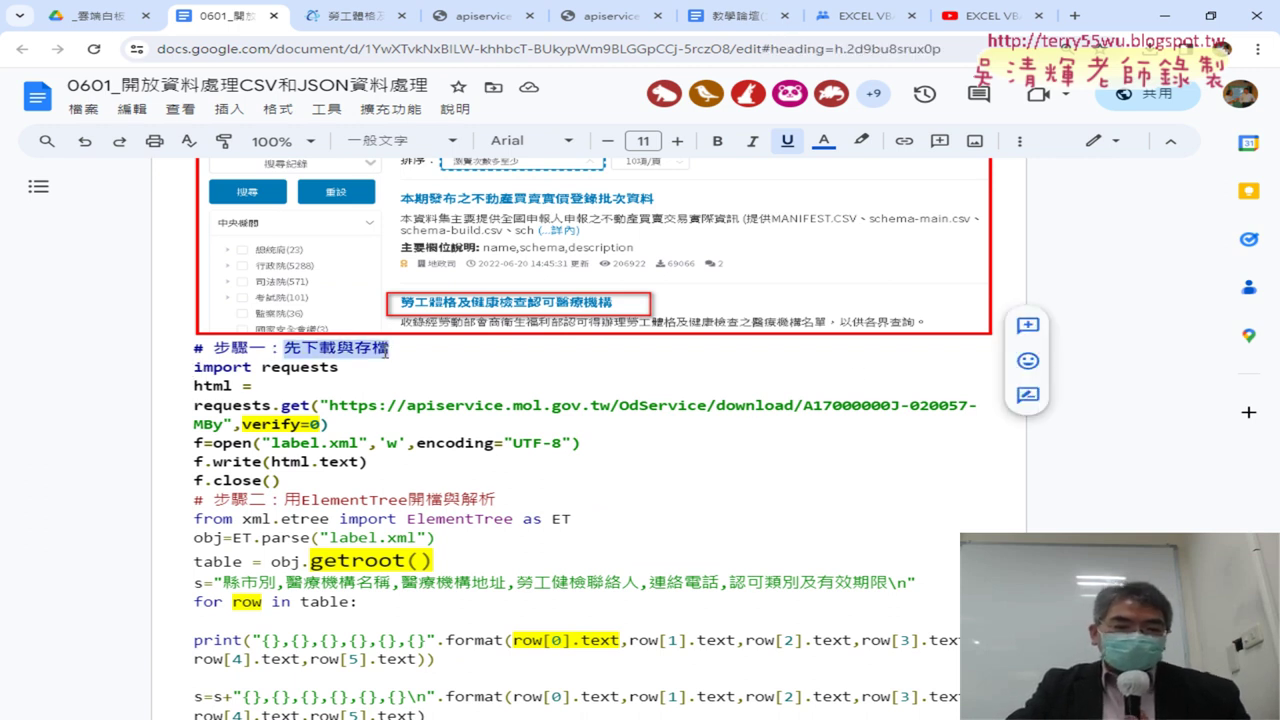
{"action": "left_click", "coordinate": [196, 366]}
{"action": "mouse_move", "coordinate": [196, 367]}
{"action": "left_mouse_down"}
{"action": "mouse_move", "coordinate": [338, 378]}
{"action": "mouse_move", "coordinate": [347, 402]}
{"action": "left_mouse_up"}
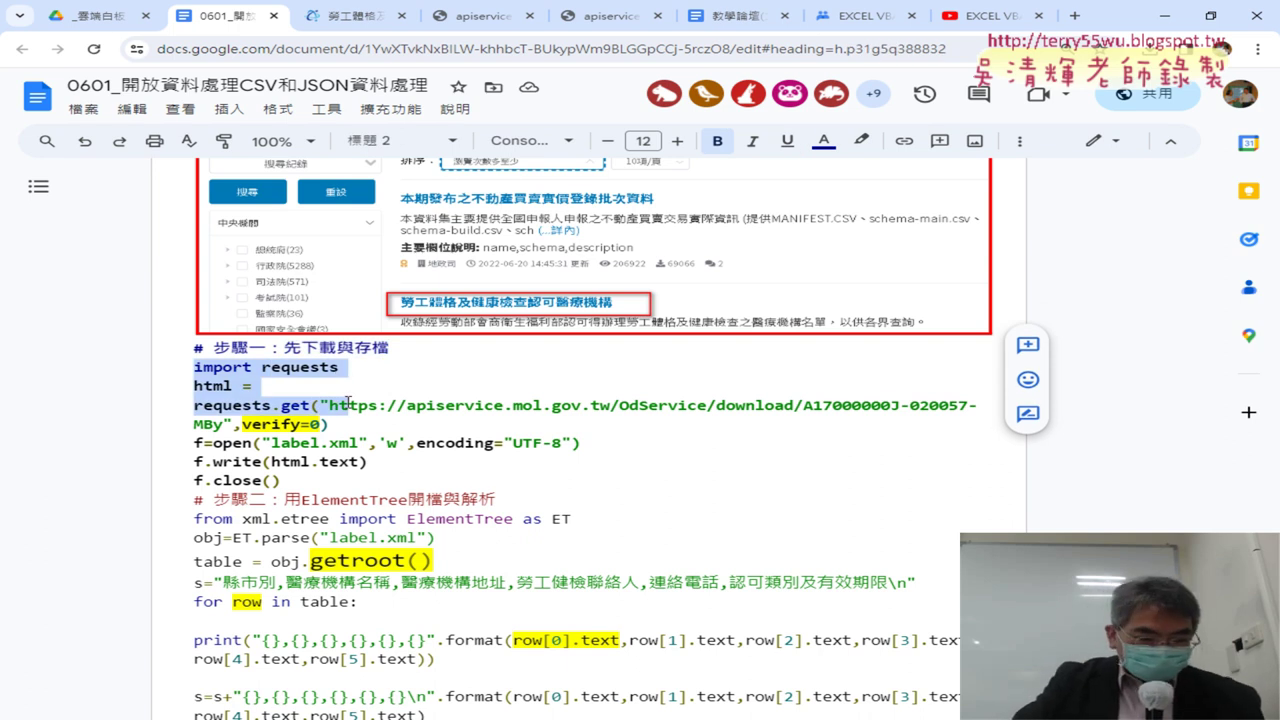
{"action": "left_click_drag", "start_coordinate": [345, 404], "coordinate": [347, 422]}
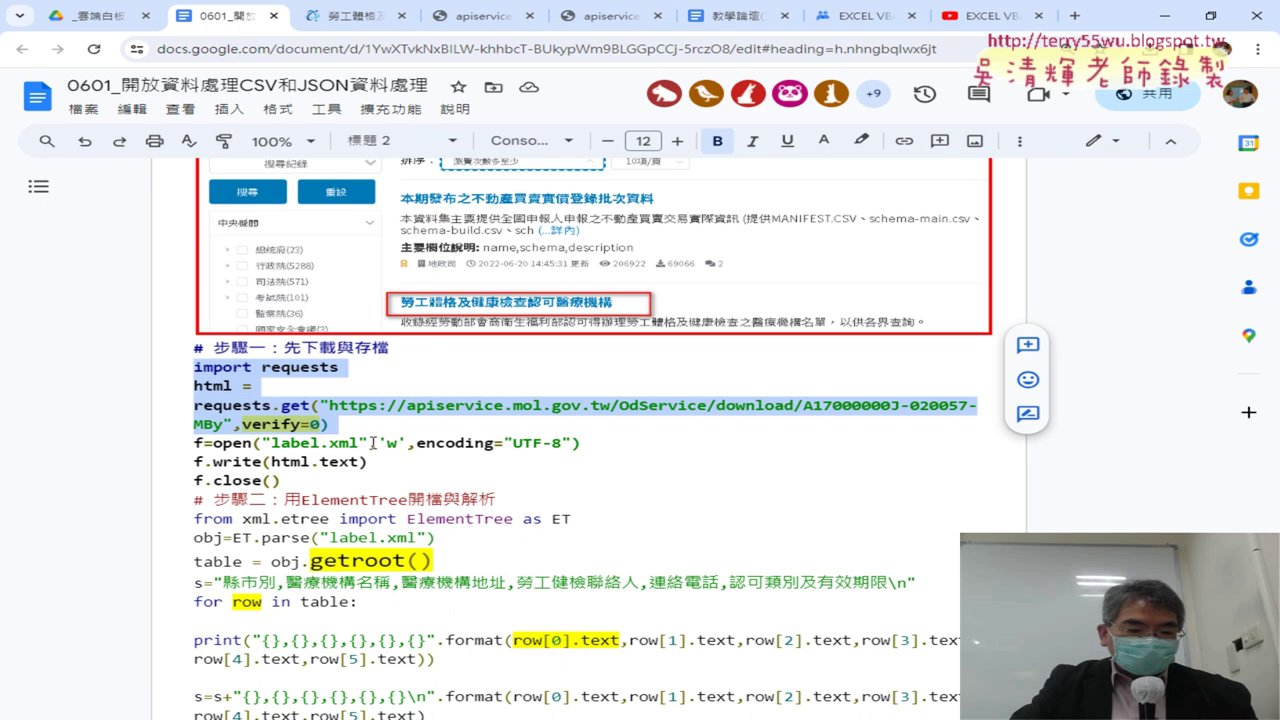
{"action": "left_click_drag", "start_coordinate": [282, 481], "coordinate": [184, 437]}
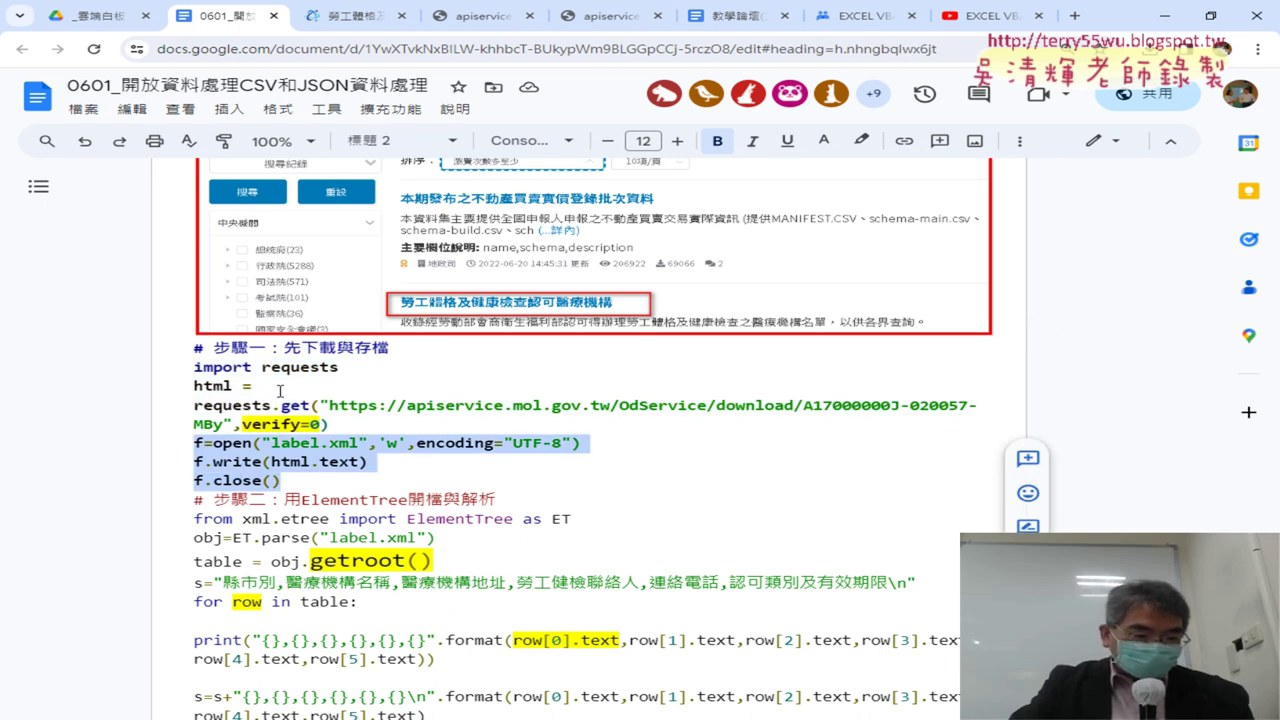
{"action": "left_click_drag", "start_coordinate": [330, 424], "coordinate": [193, 367]}
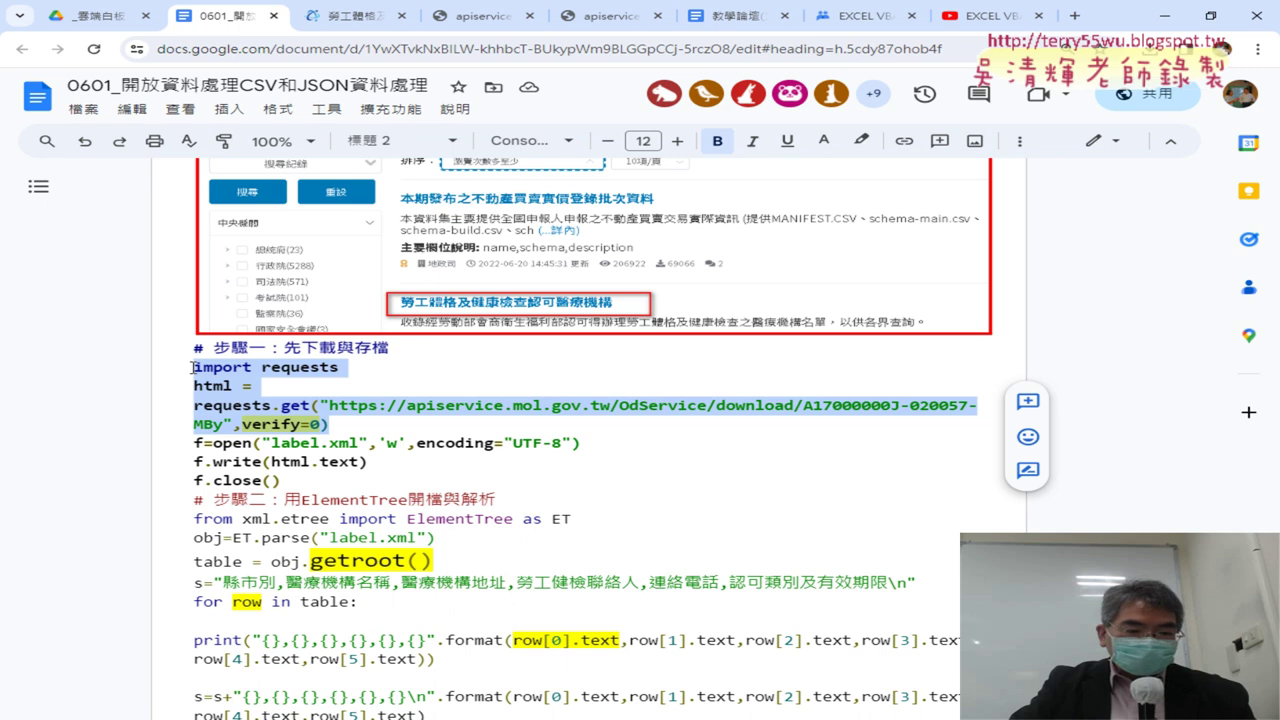
{"action": "left_click_drag", "start_coordinate": [285, 482], "coordinate": [187, 377]}
{"action": "key", "text": "ctrl+c"}
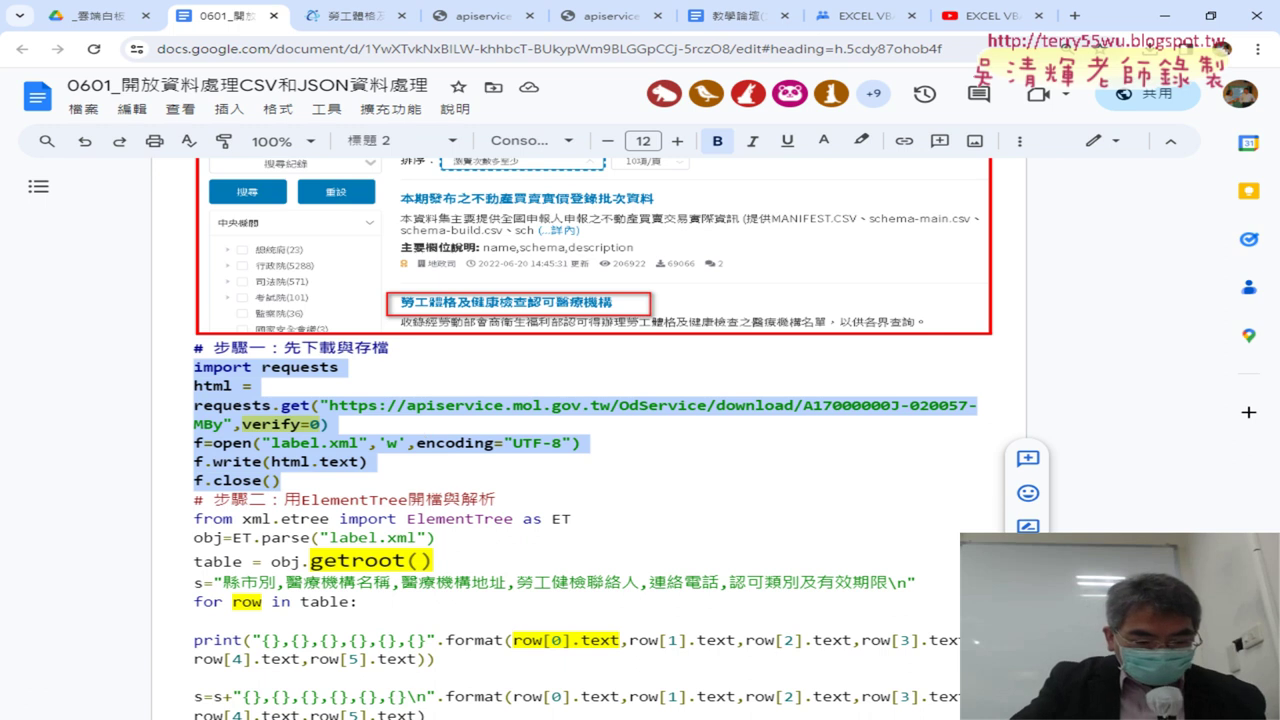
Paste the copied download code into Spyder's empty editor
{"action": "key", "text": "alt+Tab"}
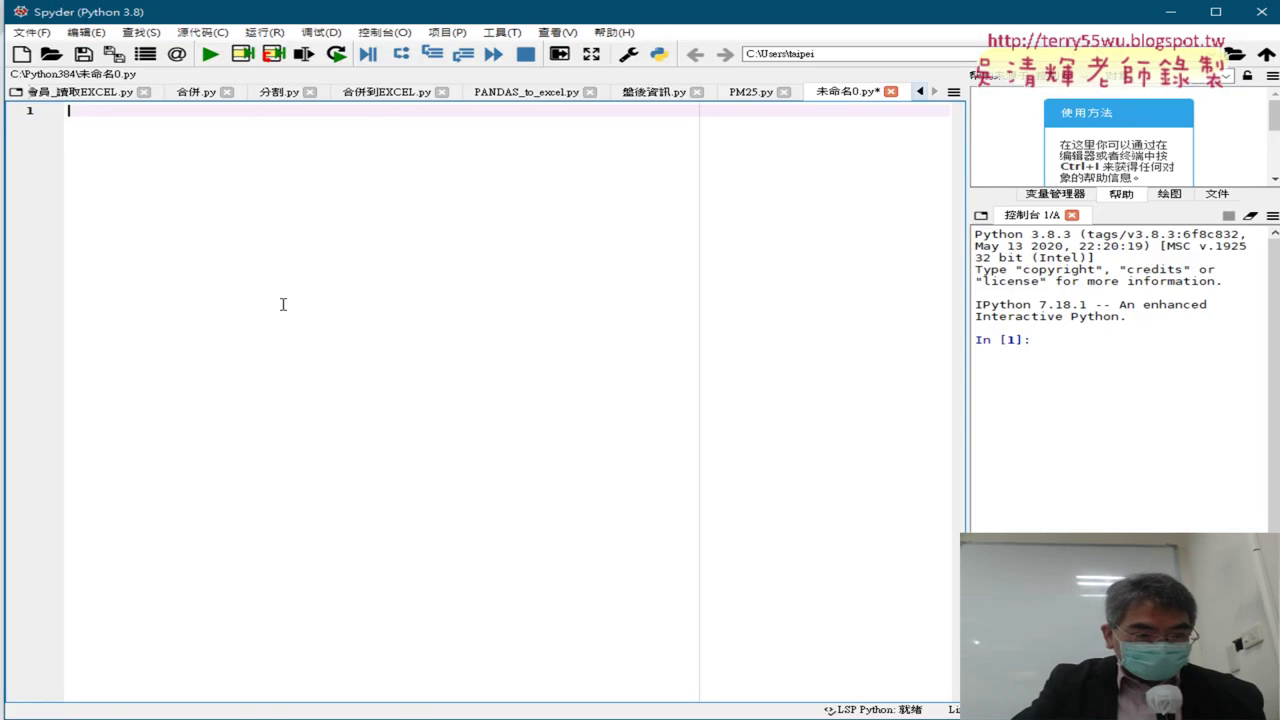
{"action": "key", "text": "ctrl+v"}
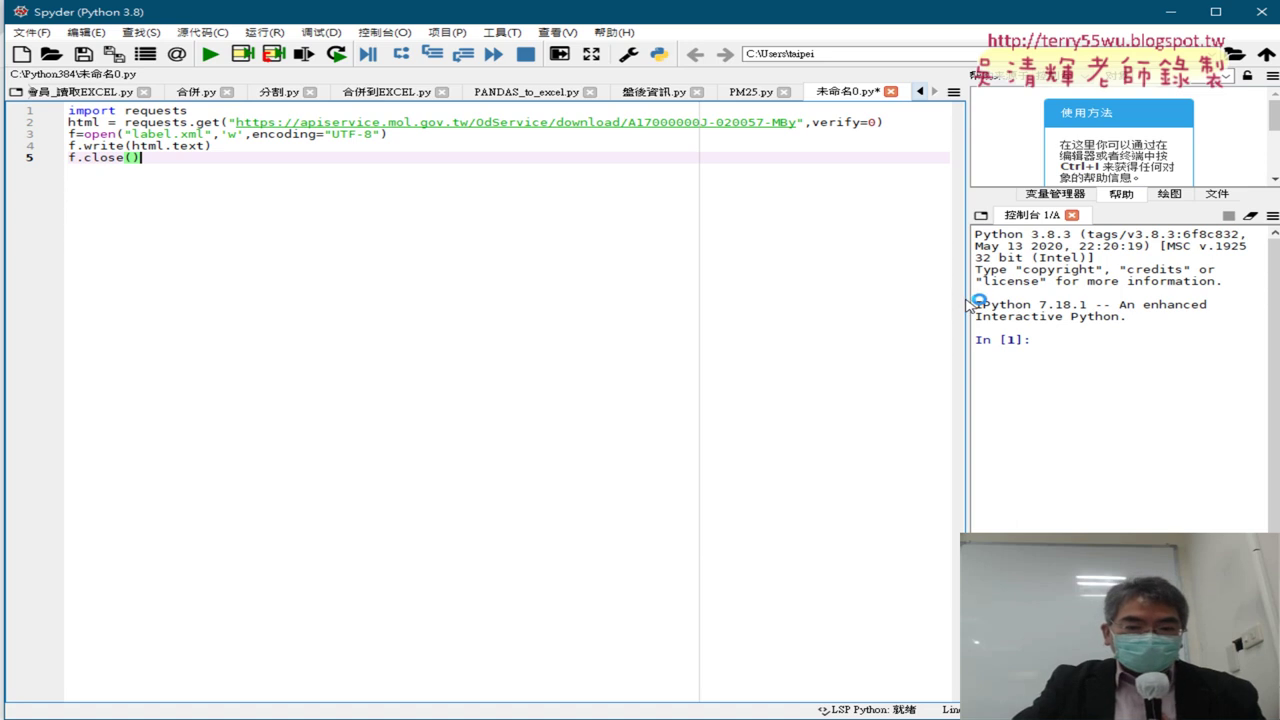
{"action": "left_click_drag", "start_coordinate": [968, 300], "coordinate": [968, 300]}
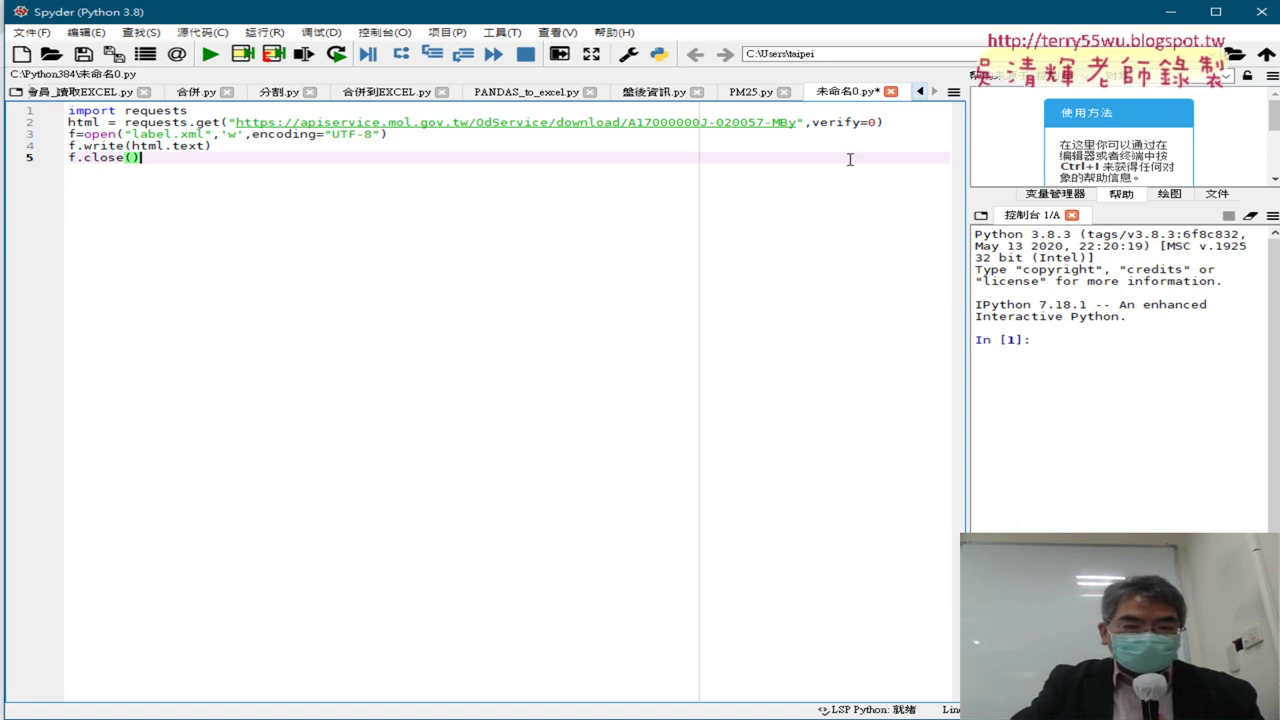
Delete ,verify=0 from the requests.get call on line 2 and select its URL string
{"action": "left_click_drag", "start_coordinate": [805, 122], "coordinate": [877, 122]}
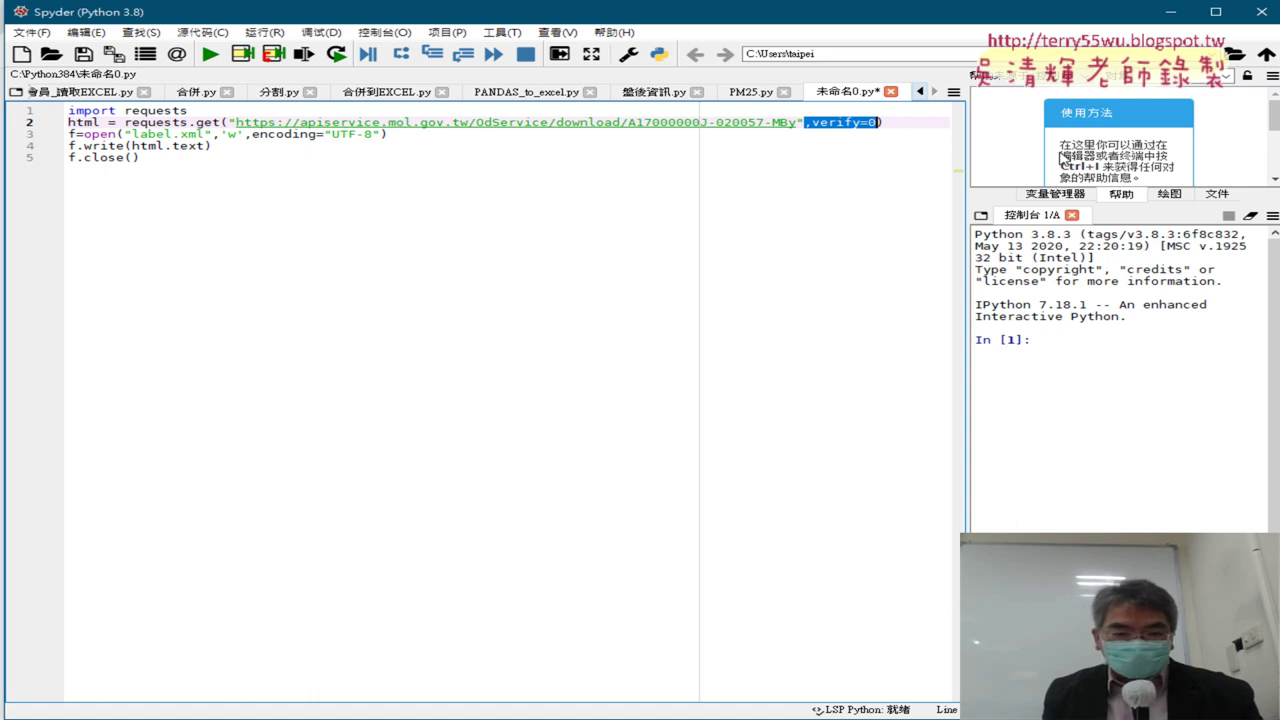
{"action": "key", "text": "Delete"}
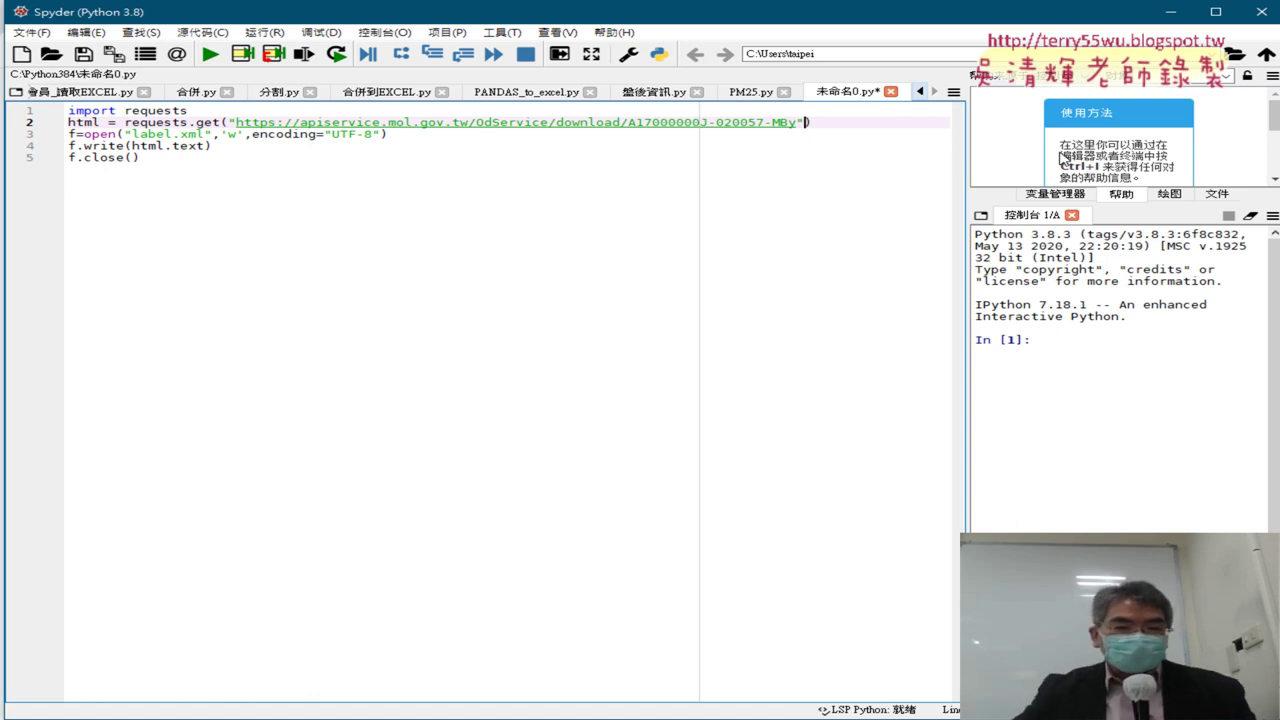
{"action": "left_click_drag", "start_coordinate": [236, 122], "coordinate": [796, 121]}
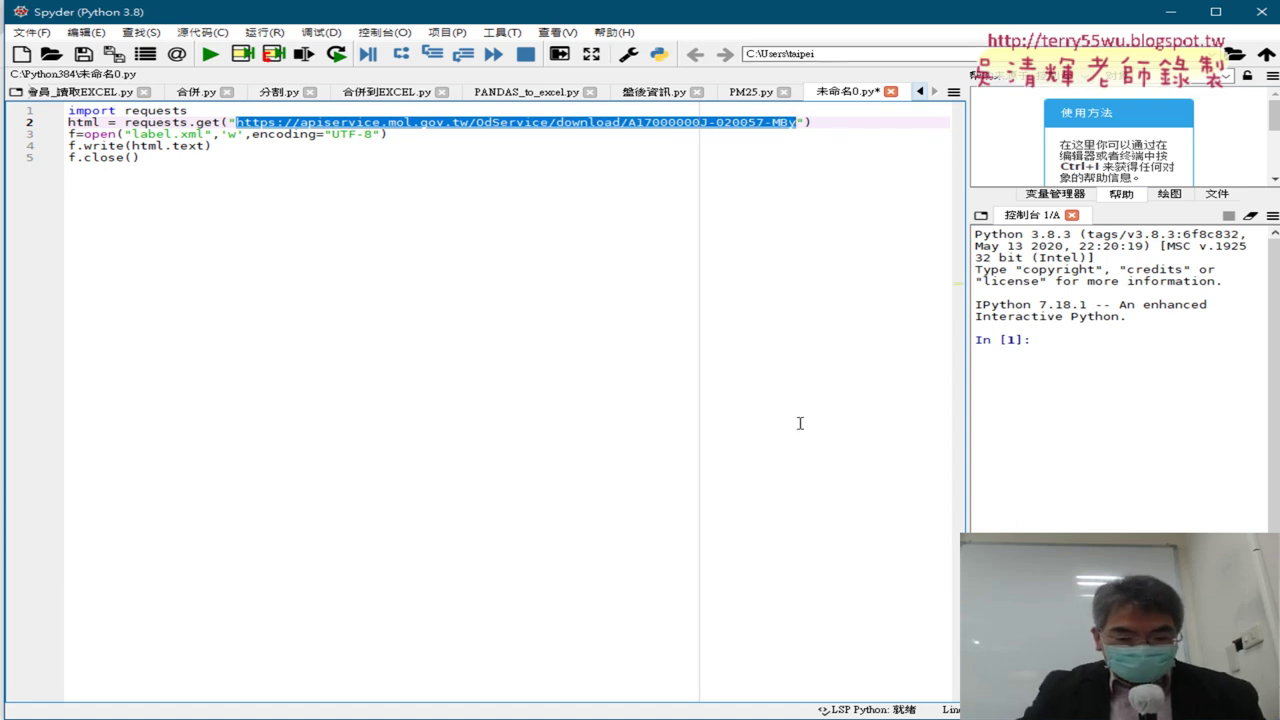
{"action": "key", "text": "alt+Tab"}
Copy the XML resource's 資料下載網址 from its DATA.GOV.TW data preview
{"action": "scroll", "coordinate": [590, 440], "scroll_direction": "up", "scroll_amount": 3}
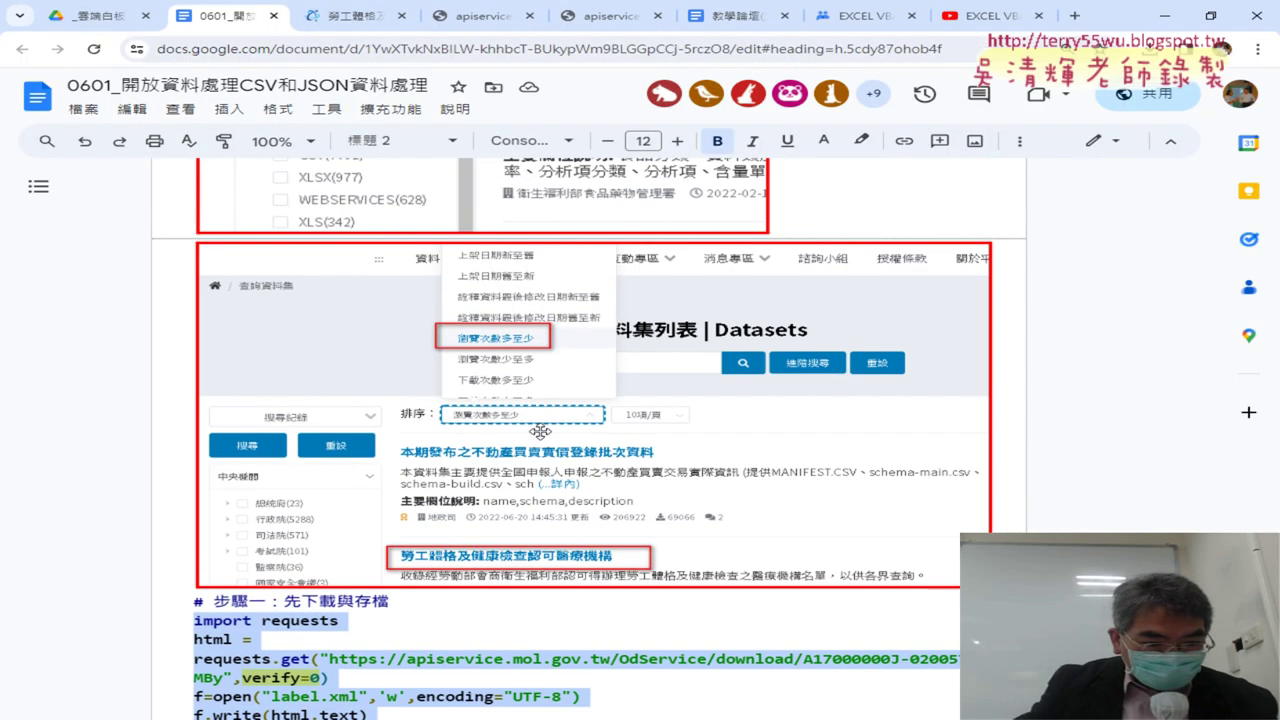
{"action": "scroll", "coordinate": [590, 440], "scroll_direction": "up", "scroll_amount": 4}
{"action": "left_click", "coordinate": [352, 16]}
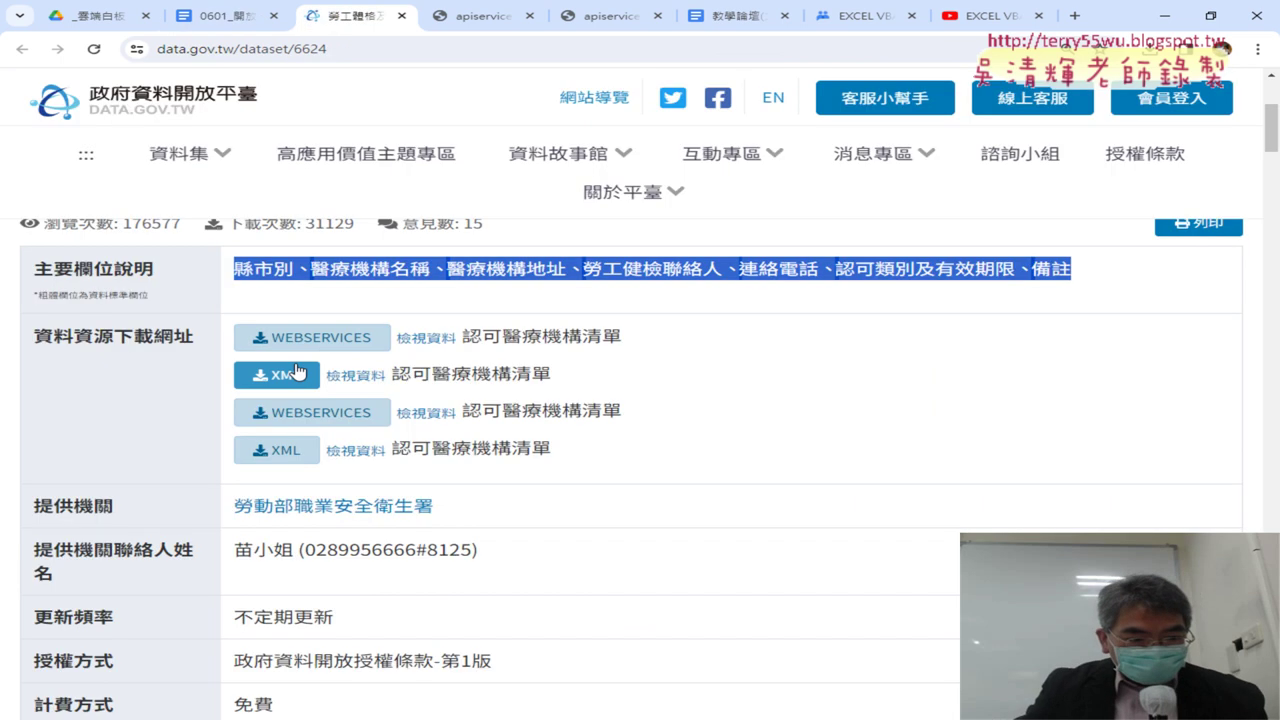
{"action": "left_click", "coordinate": [358, 376]}
{"action": "left_click_drag", "start_coordinate": [930, 430], "coordinate": [255, 445]}
{"action": "right_click", "coordinate": [357, 442]}
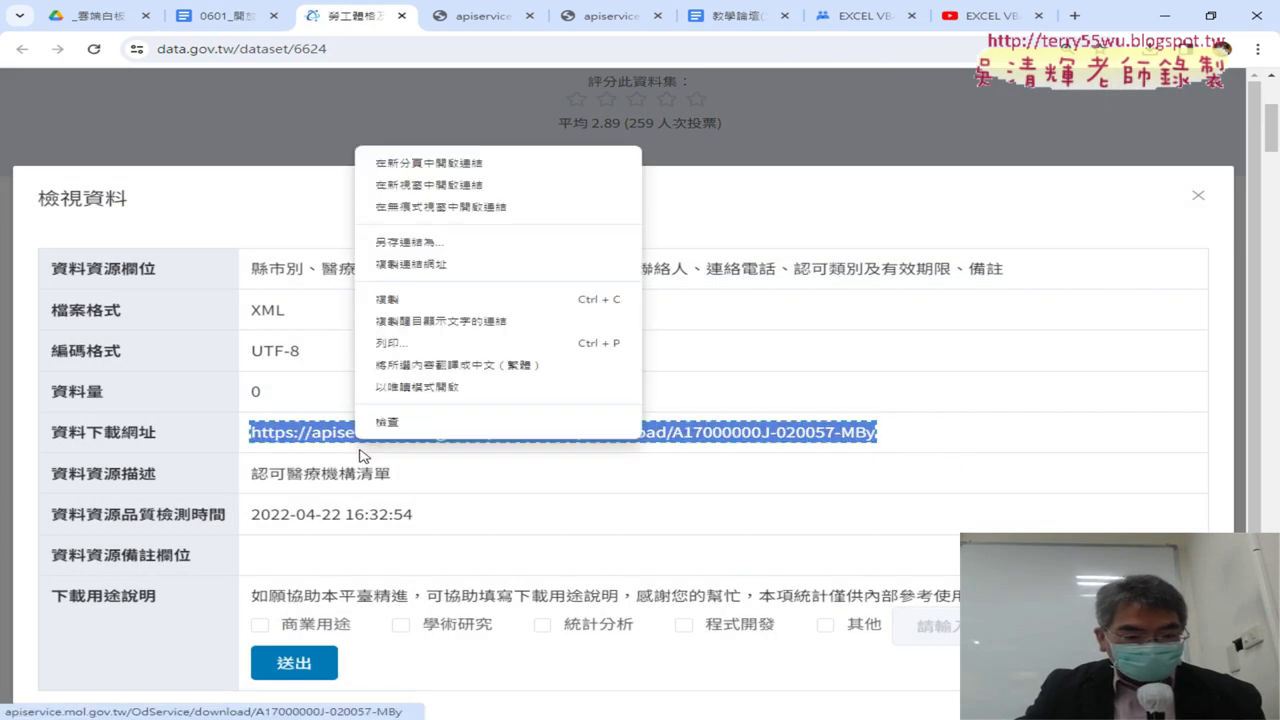
{"action": "left_click", "coordinate": [450, 300]}
Replace the requests.get URL in the Spyder script with the copied XML download URL
{"action": "left_click", "coordinate": [1164, 16]}
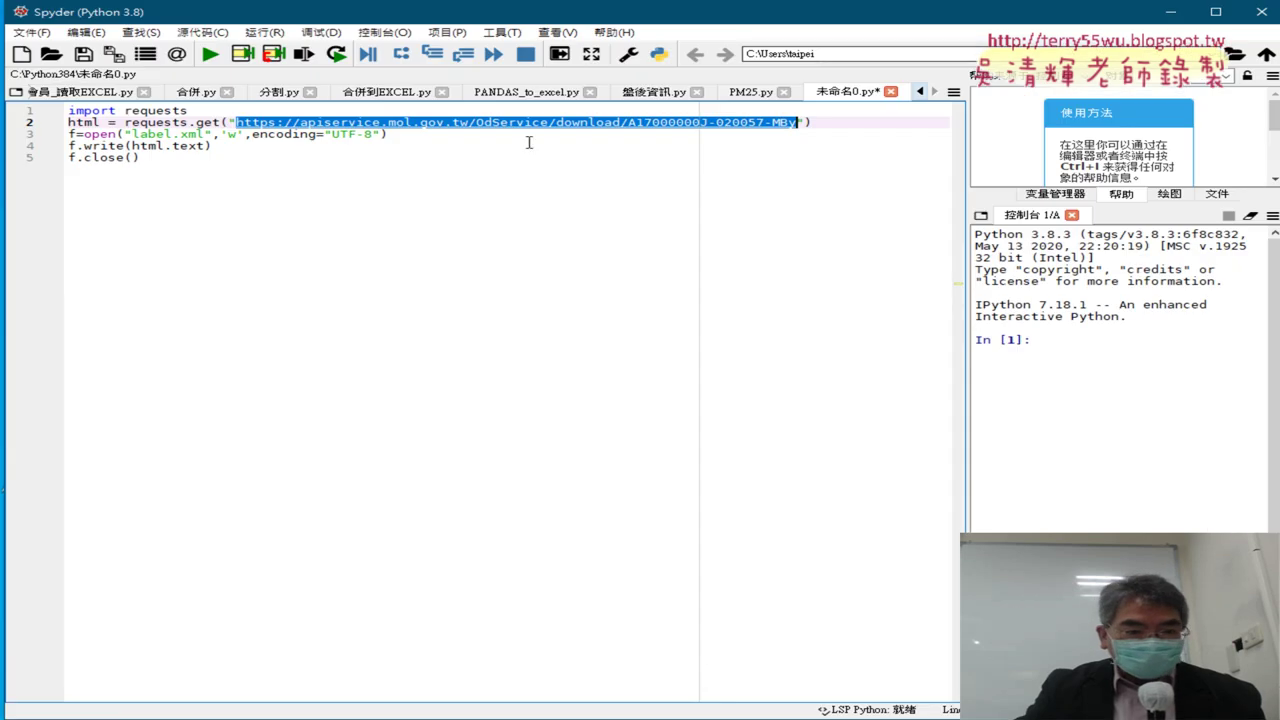
{"action": "key", "text": "Delete"}
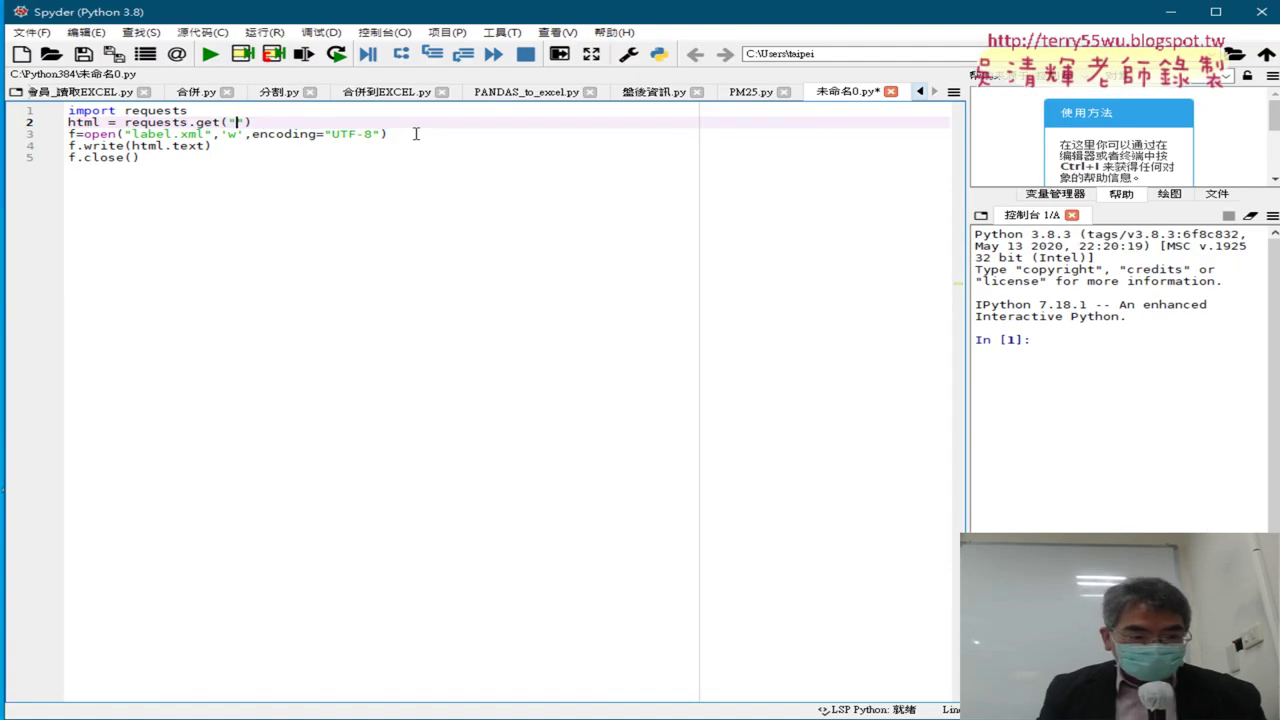
{"action": "key", "text": "ctrl+v"}
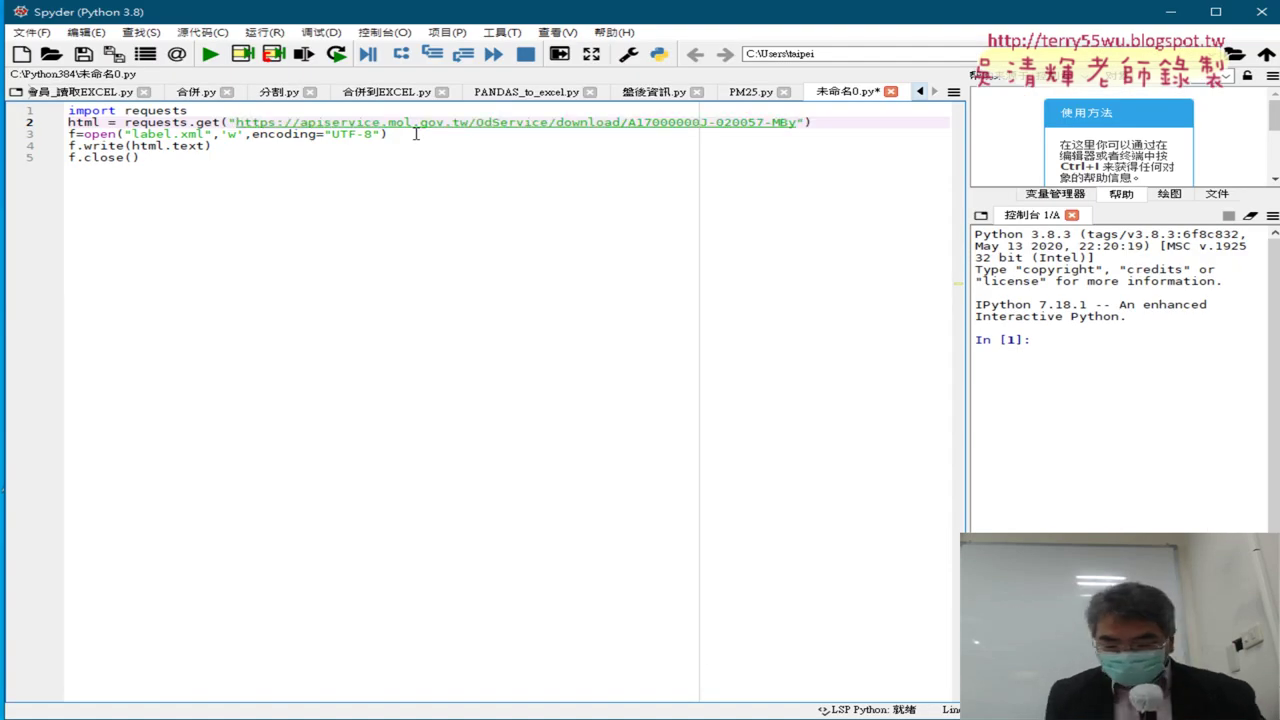
{"action": "scroll", "coordinate": [415, 133], "scroll_direction": "up", "scroll_amount": 2}
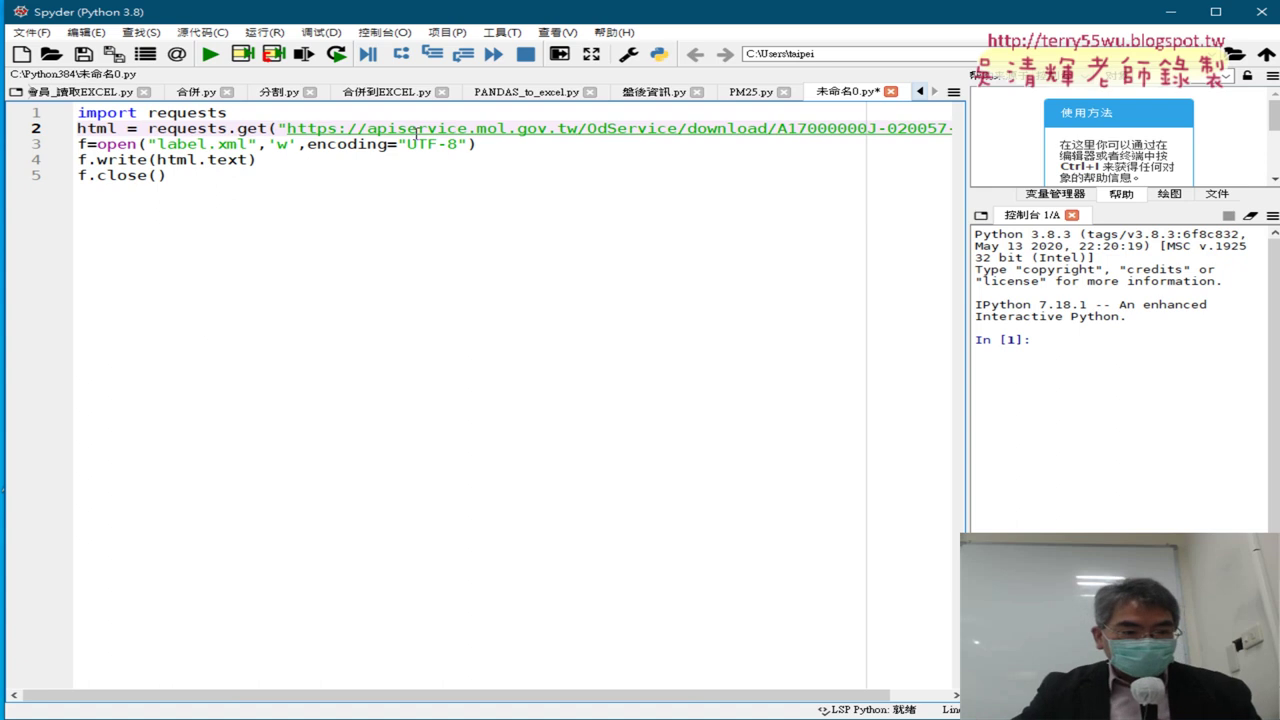
Highlight the open() arguments label.xml, 'w', encoding="UTF-8" and the html.text write
{"action": "left_click_drag", "start_coordinate": [161, 144], "coordinate": [248, 145]}
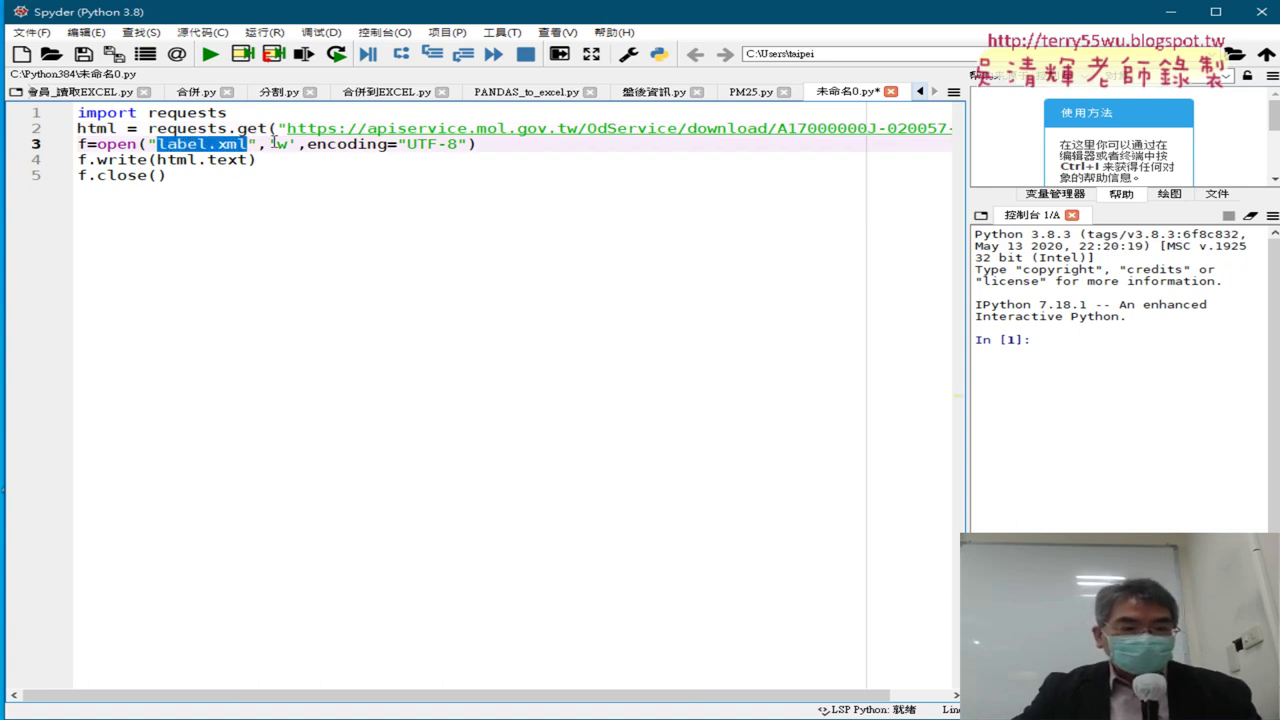
{"action": "left_click_drag", "start_coordinate": [268, 145], "coordinate": [300, 145]}
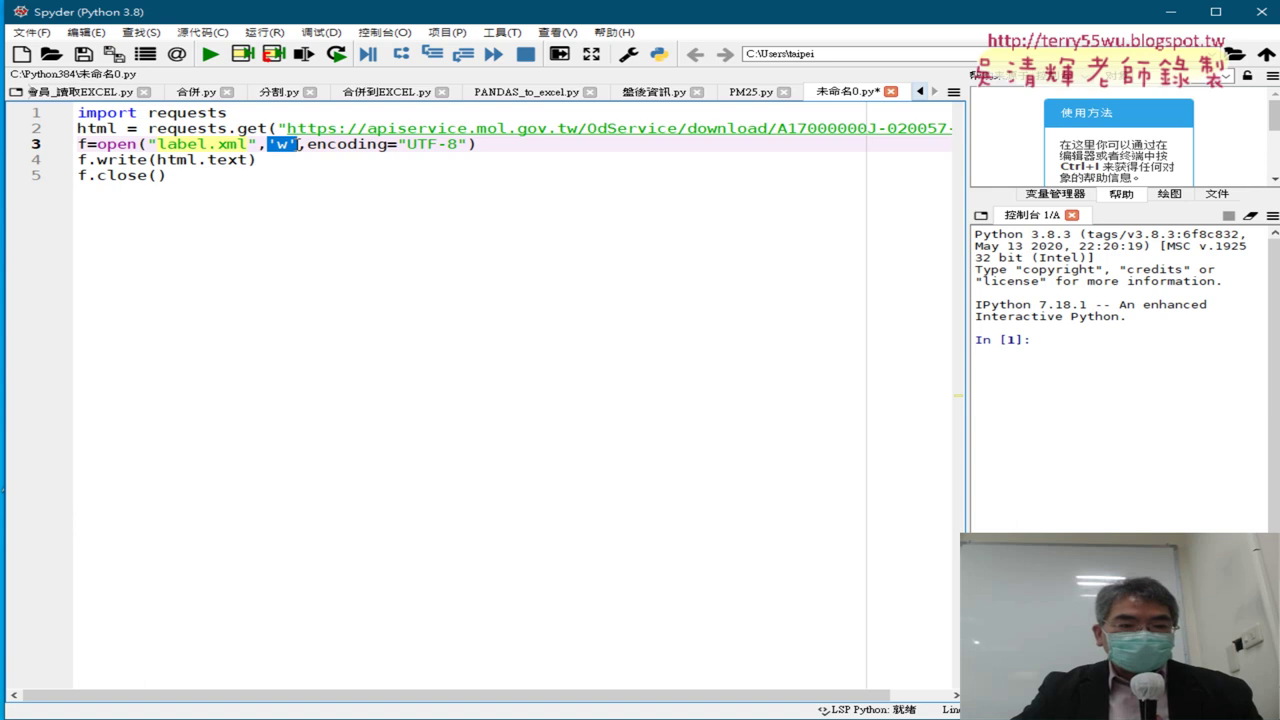
{"action": "left_click", "coordinate": [340, 144]}
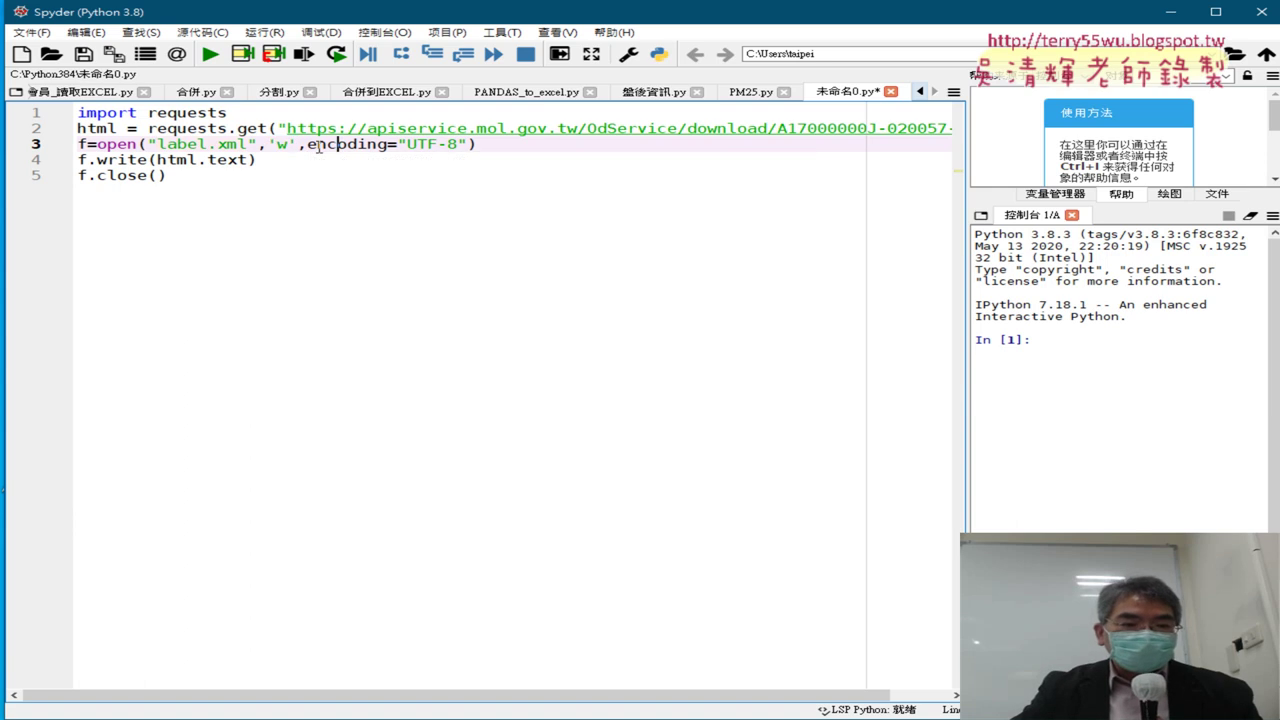
{"action": "left_click_drag", "start_coordinate": [308, 145], "coordinate": [466, 146]}
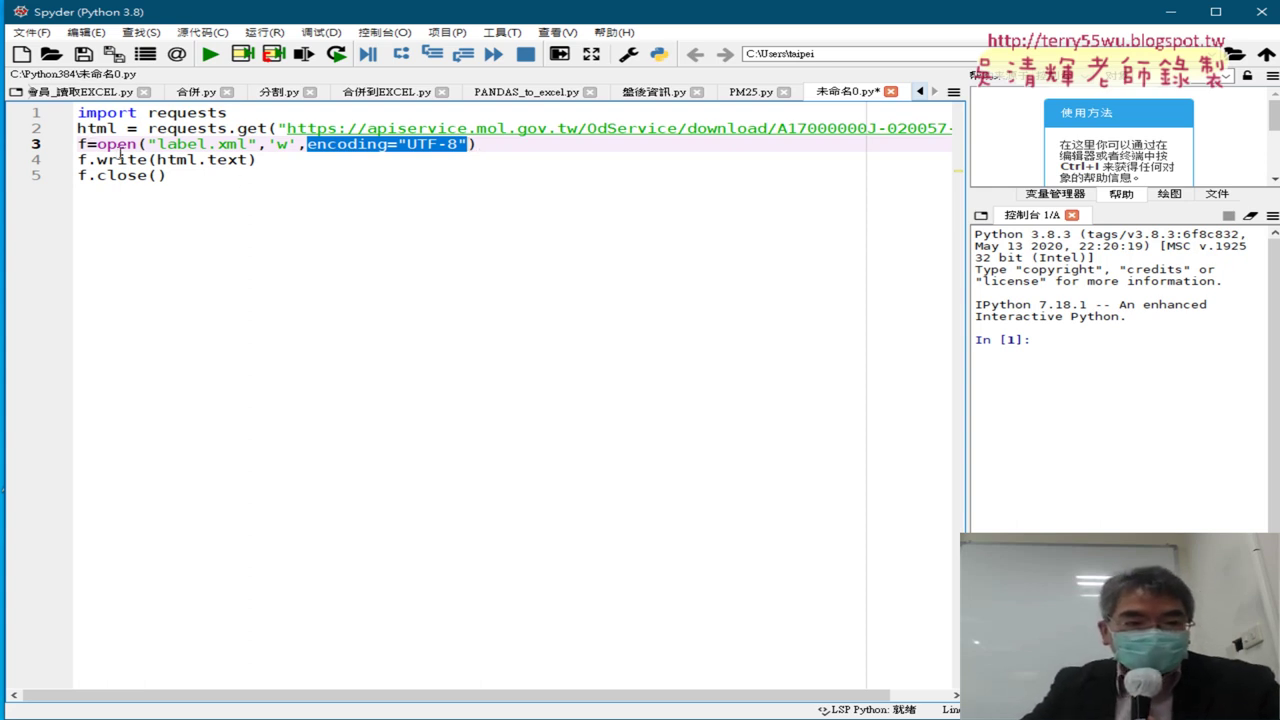
{"action": "left_click_drag", "start_coordinate": [156, 159], "coordinate": [247, 159]}
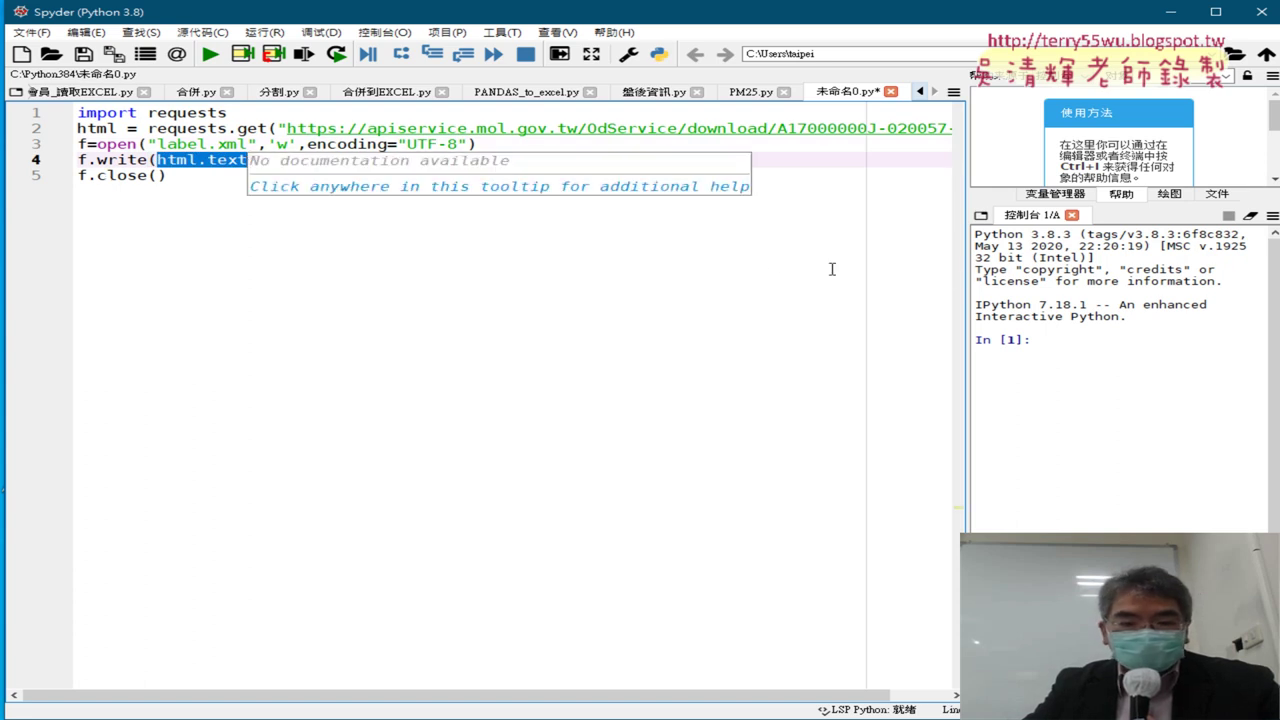
Run the script to save label.xml, then restore the editor's width
{"action": "left_click_drag", "start_coordinate": [967, 270], "coordinate": [598, 270]}
{"action": "left_click", "coordinate": [430, 262]}
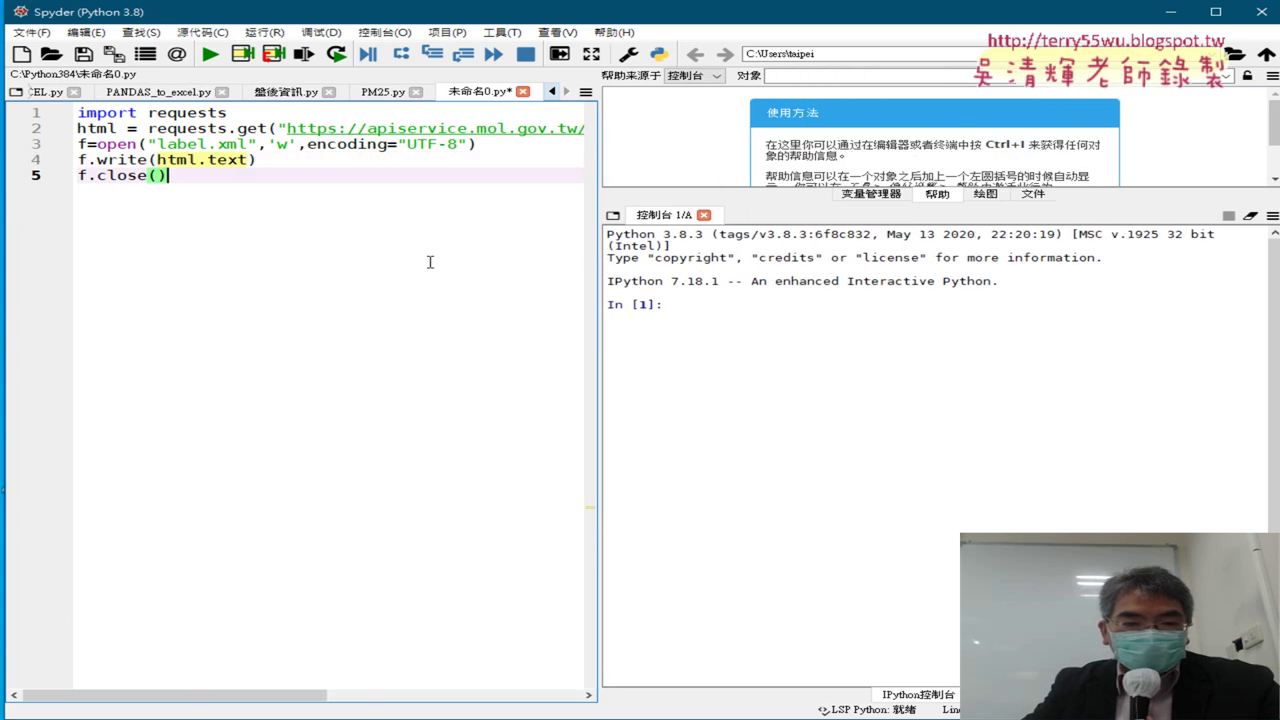
{"action": "left_click", "coordinate": [210, 54]}
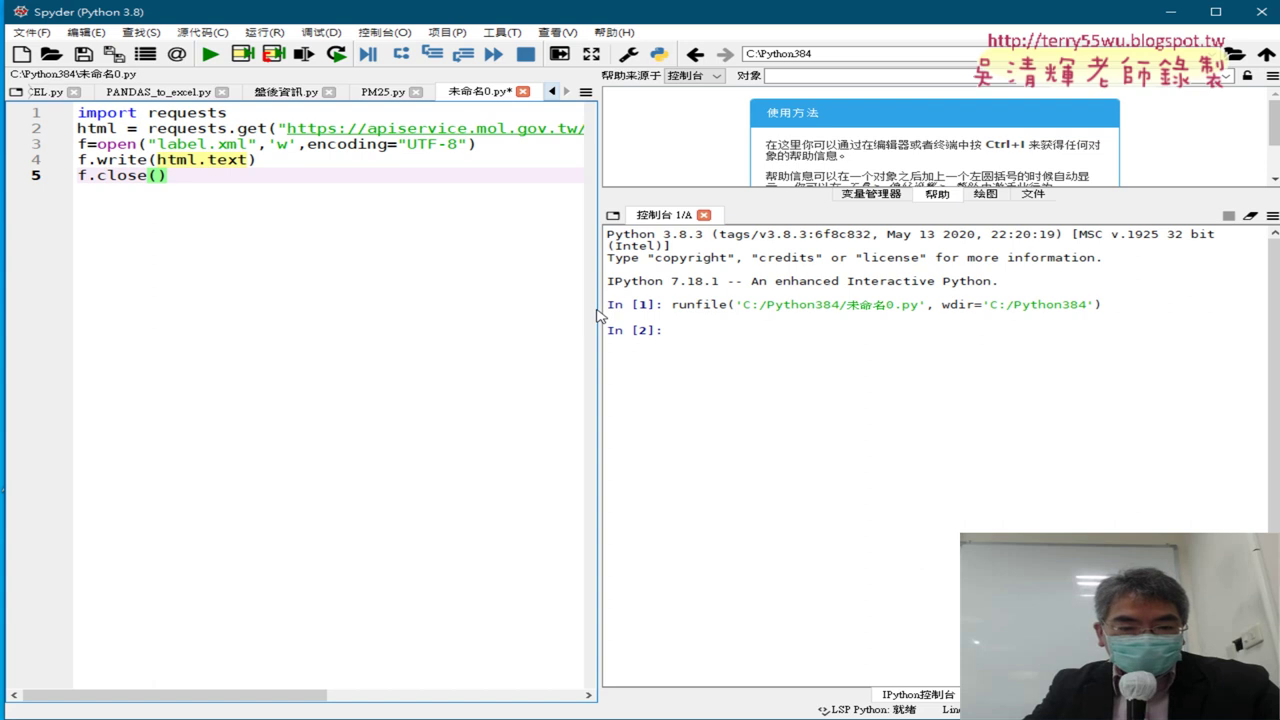
{"action": "left_click_drag", "start_coordinate": [598, 316], "coordinate": [966, 320]}
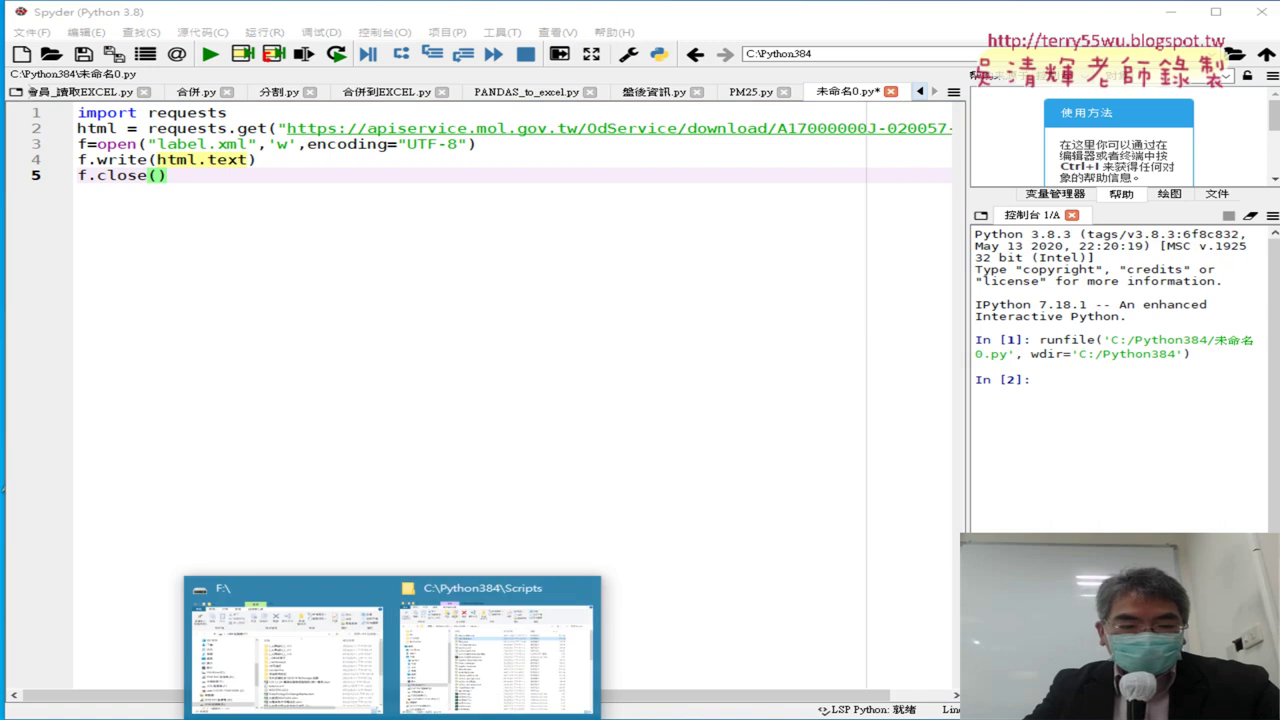
List C:\Python384 newest-first by 修改日期 and select the new label.xml
{"action": "left_click", "coordinate": [493, 672]}
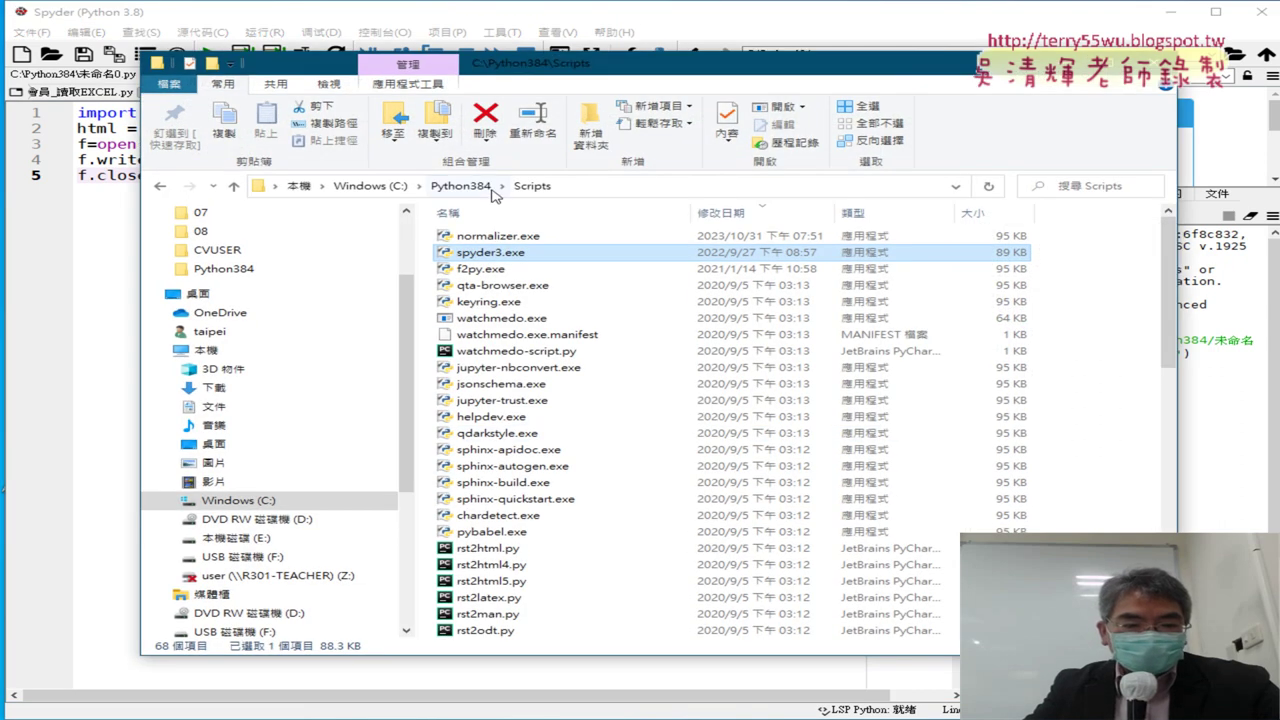
{"action": "left_click", "coordinate": [460, 186]}
{"action": "left_click", "coordinate": [763, 215]}
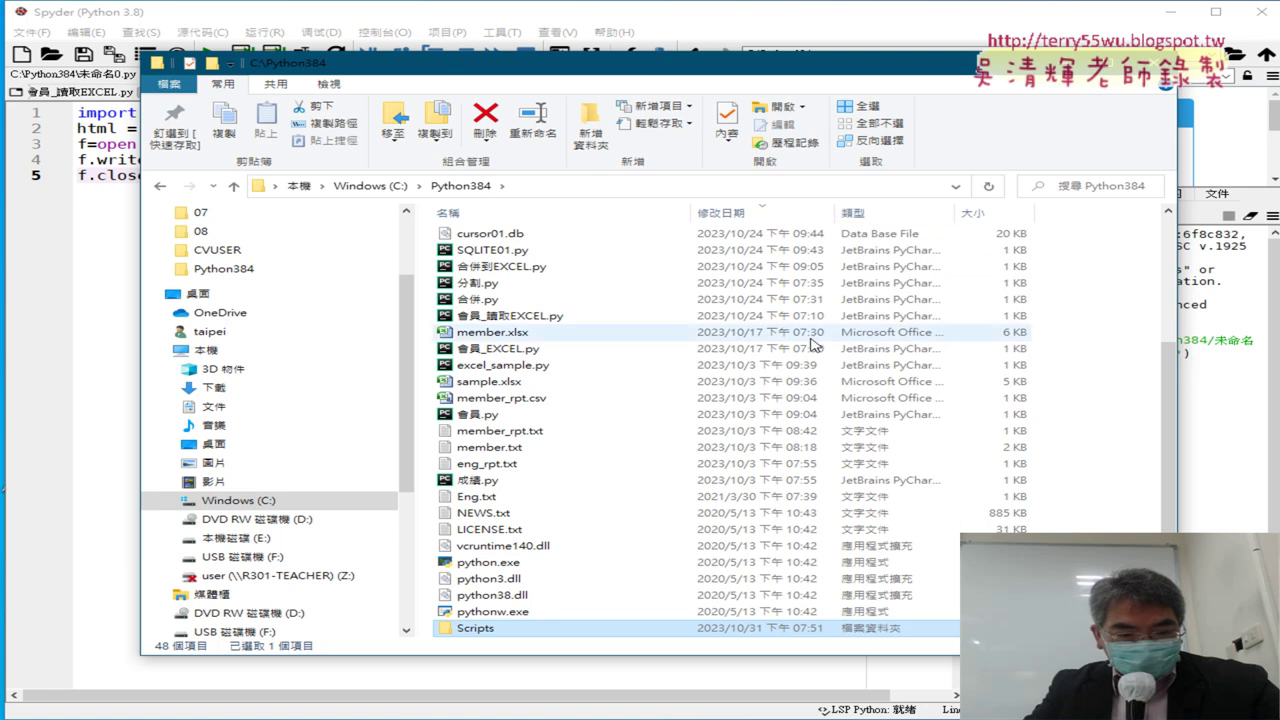
{"action": "scroll", "coordinate": [806, 344], "scroll_direction": "up", "scroll_amount": 5}
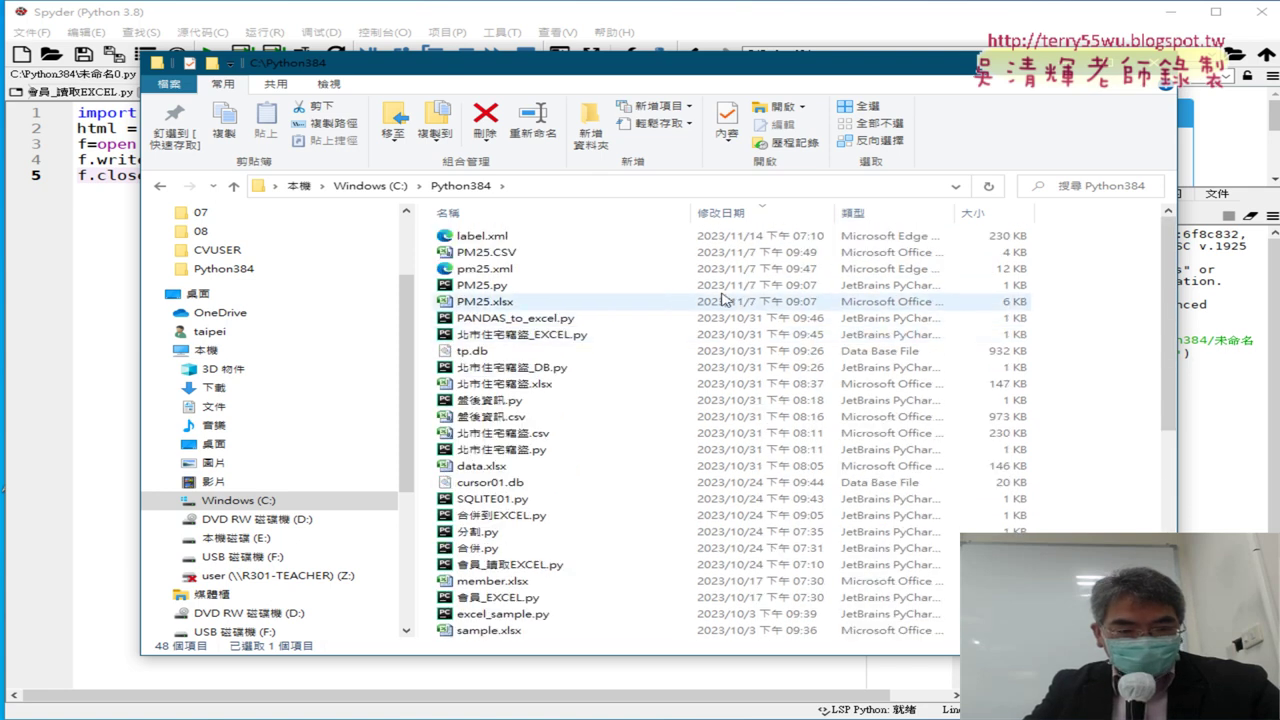
{"action": "left_click", "coordinate": [628, 243]}
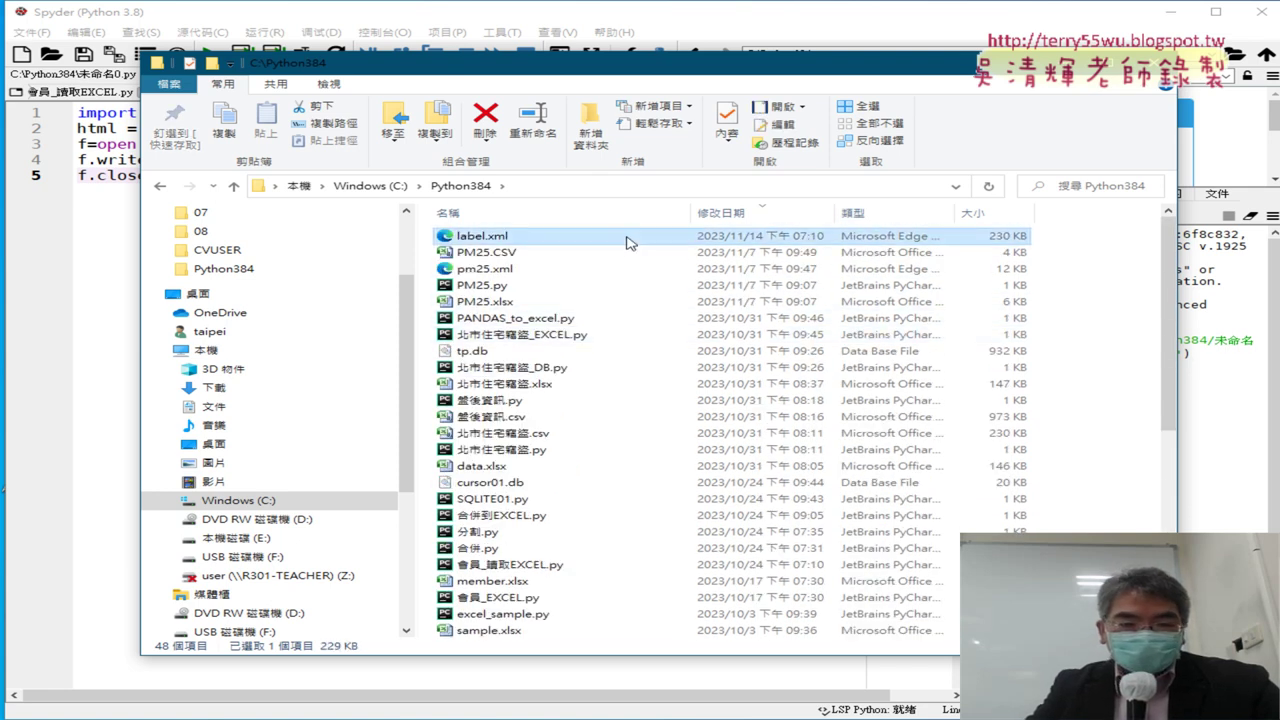
Close the DATA.GOV.TW data preview and return to the lesson document's step-one code
{"action": "key", "text": "alt+Tab"}
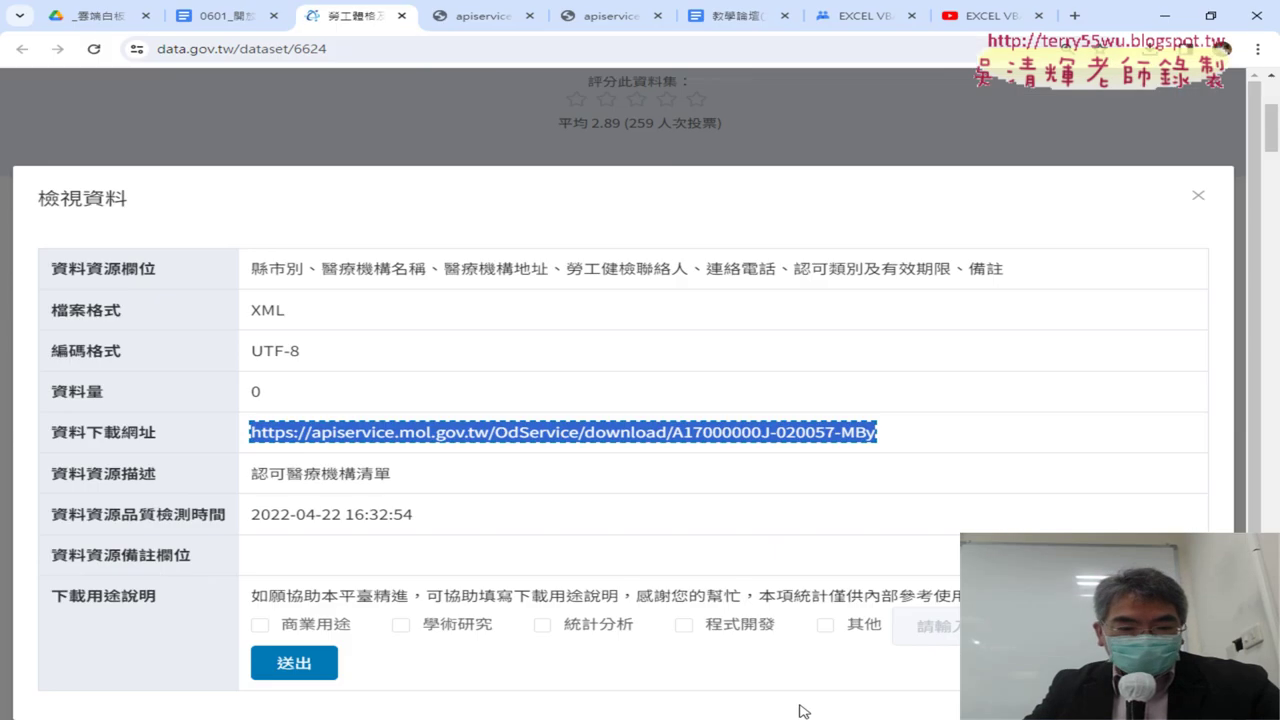
{"action": "left_click", "coordinate": [1198, 195]}
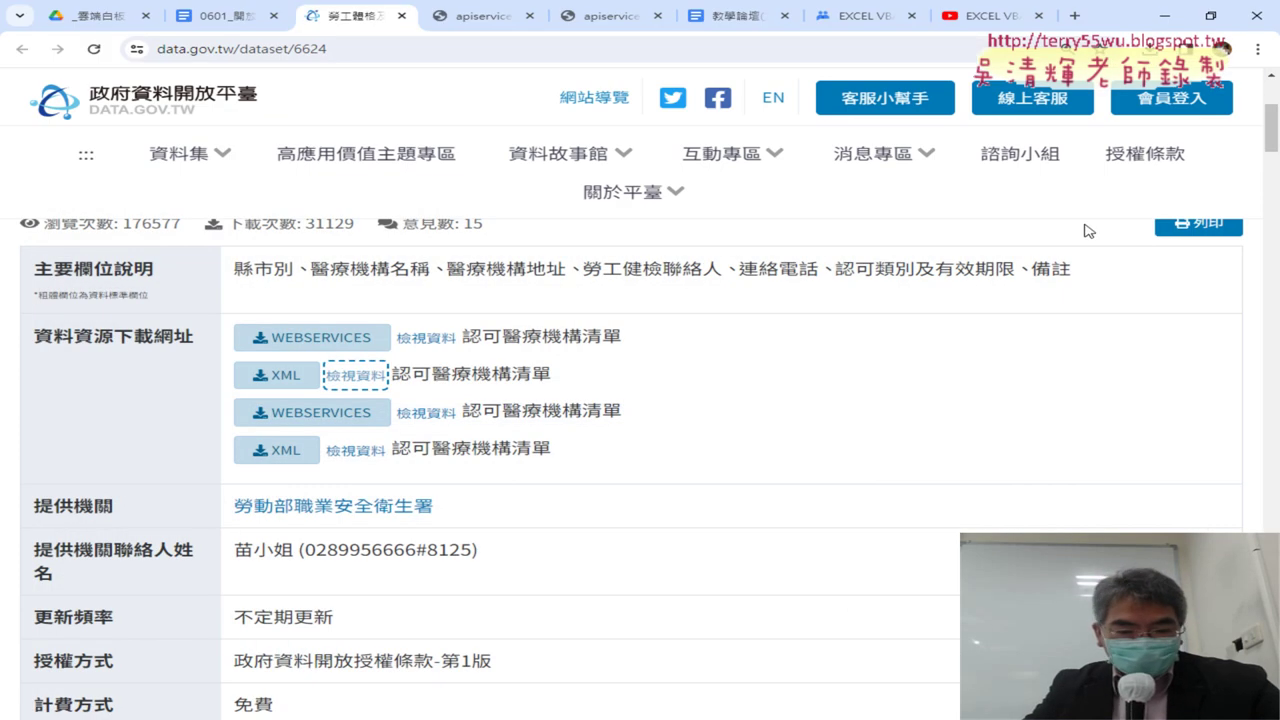
{"action": "left_click", "coordinate": [230, 16]}
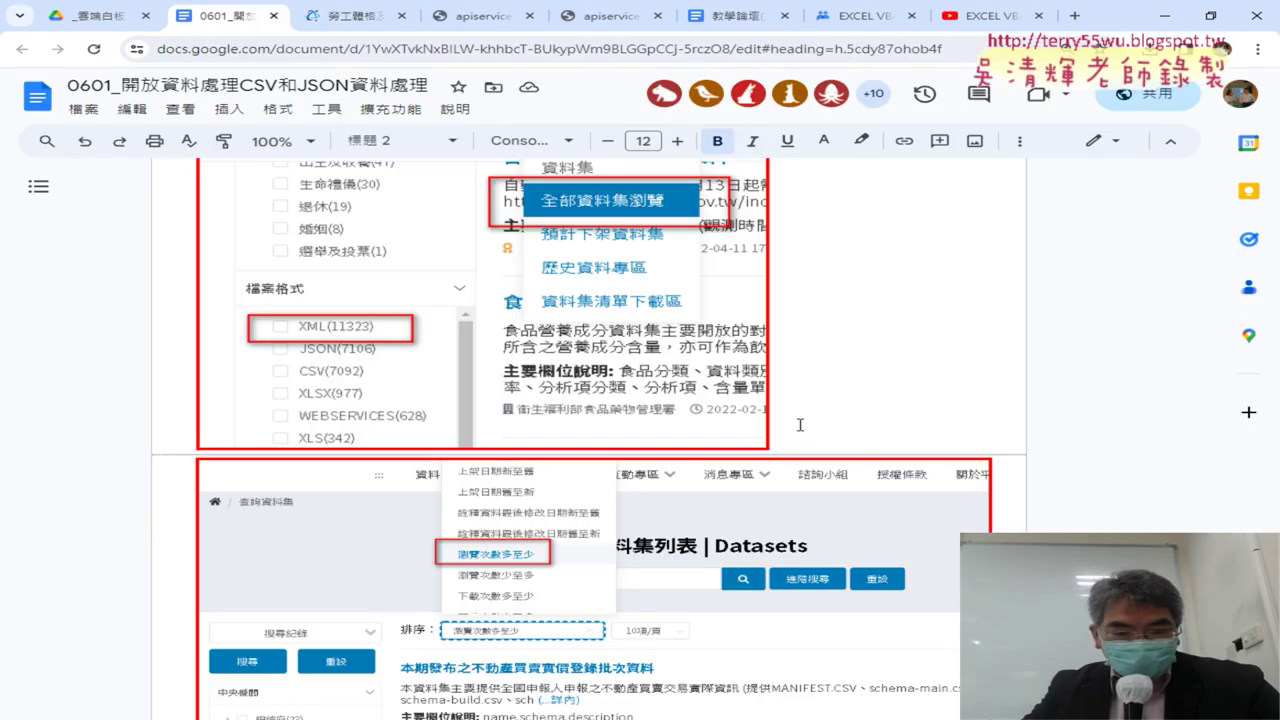
{"action": "scroll", "coordinate": [814, 398], "scroll_direction": "down", "scroll_amount": 4}
{"action": "scroll", "coordinate": [837, 398], "scroll_direction": "down", "scroll_amount": 2}
Move ,verify=0 out of the requests.get line onto a new line after f.close()
{"action": "left_click", "coordinate": [600, 443]}
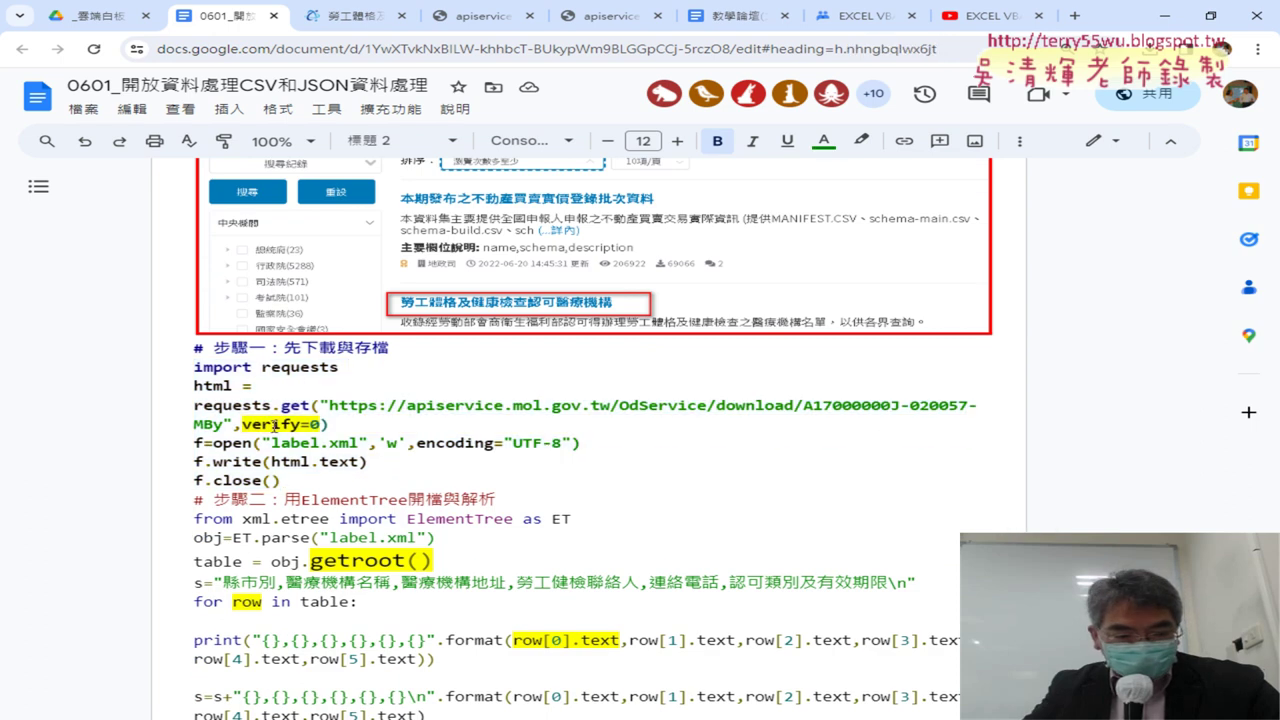
{"action": "left_click_drag", "start_coordinate": [234, 424], "coordinate": [330, 424]}
{"action": "key", "text": "ctrl+c"}
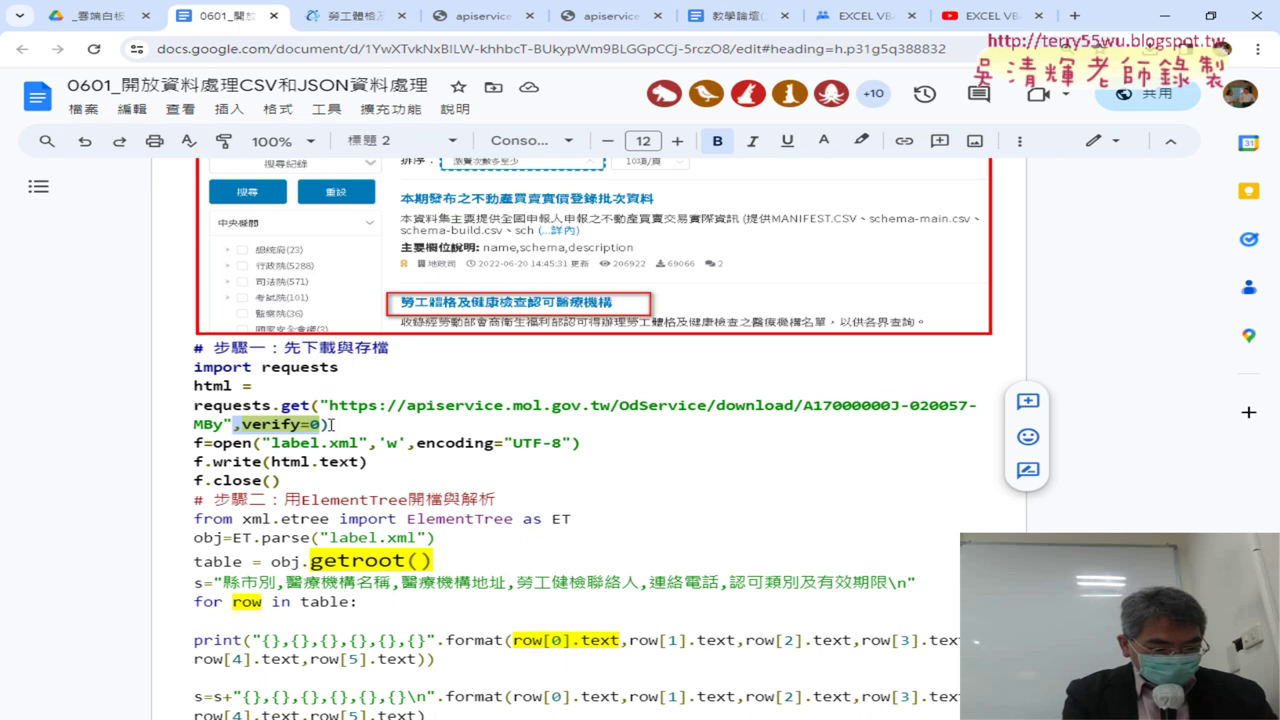
{"action": "key", "text": "Delete"}
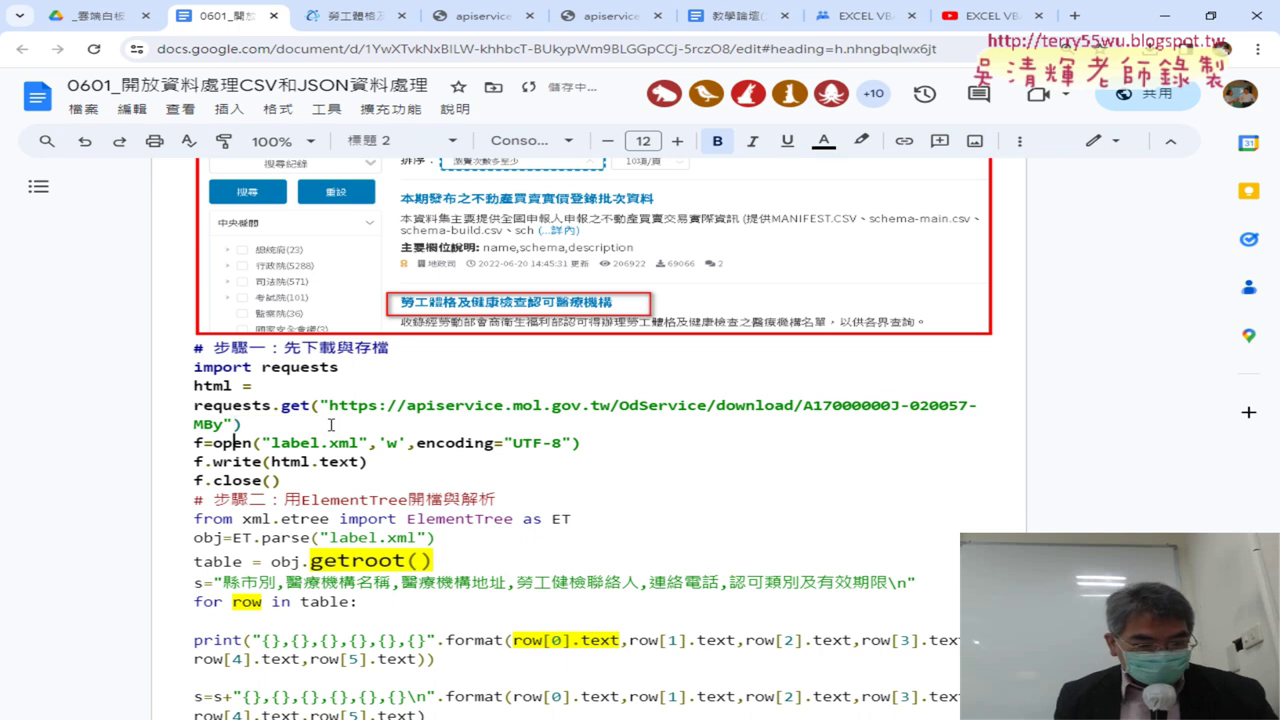
{"action": "key", "text": "Down"}
{"action": "key", "text": "Down"}
{"action": "key", "text": "Down"}
{"action": "key", "text": "End"}
{"action": "key", "text": "Return"}
{"action": "key", "text": "Return"}
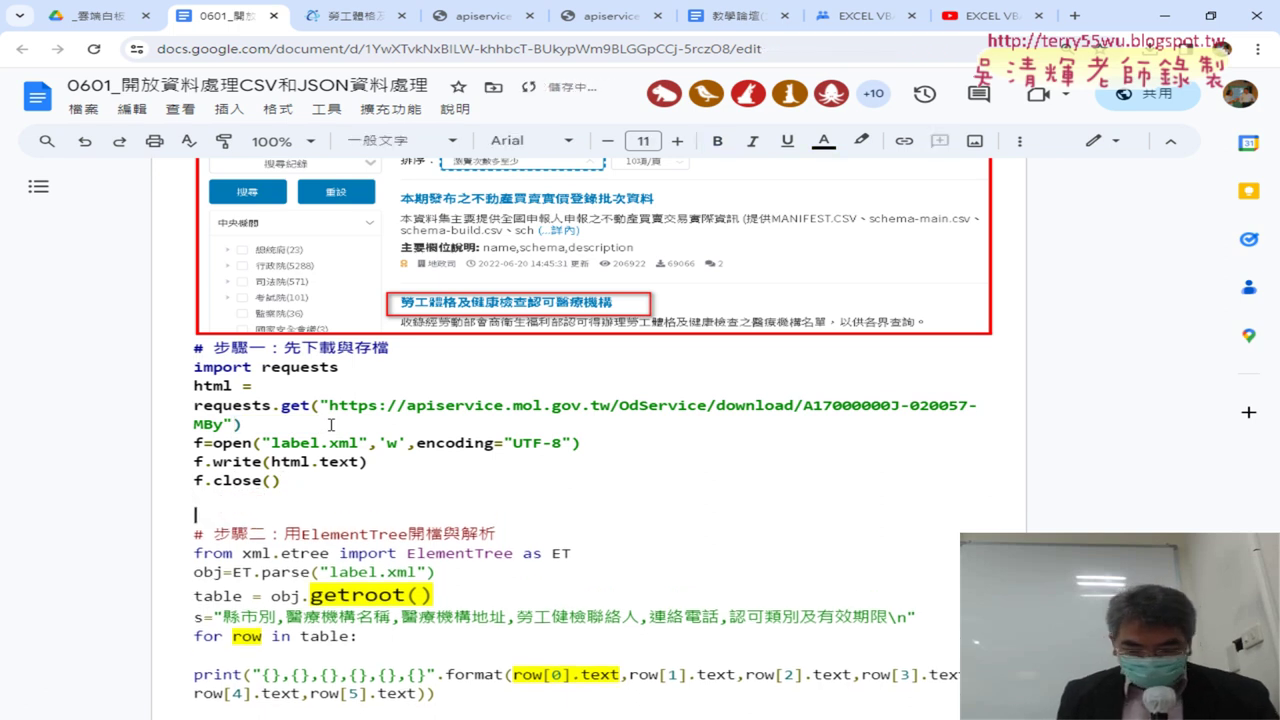
{"action": "type", "text": "**"}
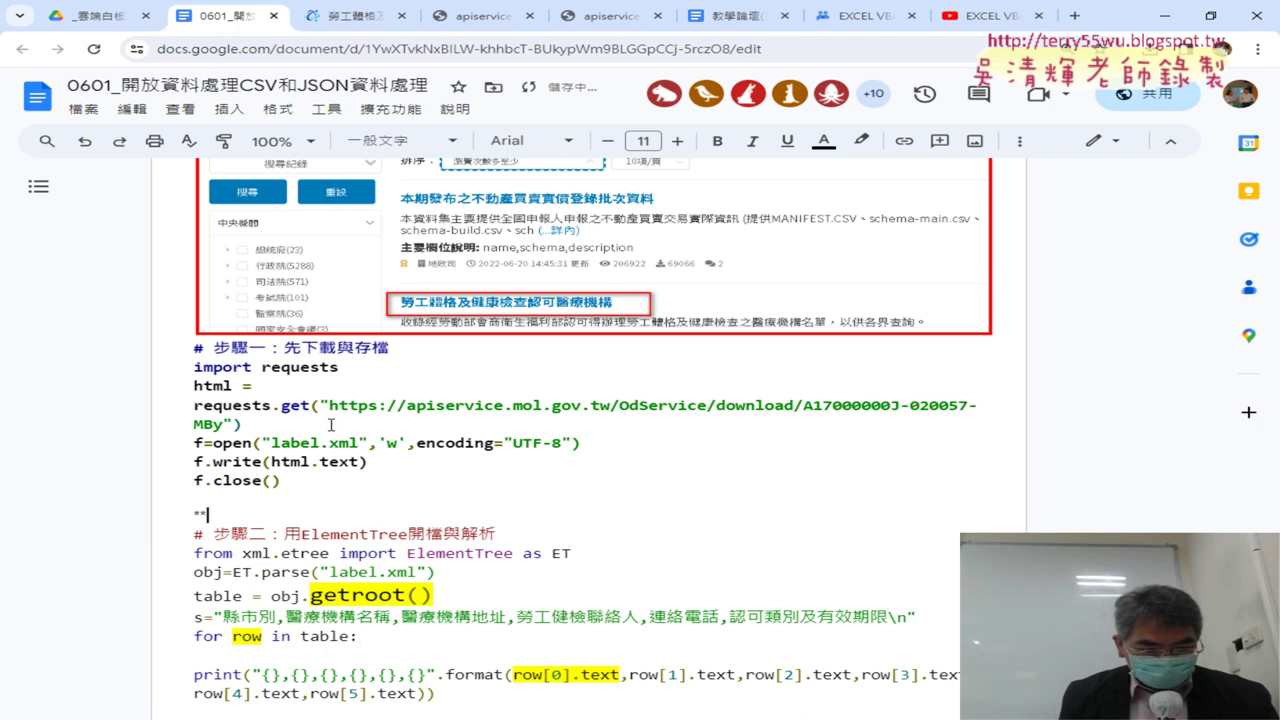
{"action": "key", "text": "Delete"}
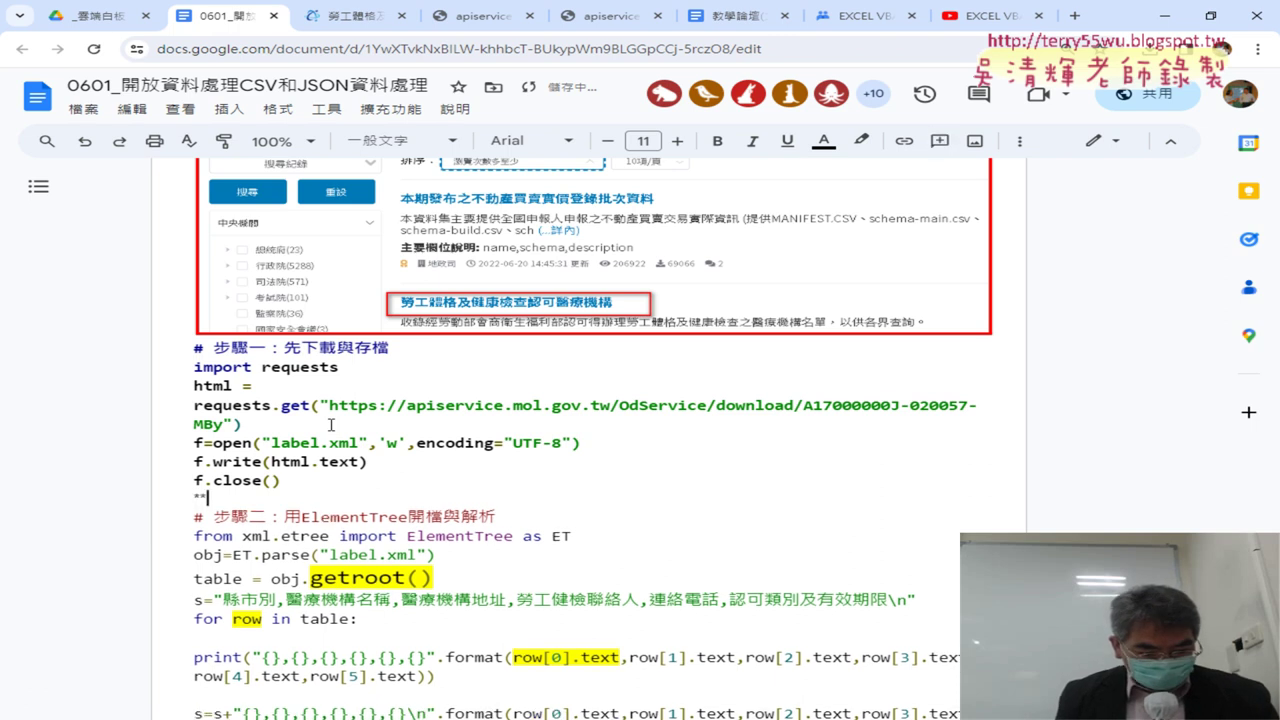
{"action": "key", "text": "ctrl+v"}
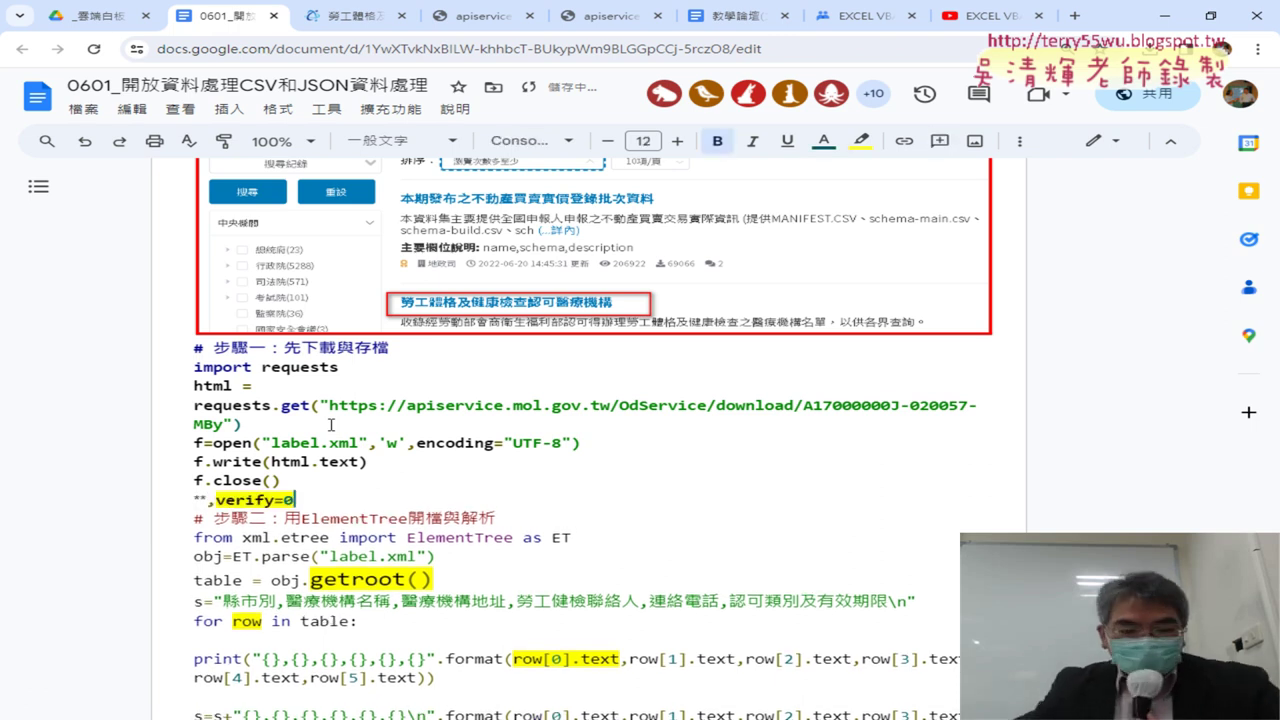
Highlight the step-one lines from f=open through f.close(), then bring up the C:\Python384 window
{"action": "left_click_drag", "start_coordinate": [282, 481], "coordinate": [195, 366]}
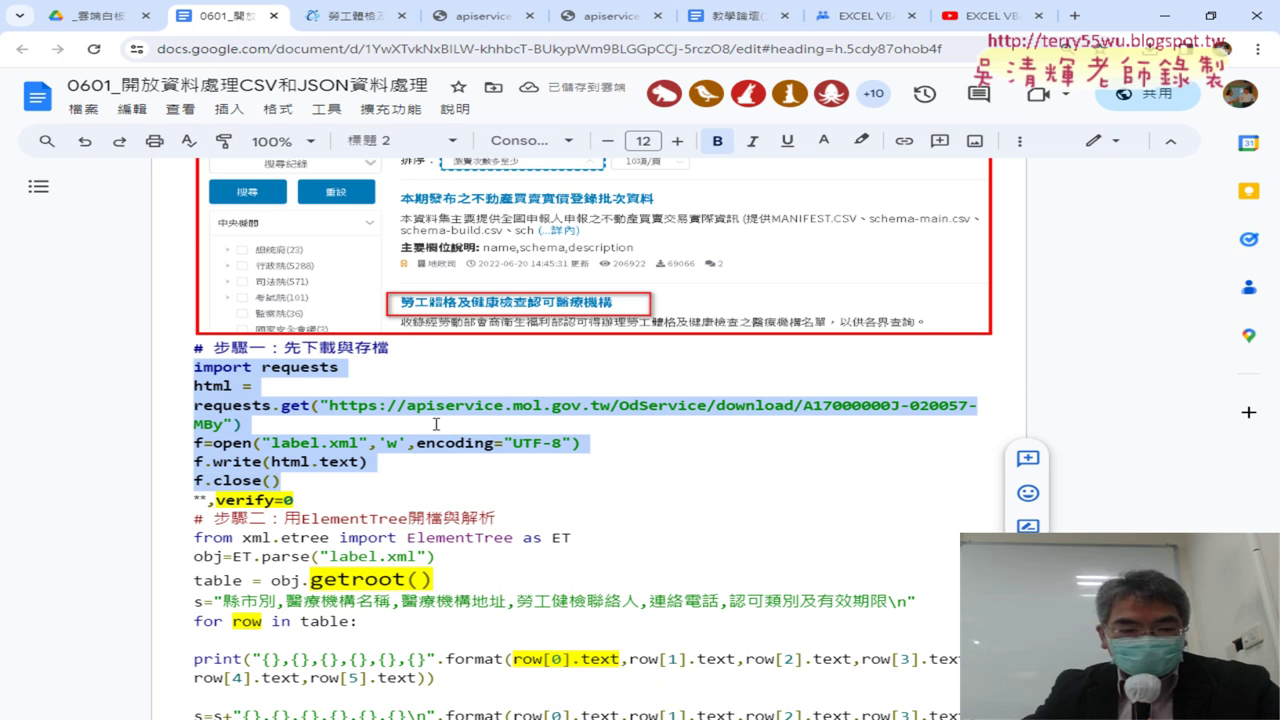
{"action": "left_click", "coordinate": [248, 424]}
{"action": "left_click_drag", "start_coordinate": [279, 424], "coordinate": [178, 352]}
{"action": "left_click", "coordinate": [250, 424]}
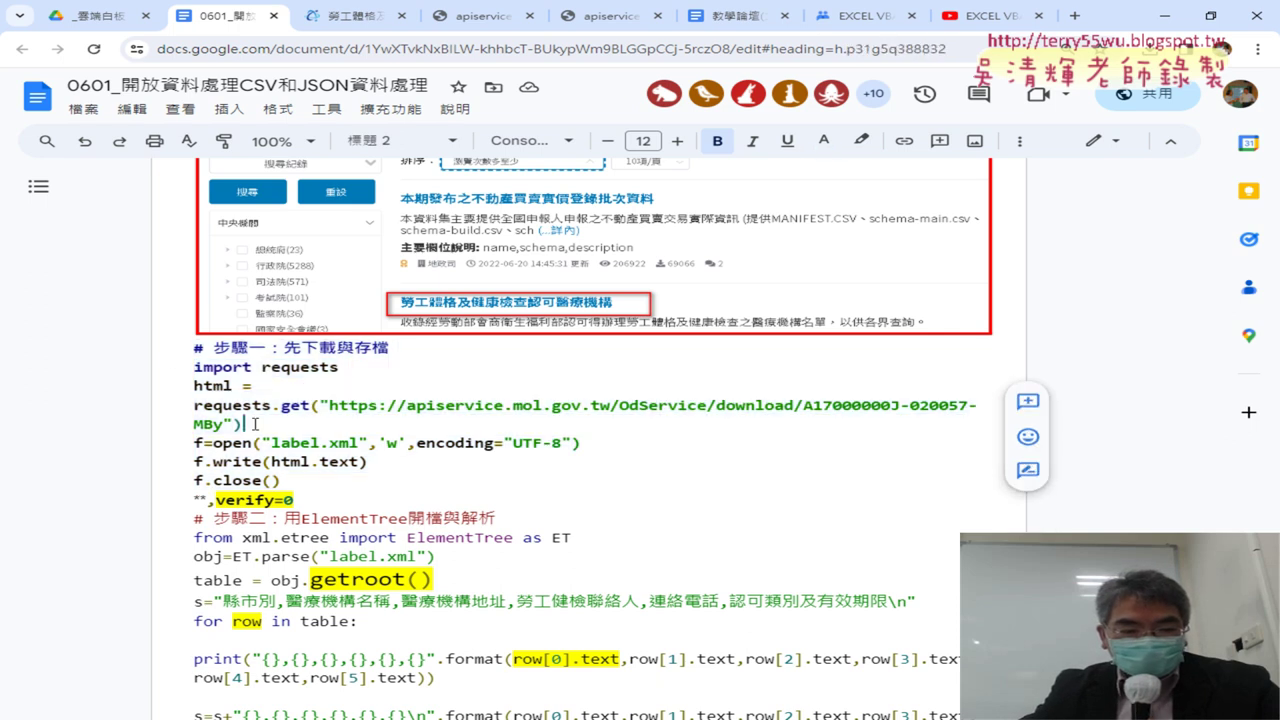
{"action": "left_click_drag", "start_coordinate": [281, 481], "coordinate": [194, 445]}
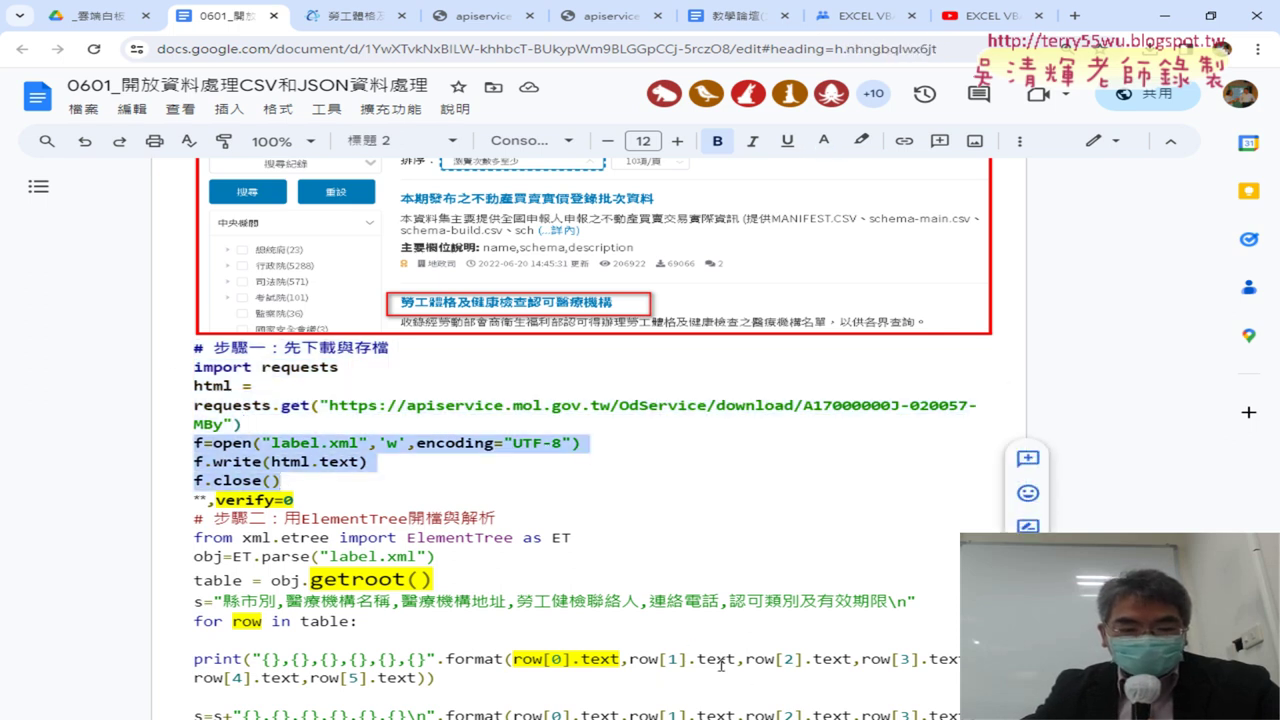
{"action": "left_click", "coordinate": [390, 715]}
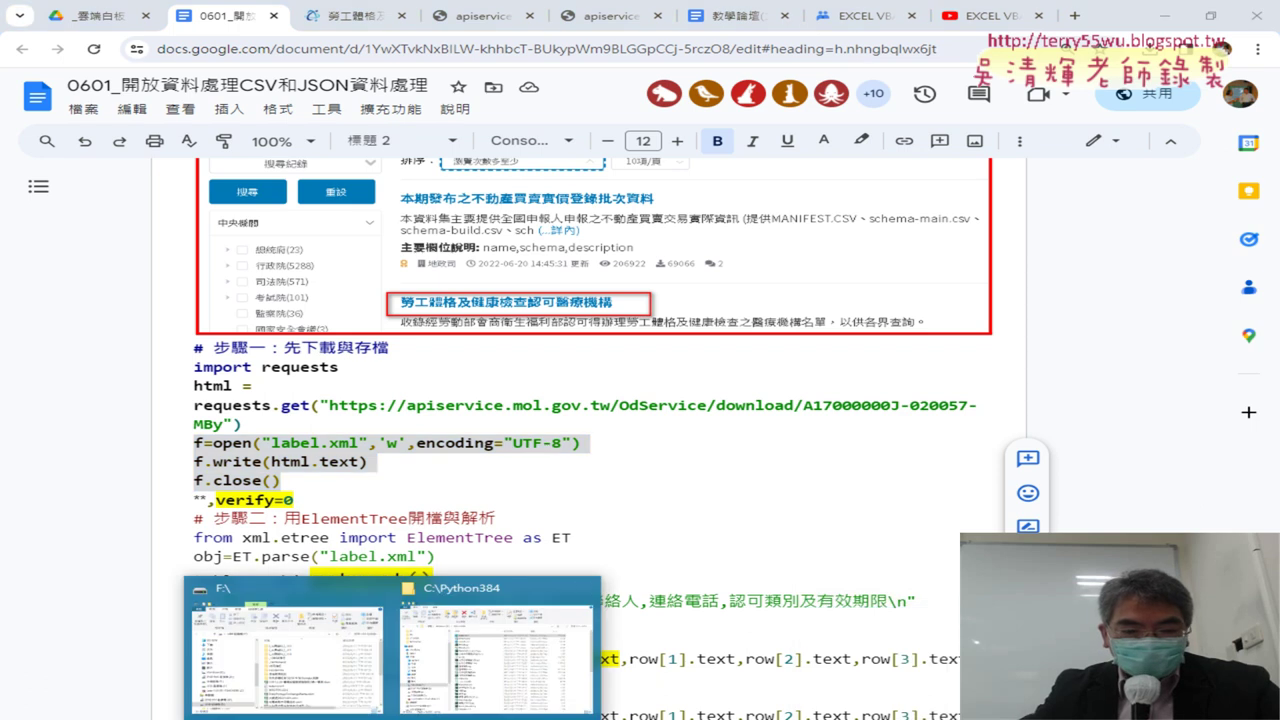
{"action": "left_click", "coordinate": [505, 678]}
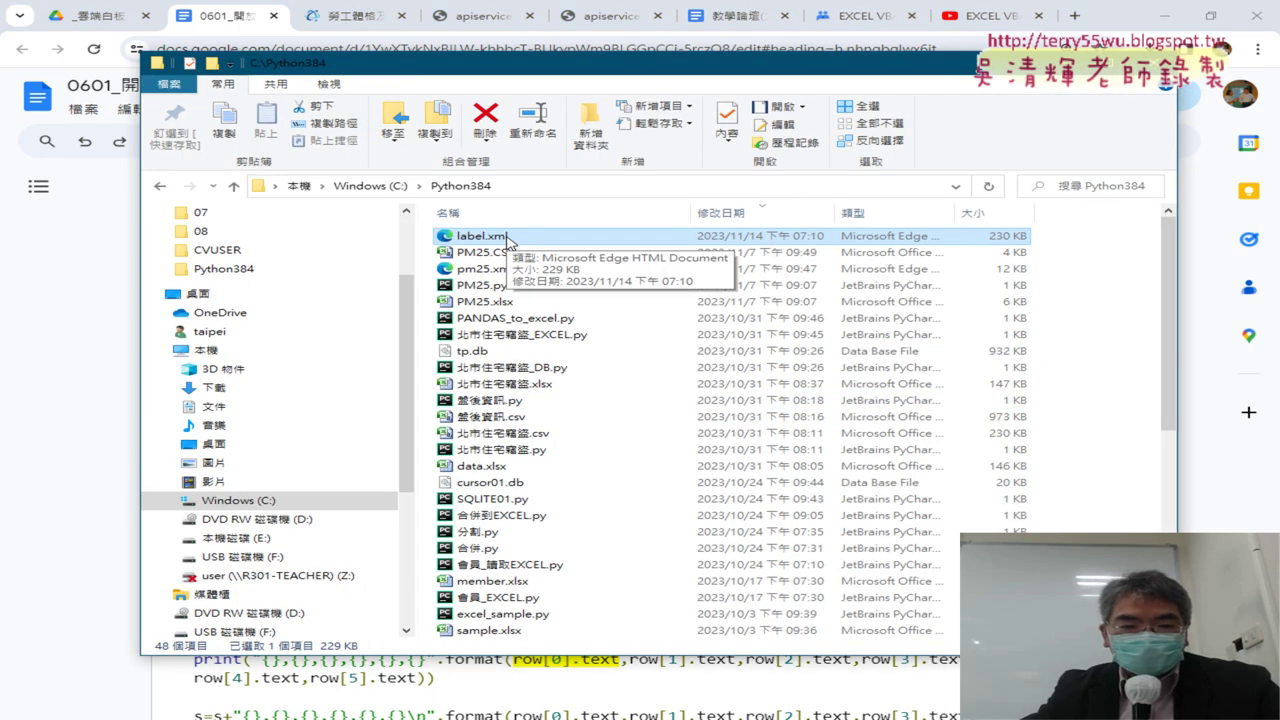
Drag label.xml from C:\Python384 onto Chrome's tab bar to view its XML tree
{"action": "left_click_drag", "start_coordinate": [507, 242], "coordinate": [1060, 22]}
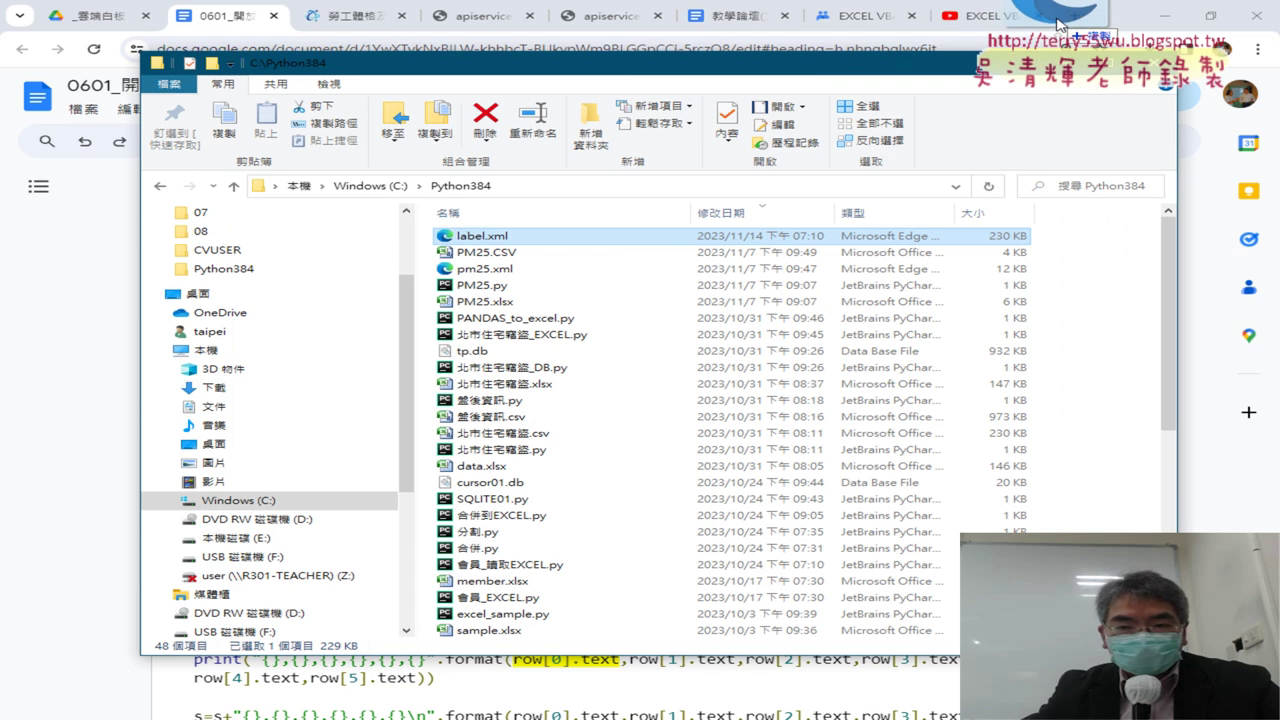
{"action": "left_click_drag", "start_coordinate": [1060, 22], "coordinate": [1058, 23]}
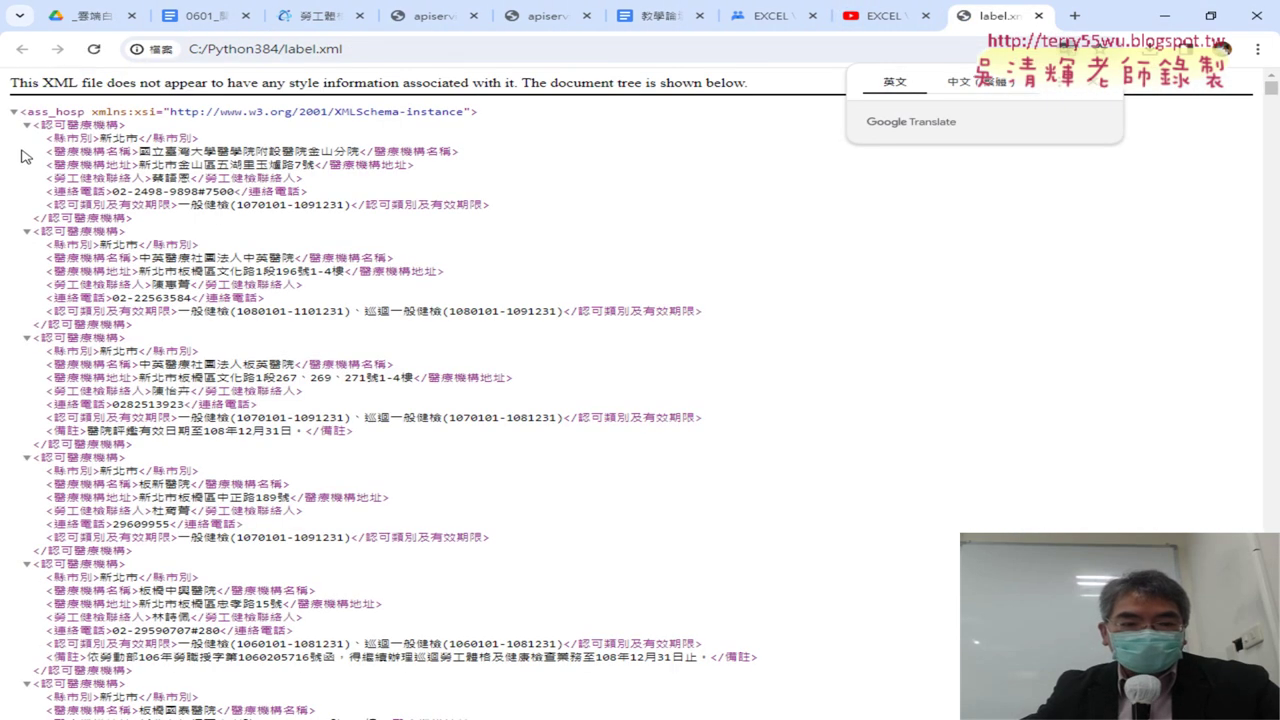
Collapse and re-expand the <ass_hosp> root of label.xml, then restore the Python384 window
{"action": "left_click", "coordinate": [15, 113]}
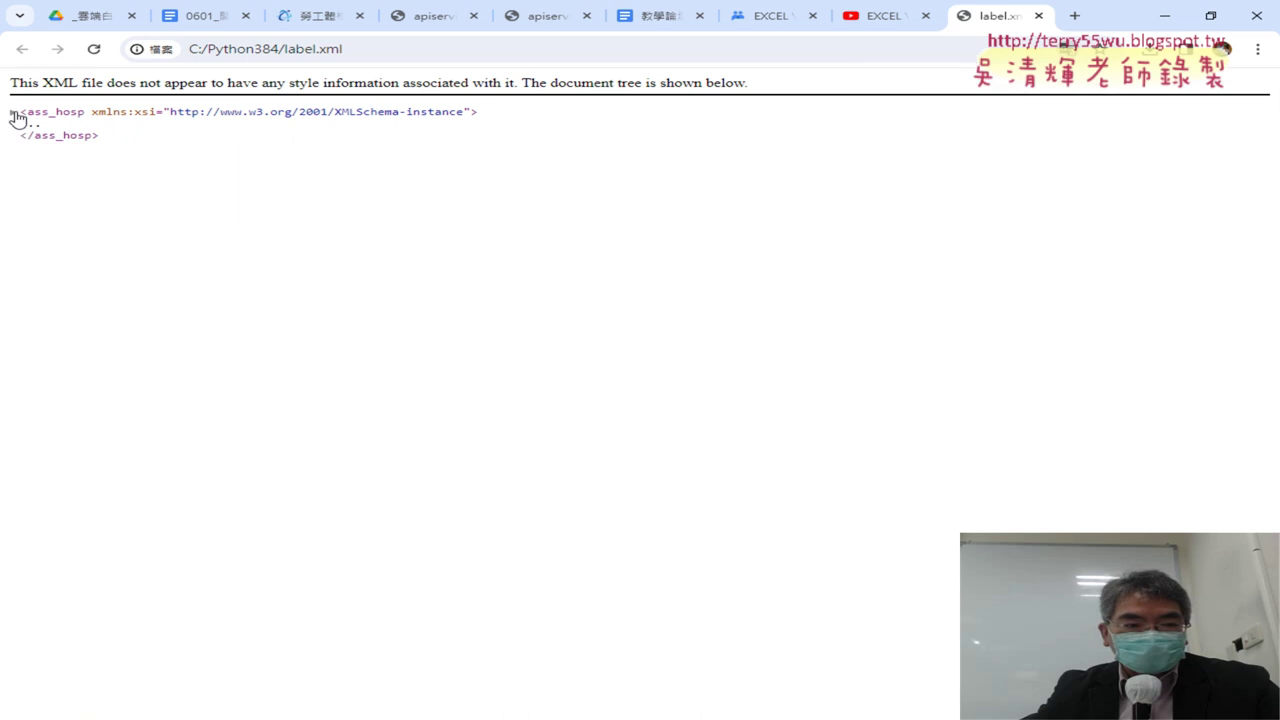
{"action": "left_click", "coordinate": [15, 114]}
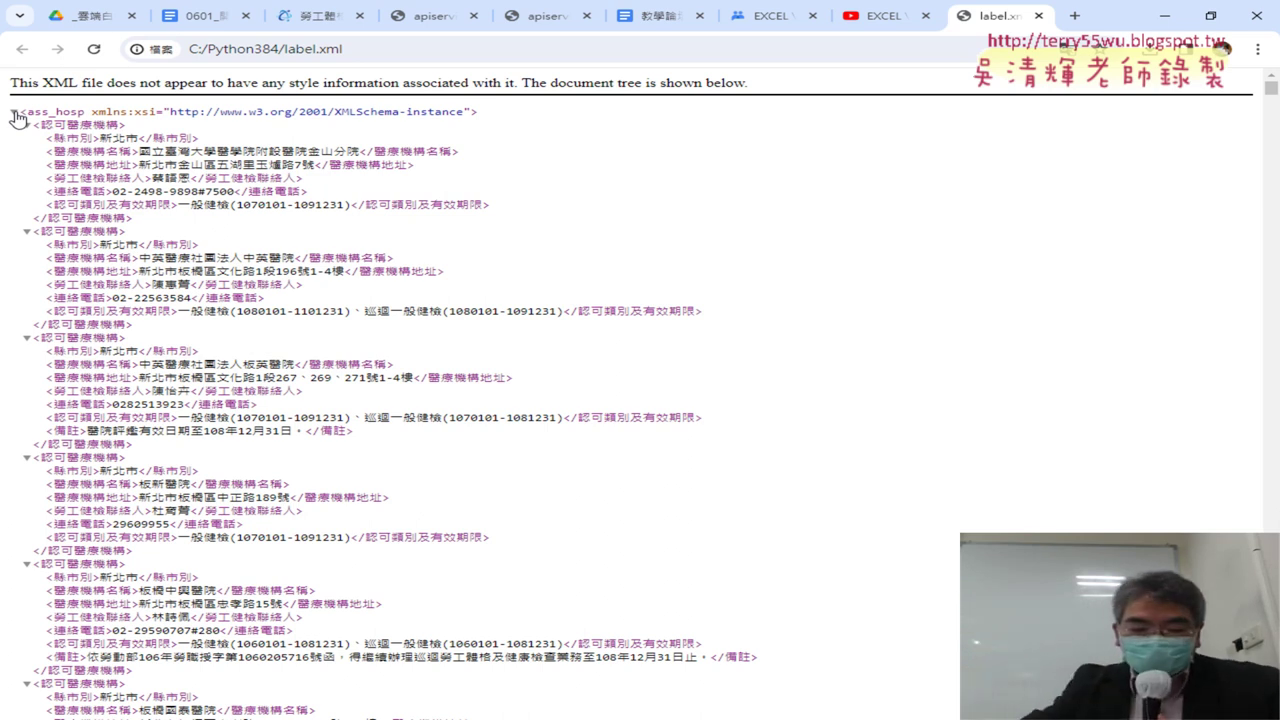
{"action": "mouse_move", "coordinate": [395, 719]}
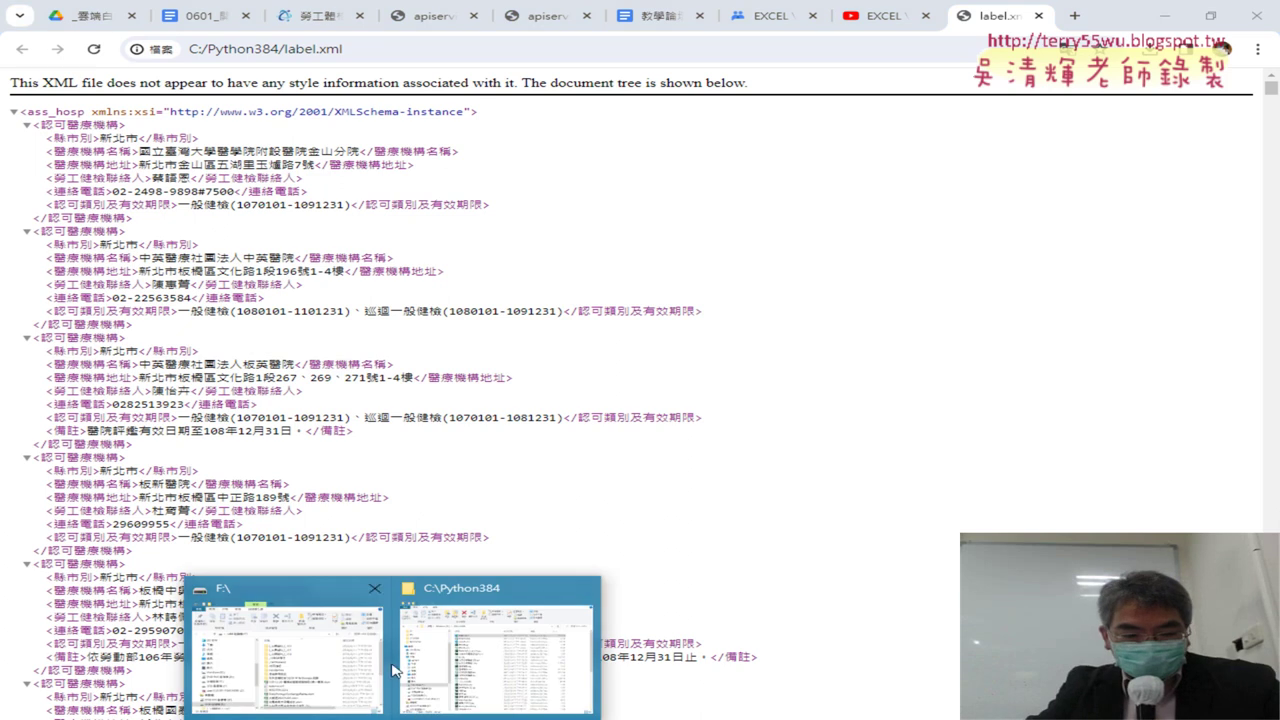
{"action": "left_click", "coordinate": [495, 665]}
Move the Python384 folder window over the XML tree and circle label.xml in red
{"action": "left_click_drag", "start_coordinate": [636, 68], "coordinate": [698, 198]}
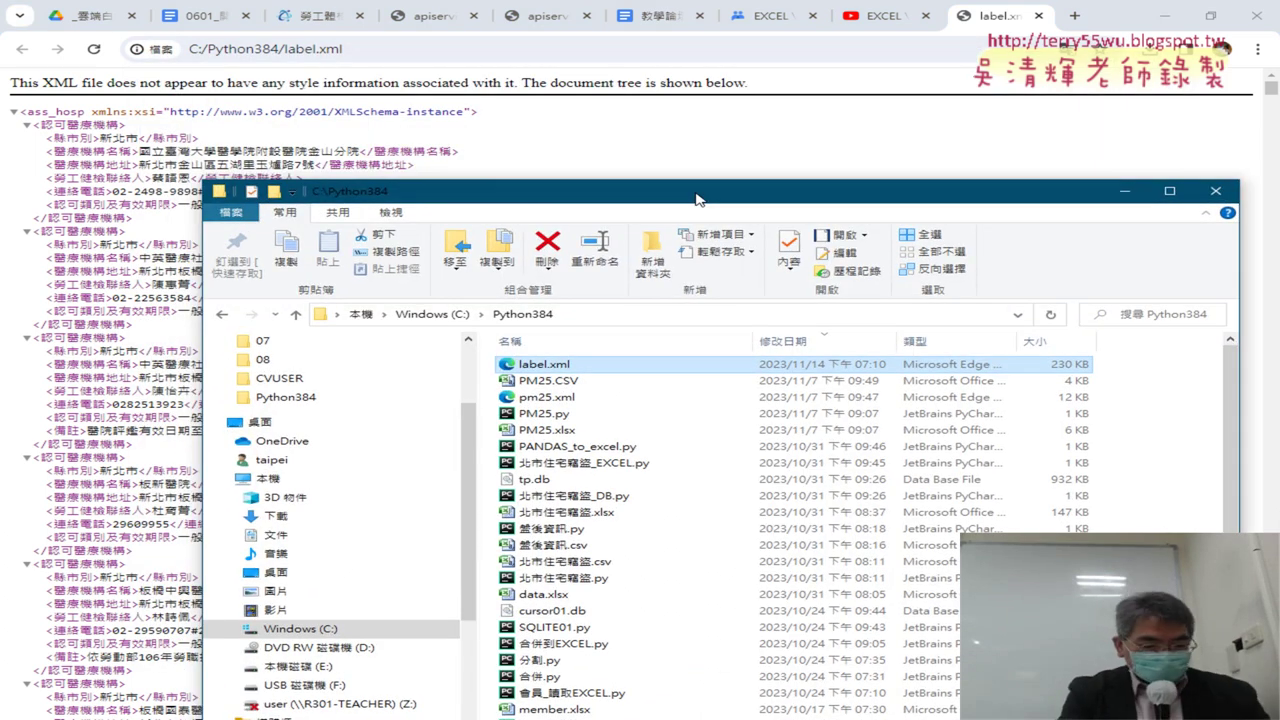
{"action": "mouse_move", "coordinate": [578, 381]}
{"action": "left_mouse_down"}
{"action": "mouse_move", "coordinate": [497, 357]}
{"action": "mouse_move", "coordinate": [970, 40]}
{"action": "mouse_move", "coordinate": [1000, 62]}
{"action": "left_mouse_up"}
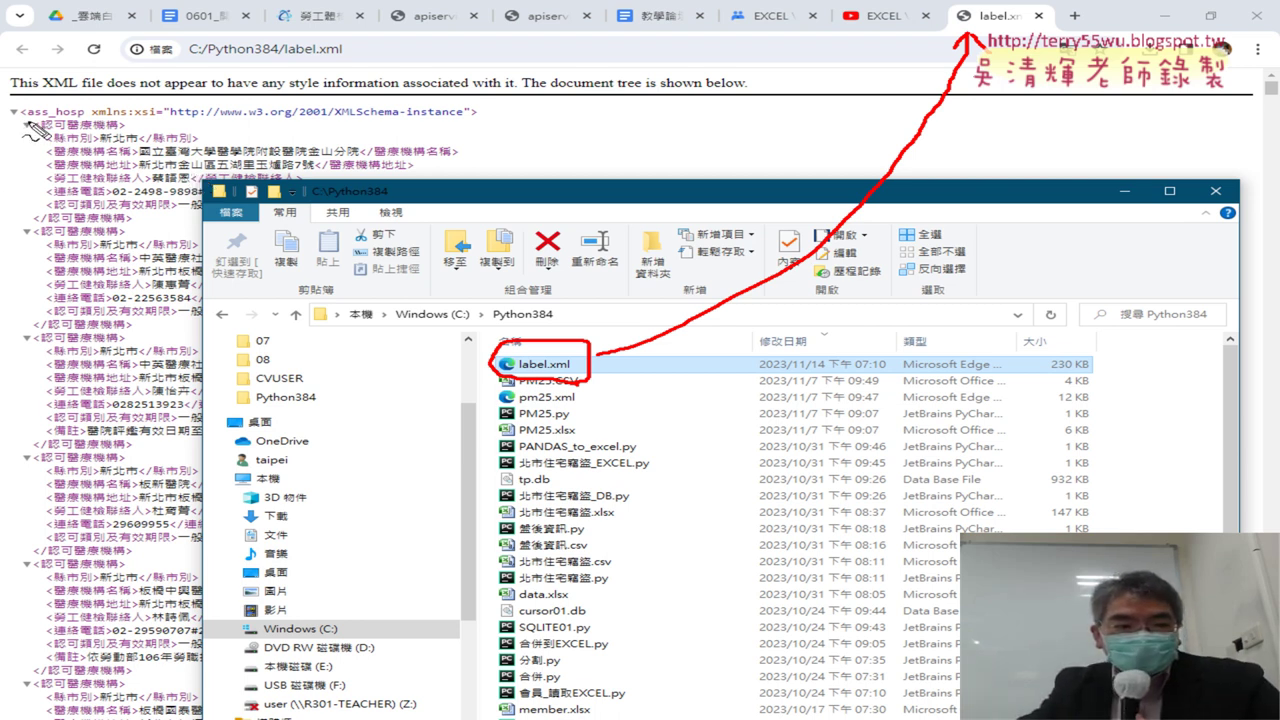
{"action": "left_click_drag", "start_coordinate": [44, 134], "coordinate": [120, 134]}
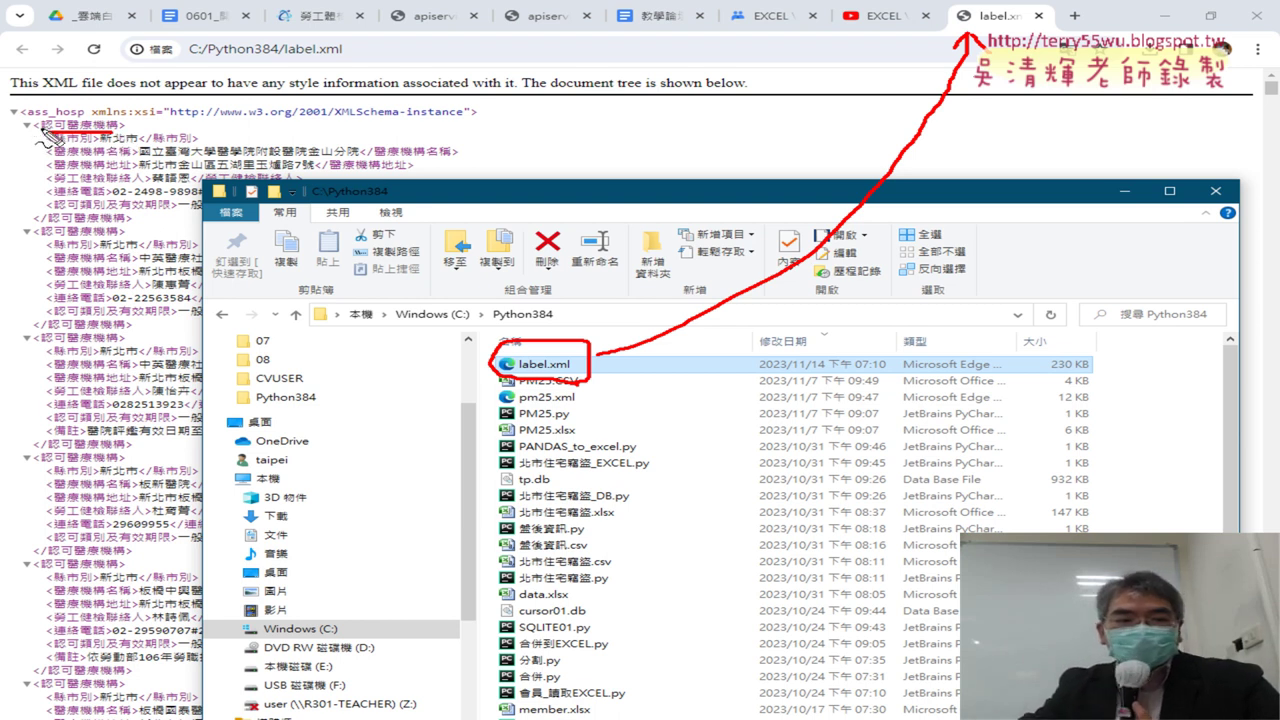
{"action": "left_click_drag", "start_coordinate": [40, 128], "coordinate": [122, 134]}
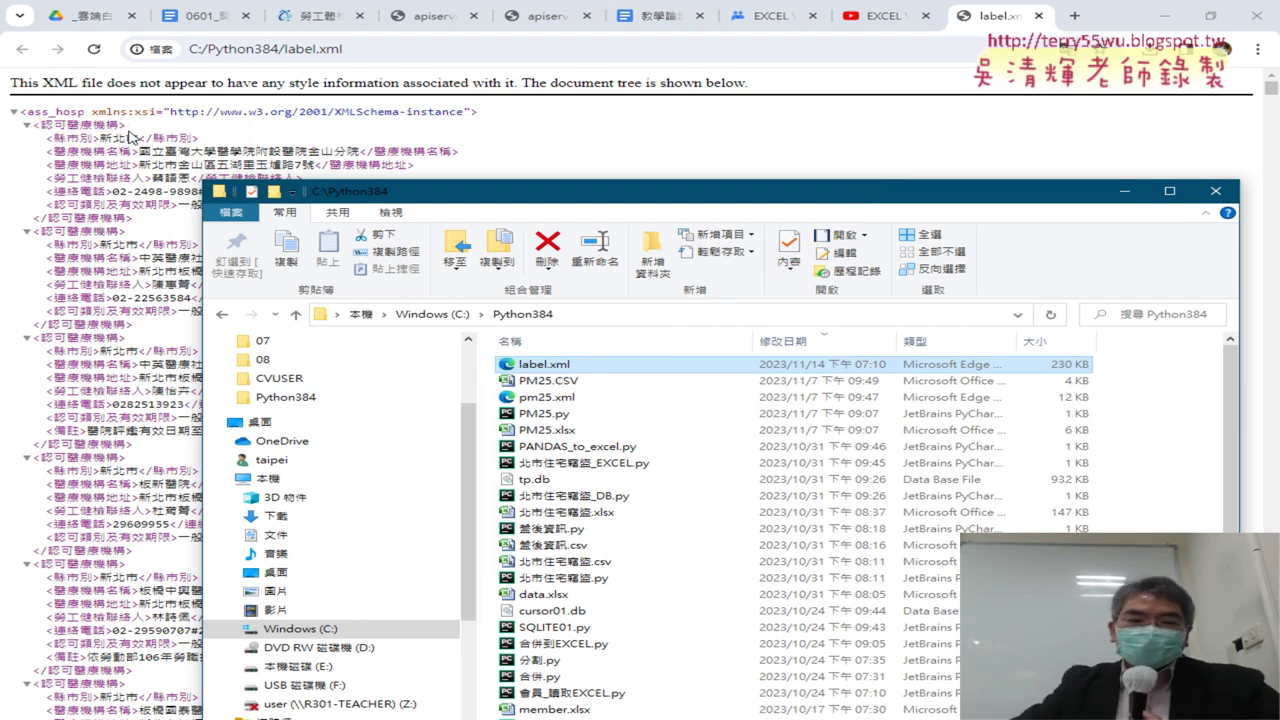
Bring the label.xml tree forward, collapse and re-expand <ass_hosp>, and select the first <認可醫療機構> tag
{"action": "left_click", "coordinate": [16, 113]}
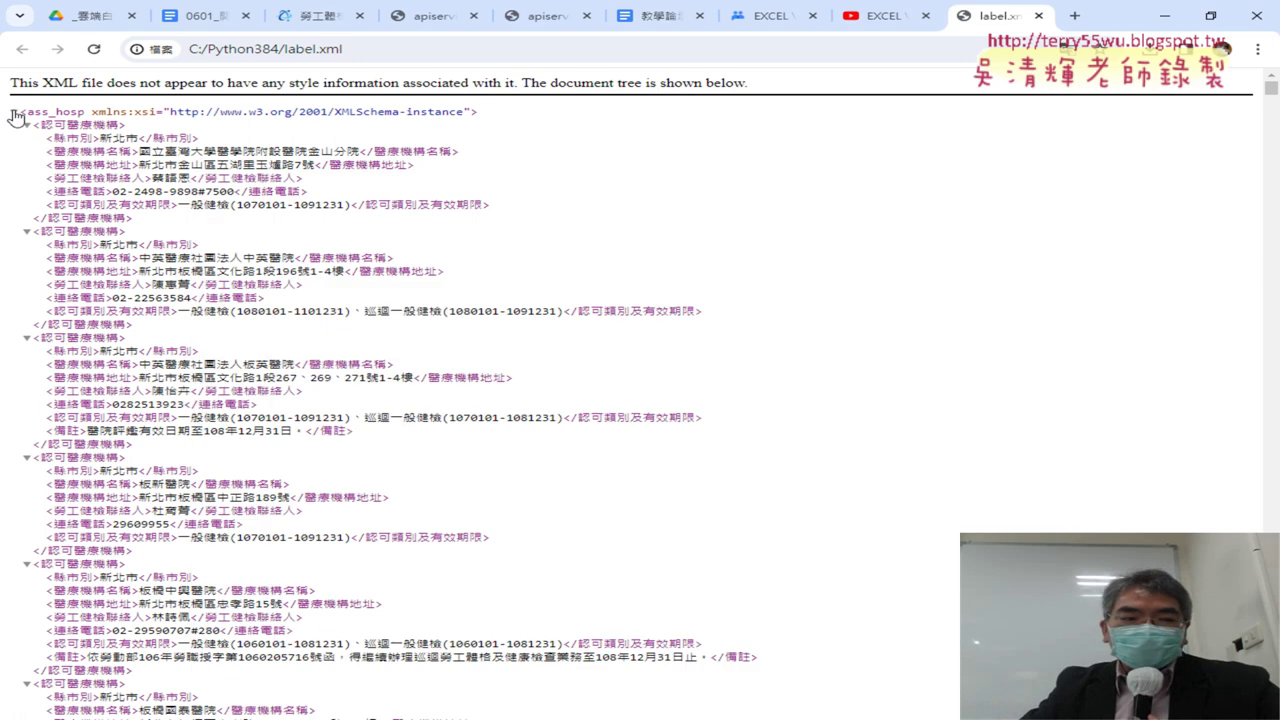
{"action": "left_click", "coordinate": [14, 112]}
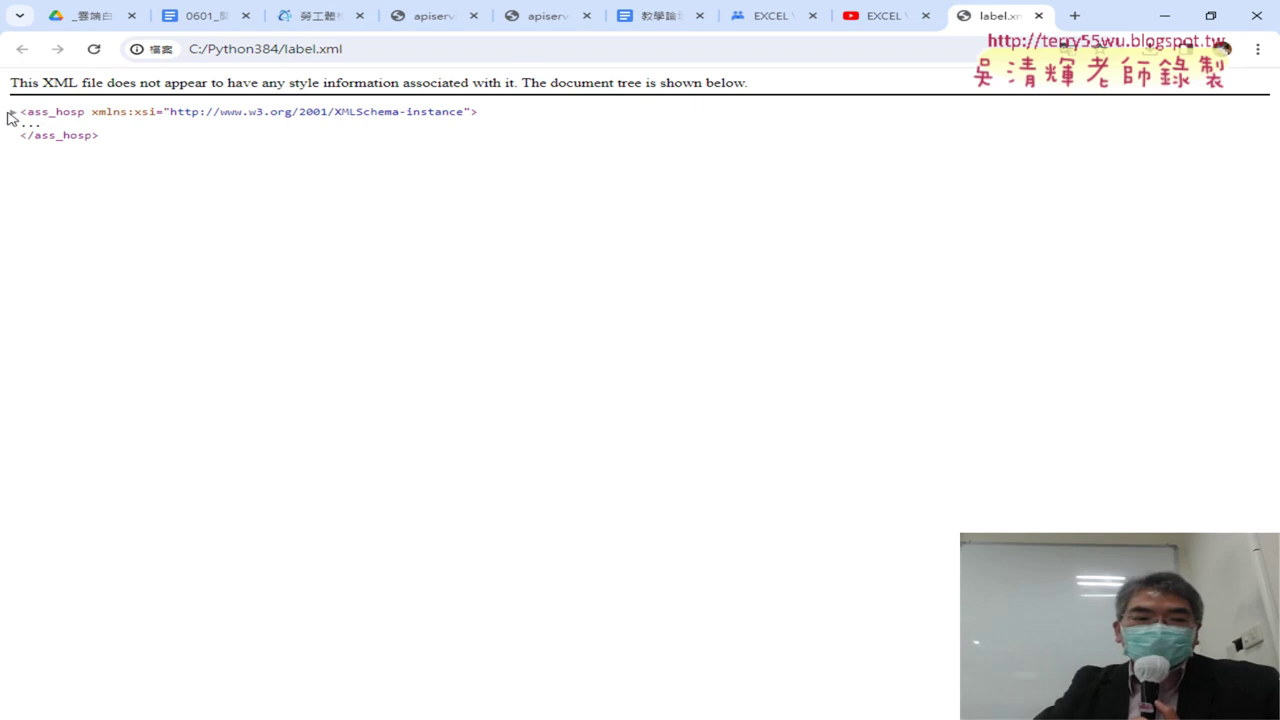
{"action": "left_click", "coordinate": [10, 114]}
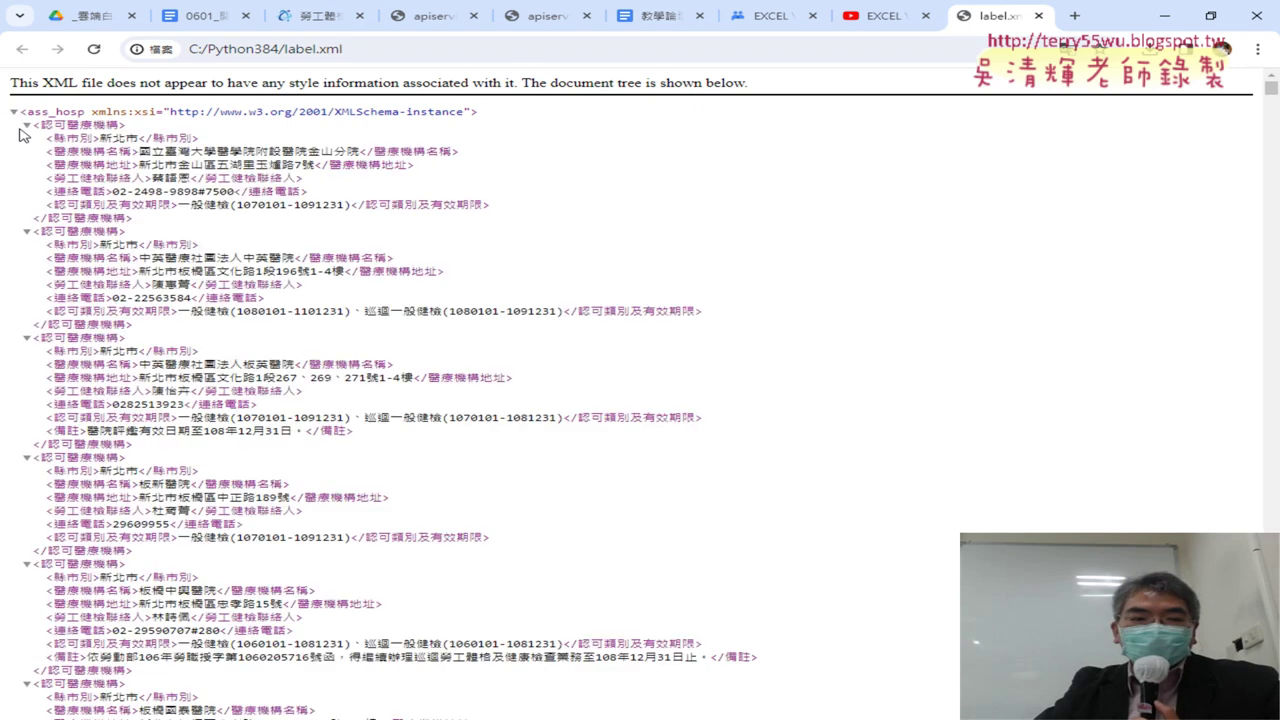
{"action": "left_click_drag", "start_coordinate": [35, 122], "coordinate": [127, 128]}
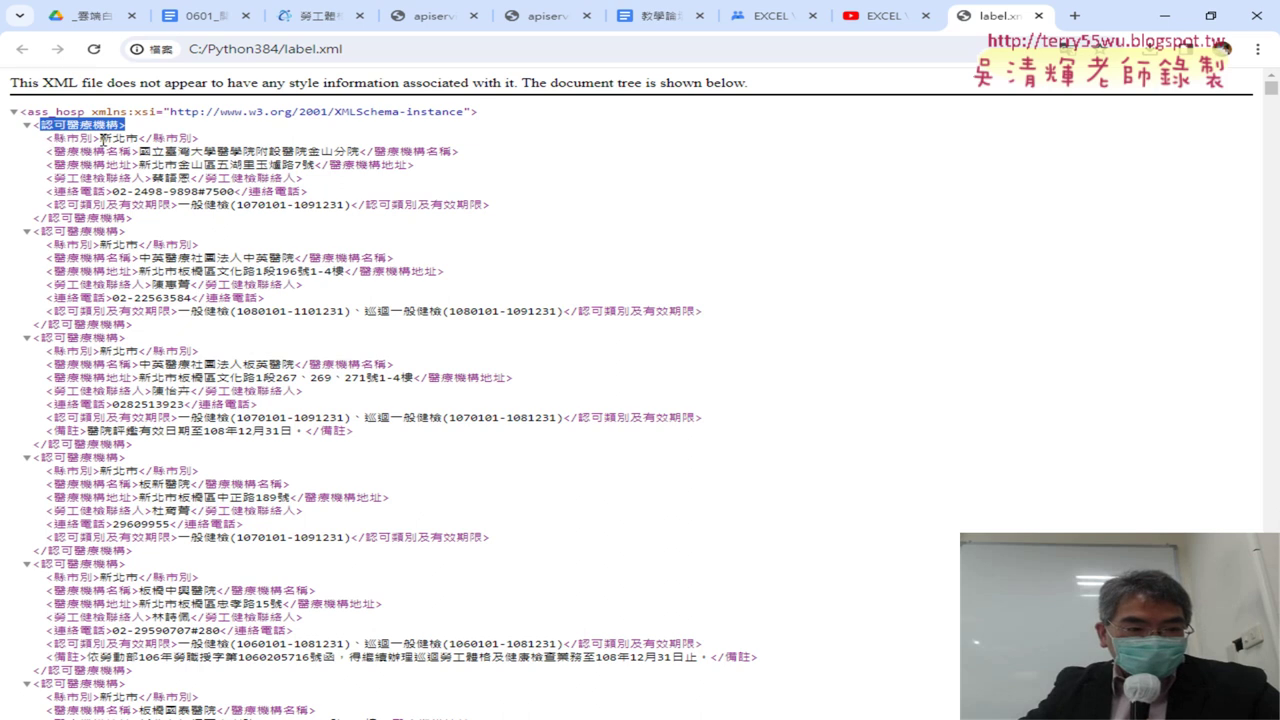
Highlight the first record's 新北市 value, <縣市別> tag, <認可醫療機構> tag and its six child lines
{"action": "left_click_drag", "start_coordinate": [101, 138], "coordinate": [137, 139]}
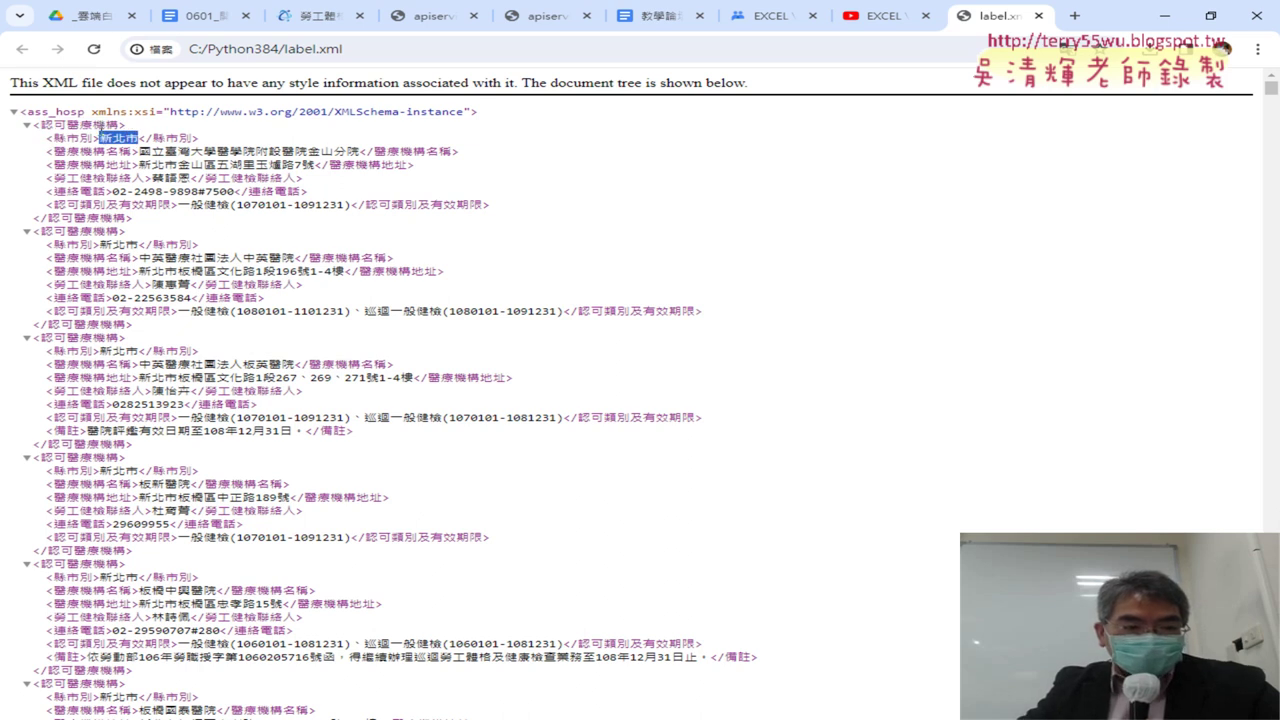
{"action": "left_click_drag", "start_coordinate": [47, 138], "coordinate": [93, 139]}
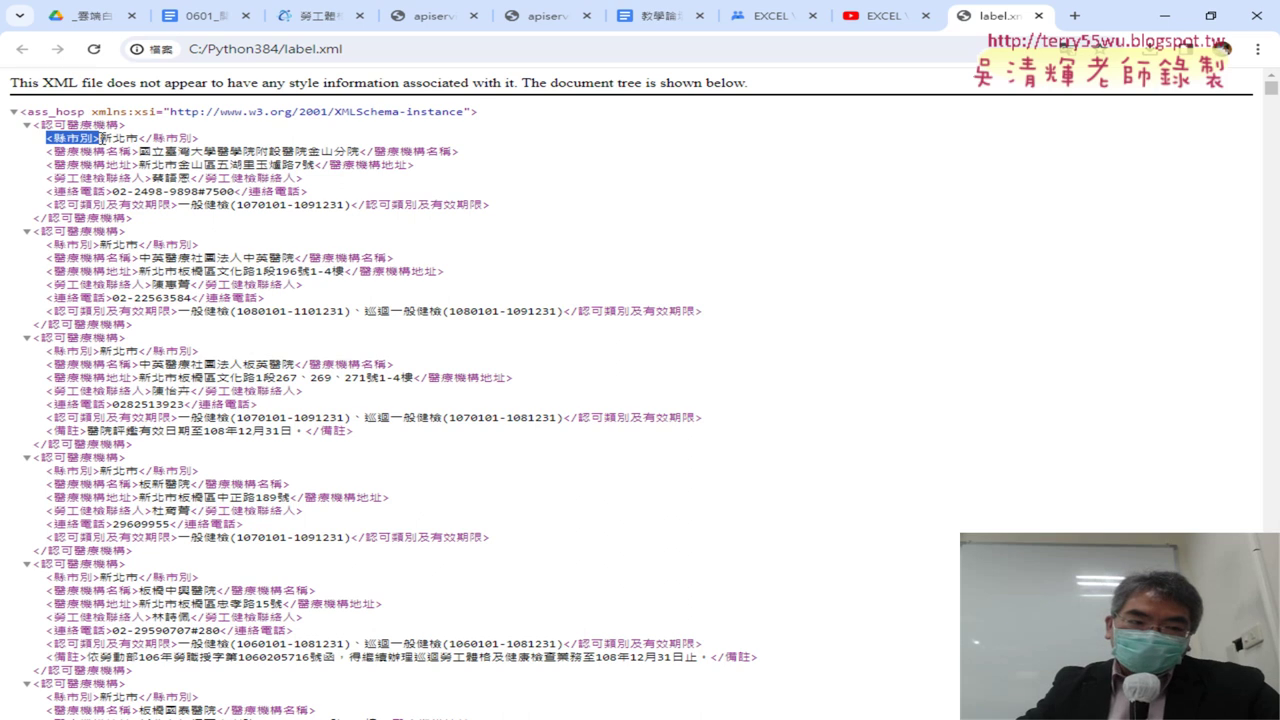
{"action": "left_click_drag", "start_coordinate": [35, 125], "coordinate": [130, 131]}
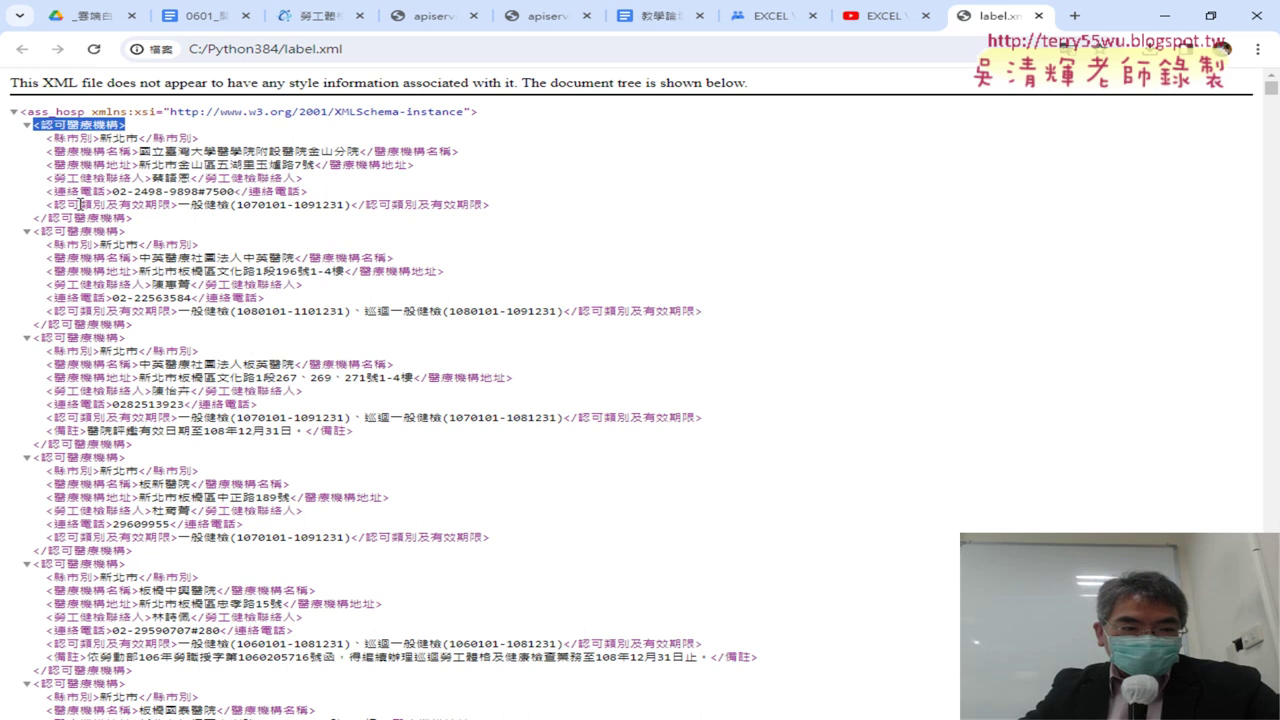
{"action": "left_click_drag", "start_coordinate": [489, 205], "coordinate": [46, 137]}
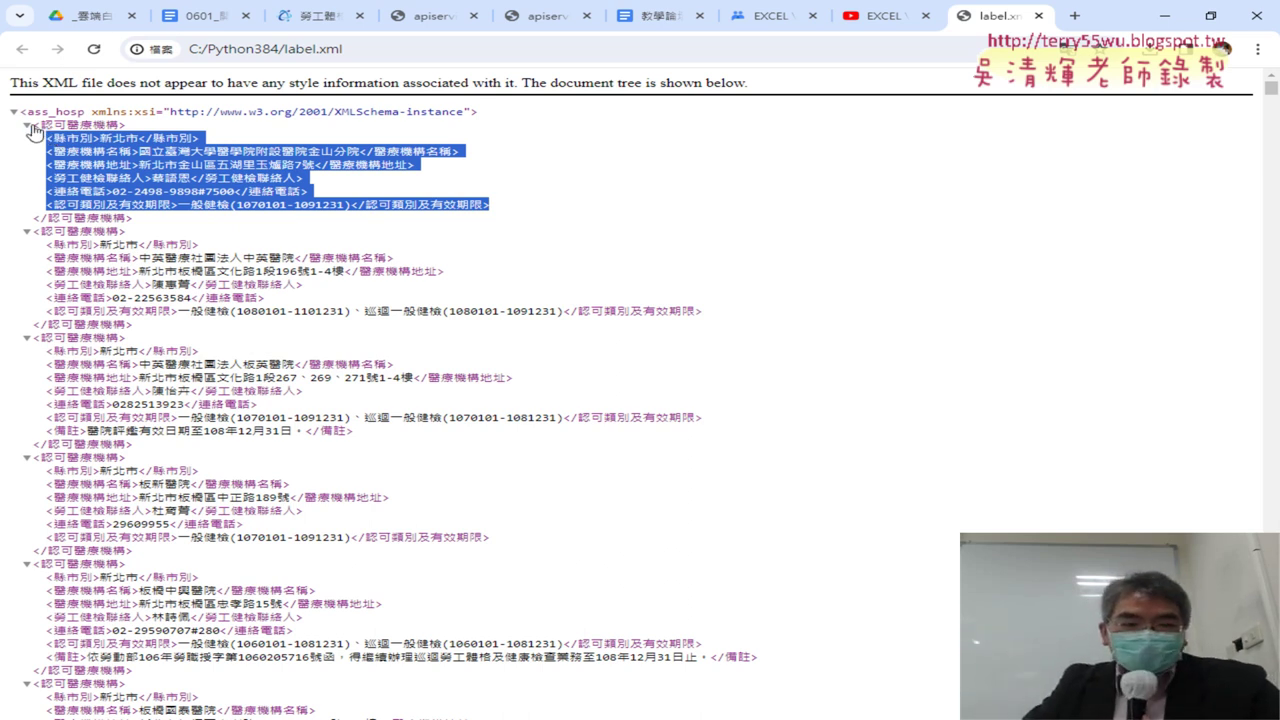
{"action": "left_click_drag", "start_coordinate": [137, 127], "coordinate": [30, 128]}
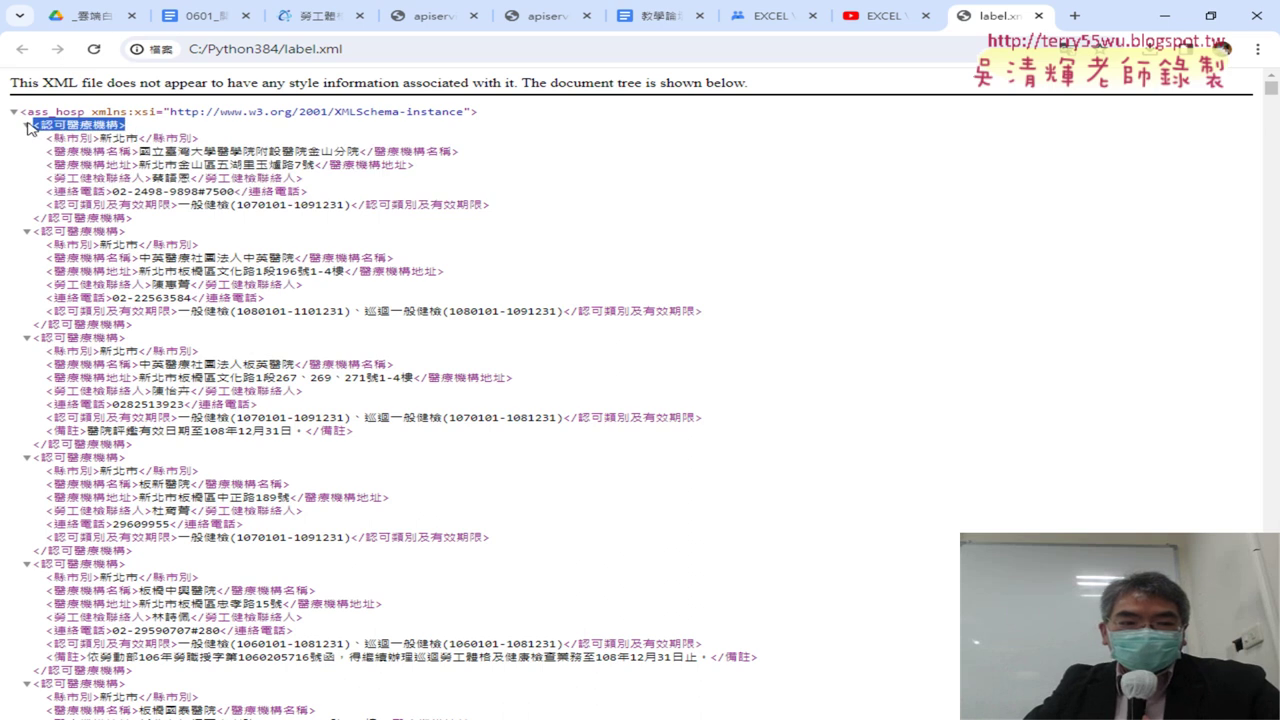
Highlight the second <認可醫療機構> record's <縣市別> and </縣市別> tags, then return to the Spyder script
{"action": "left_click_drag", "start_coordinate": [128, 232], "coordinate": [34, 232]}
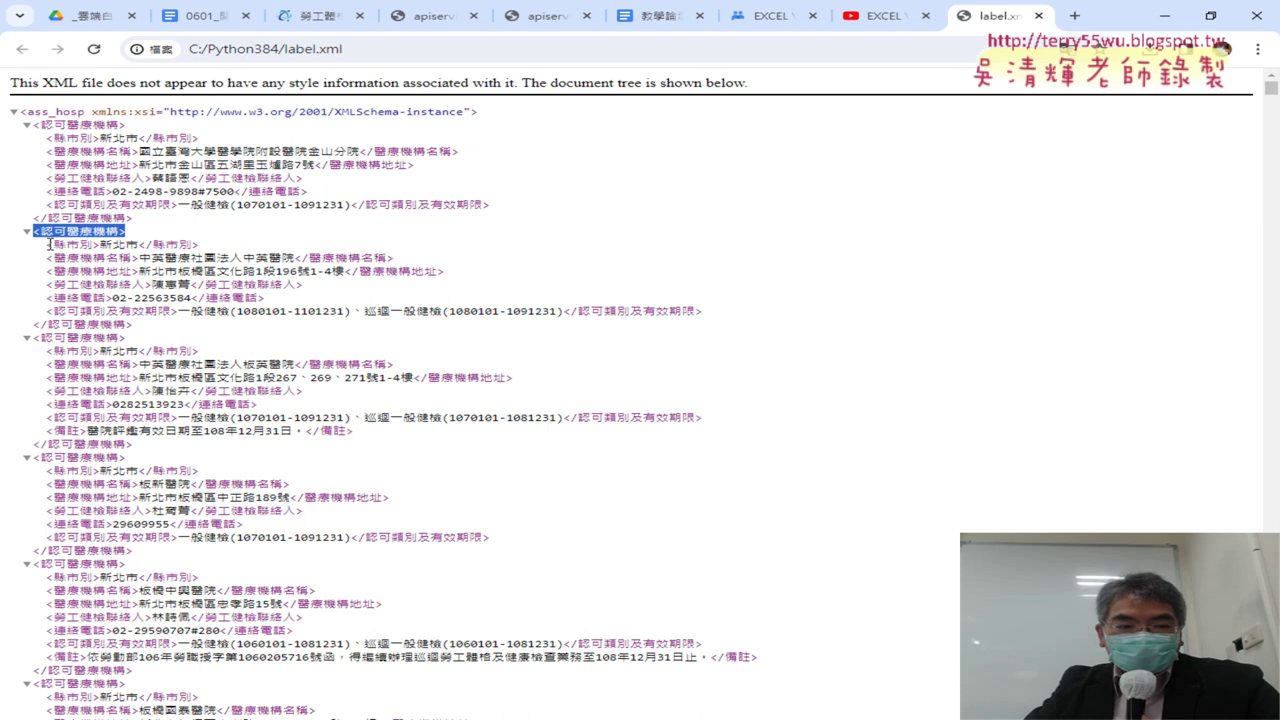
{"action": "left_click_drag", "start_coordinate": [48, 244], "coordinate": [98, 244]}
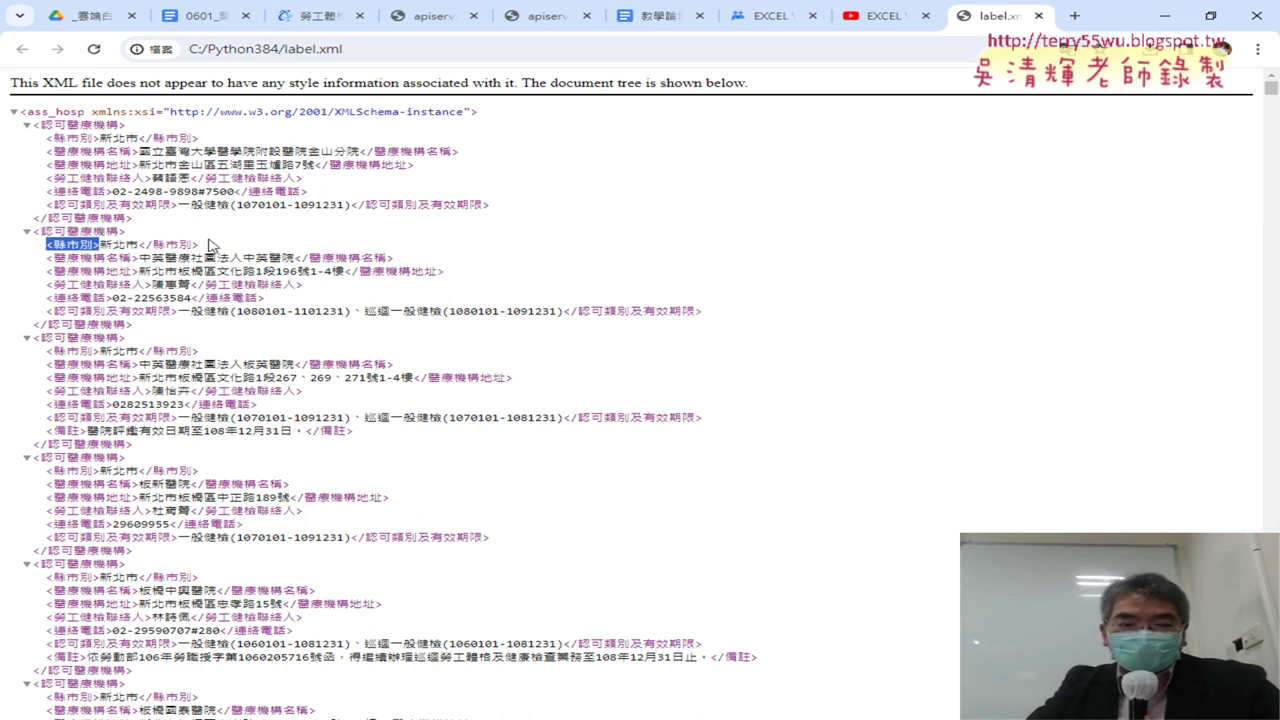
{"action": "left_click_drag", "start_coordinate": [200, 244], "coordinate": [145, 244]}
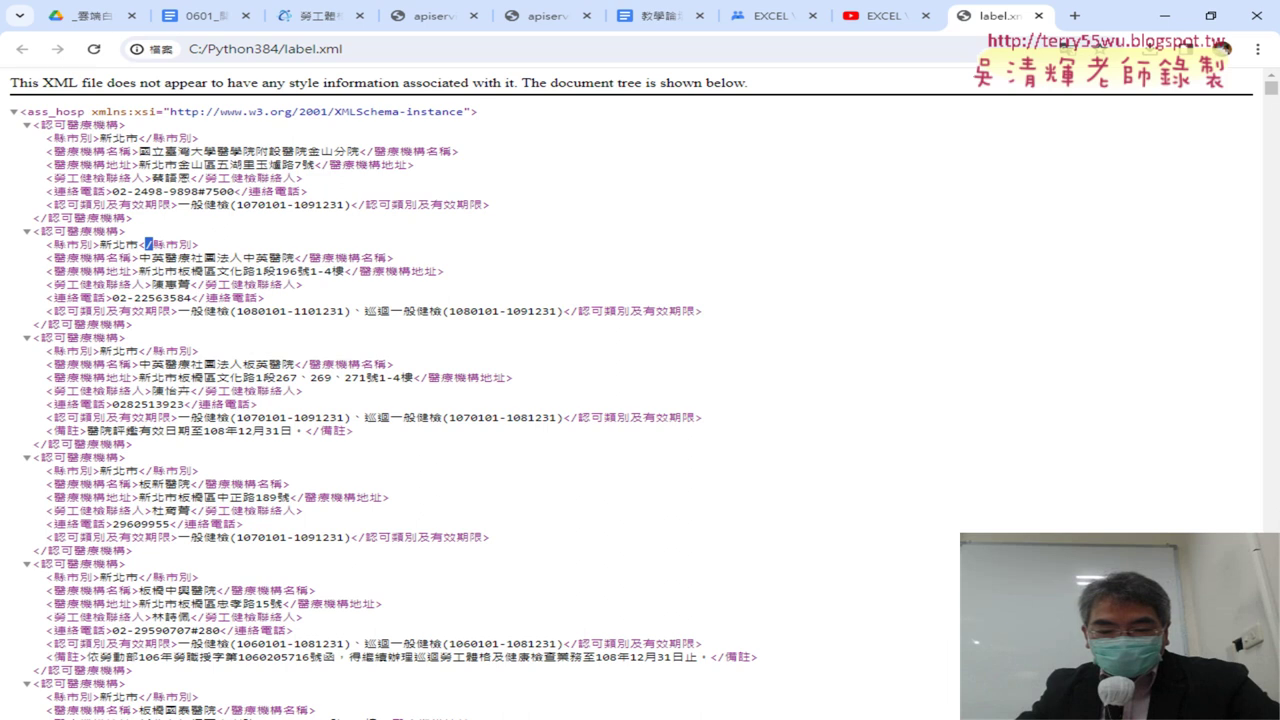
{"action": "mouse_move", "coordinate": [880, 712]}
{"action": "left_click", "coordinate": [890, 680]}
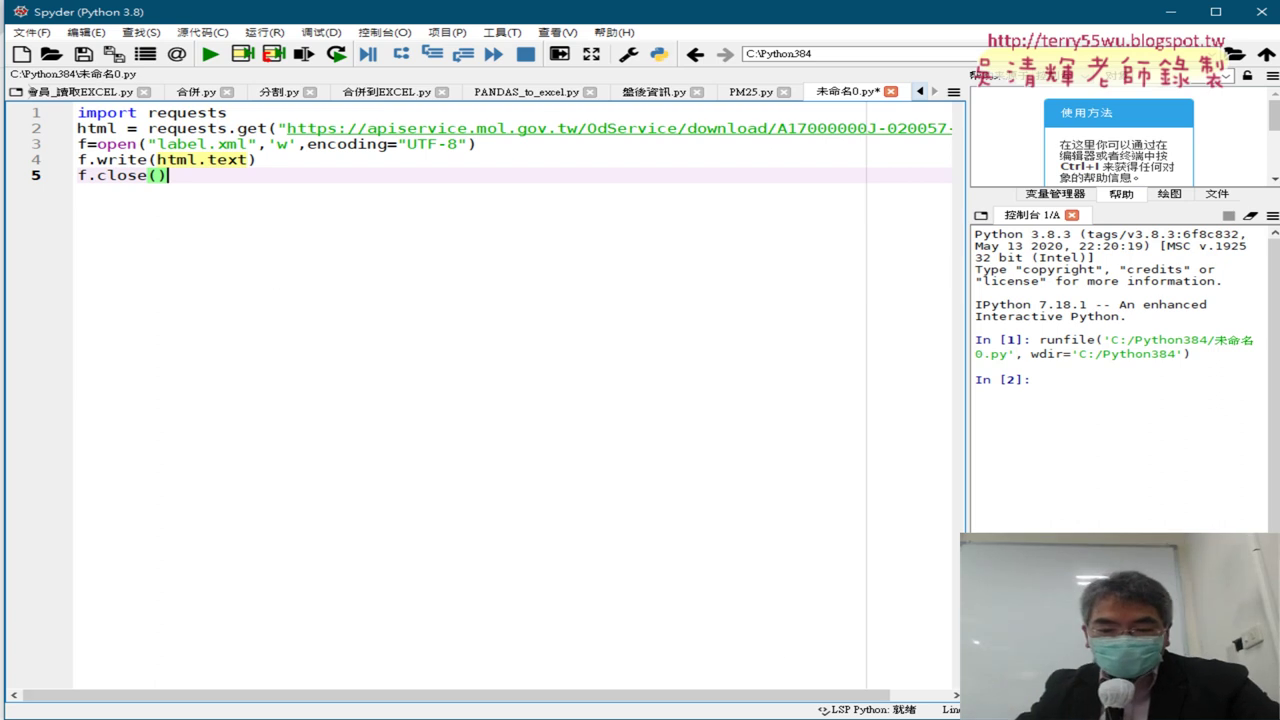
Switch to the 0601 Google Docs notes and highlight ElementTree in the 步驟二 parsing heading
{"action": "key", "text": "alt+Tab"}
{"action": "left_click", "coordinate": [205, 15]}
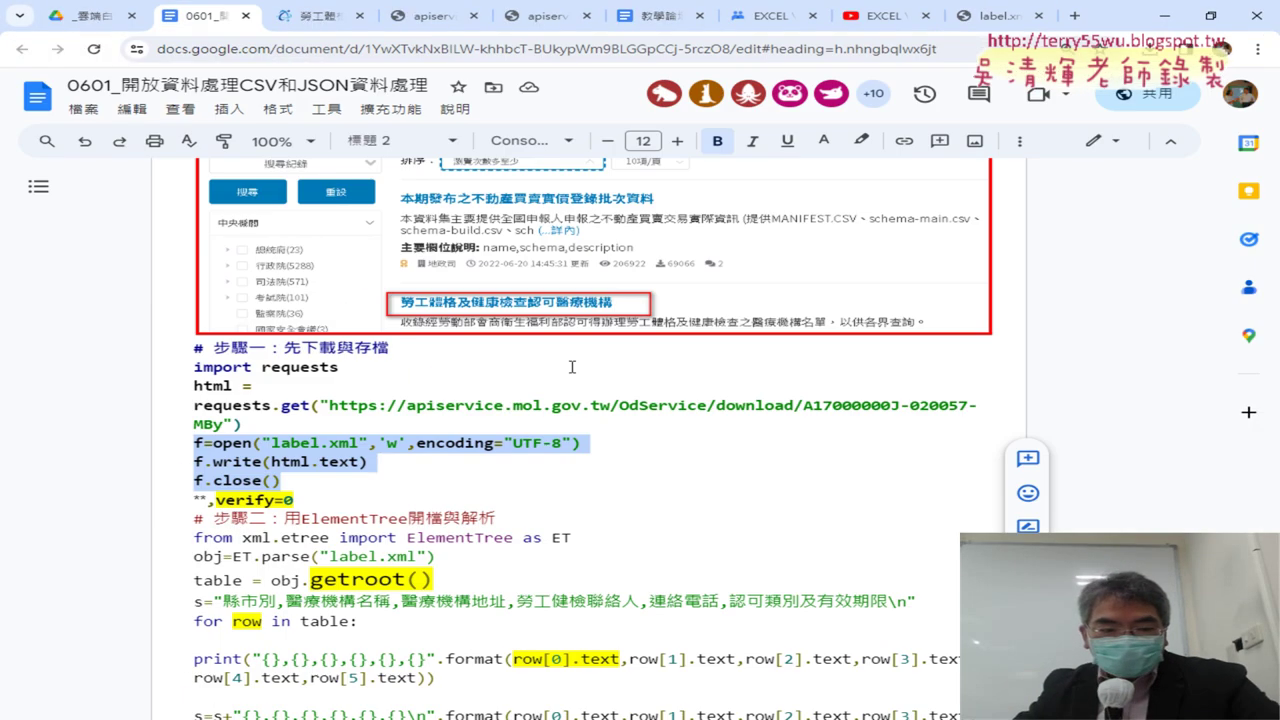
{"action": "scroll", "coordinate": [572, 367], "scroll_direction": "down", "scroll_amount": 3}
{"action": "scroll", "coordinate": [500, 360], "scroll_direction": "down", "scroll_amount": 1}
{"action": "scroll", "coordinate": [350, 330], "scroll_direction": "up", "scroll_amount": 1}
{"action": "scroll", "coordinate": [181, 290], "scroll_direction": "up", "scroll_amount": 1}
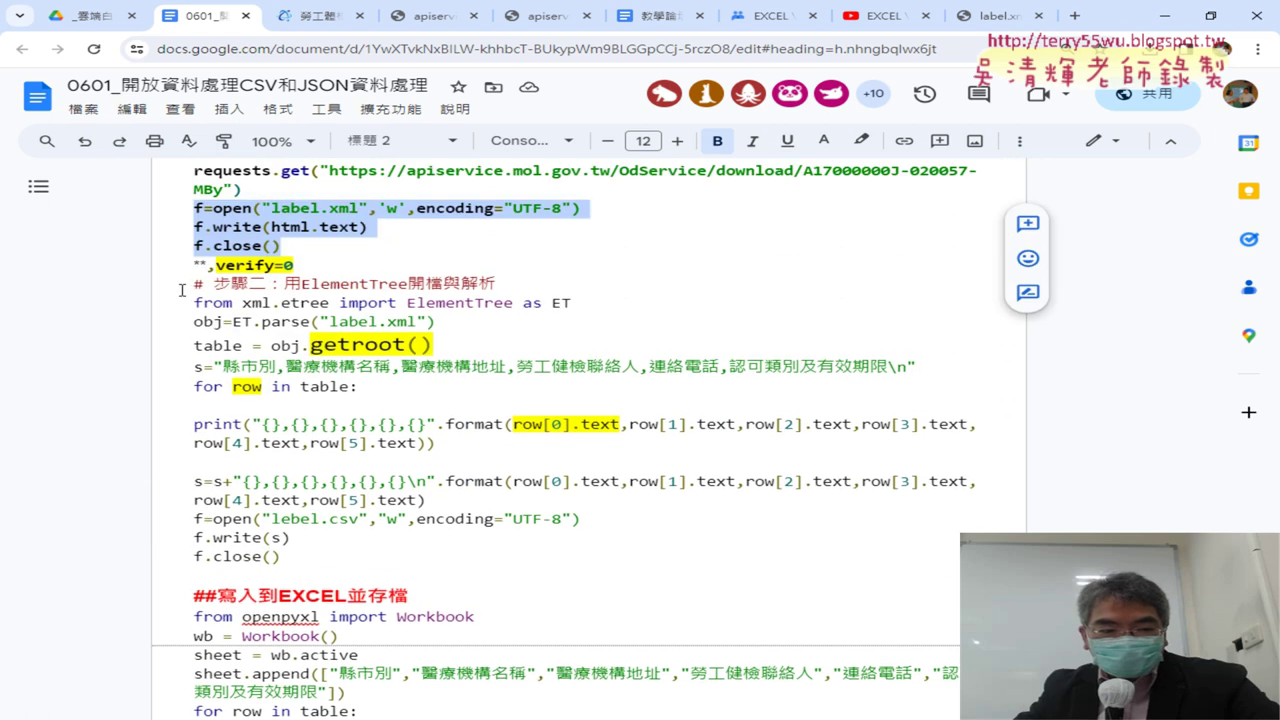
{"action": "left_click_drag", "start_coordinate": [190, 283], "coordinate": [520, 292]}
{"action": "left_click", "coordinate": [296, 283]}
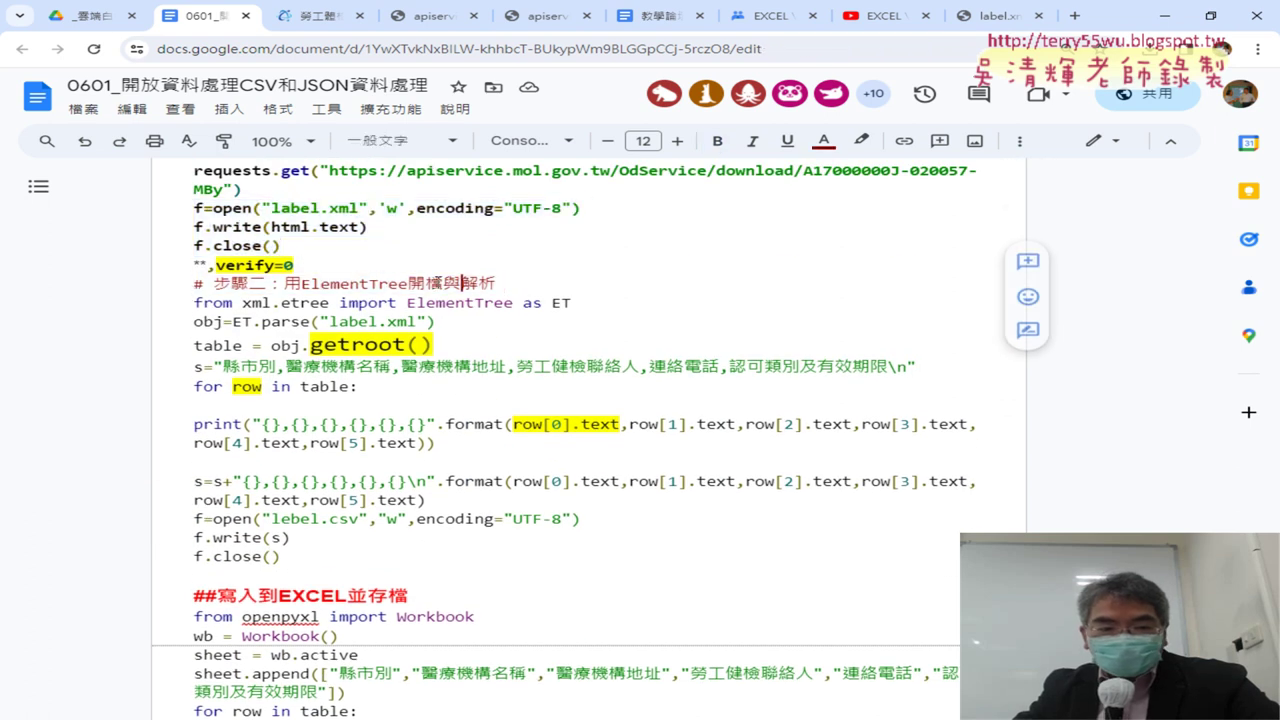
{"action": "left_click_drag", "start_coordinate": [299, 284], "coordinate": [408, 284]}
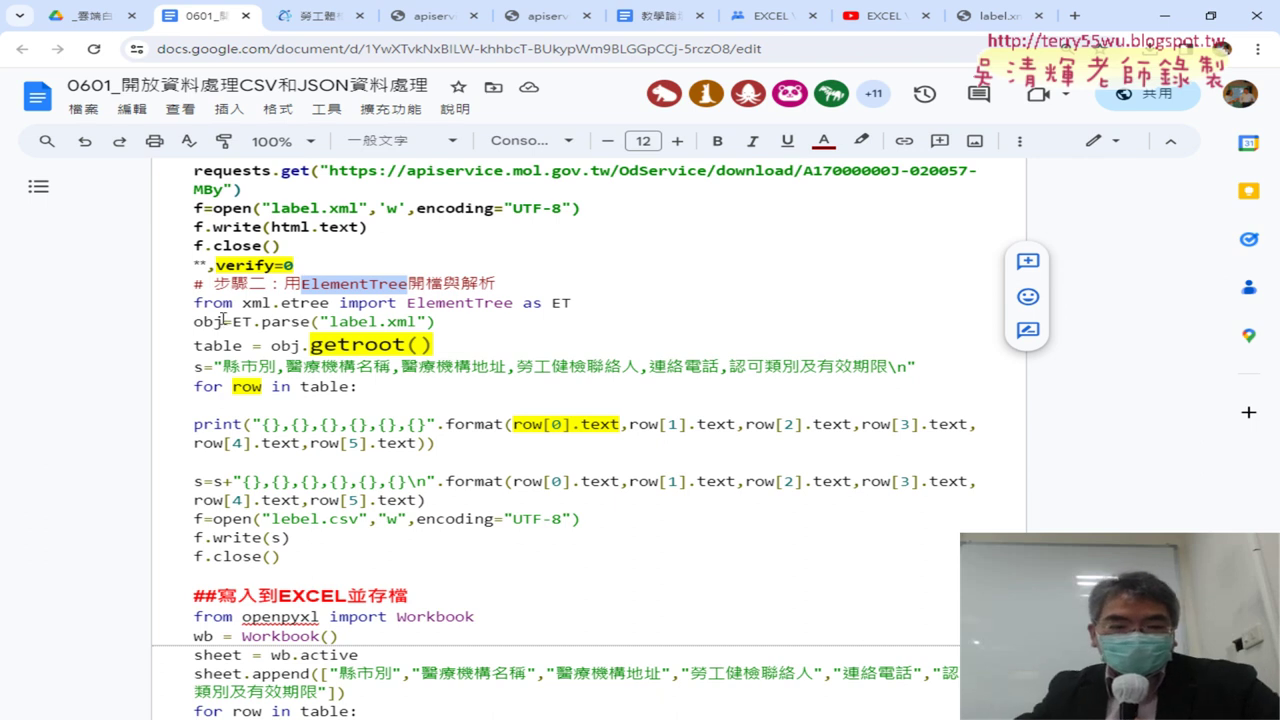
{"action": "left_click_drag", "start_coordinate": [194, 302], "coordinate": [301, 302]}
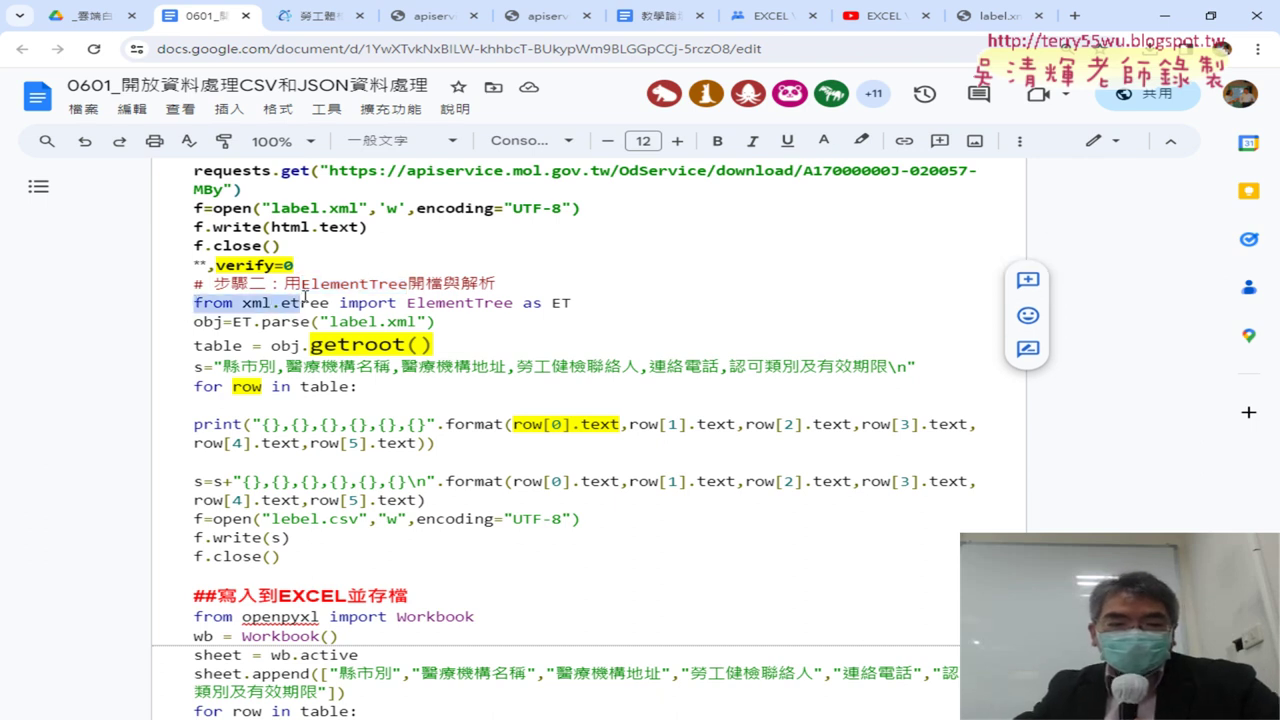
{"action": "left_click", "coordinate": [430, 302]}
{"action": "left_click_drag", "start_coordinate": [513, 303], "coordinate": [411, 306]}
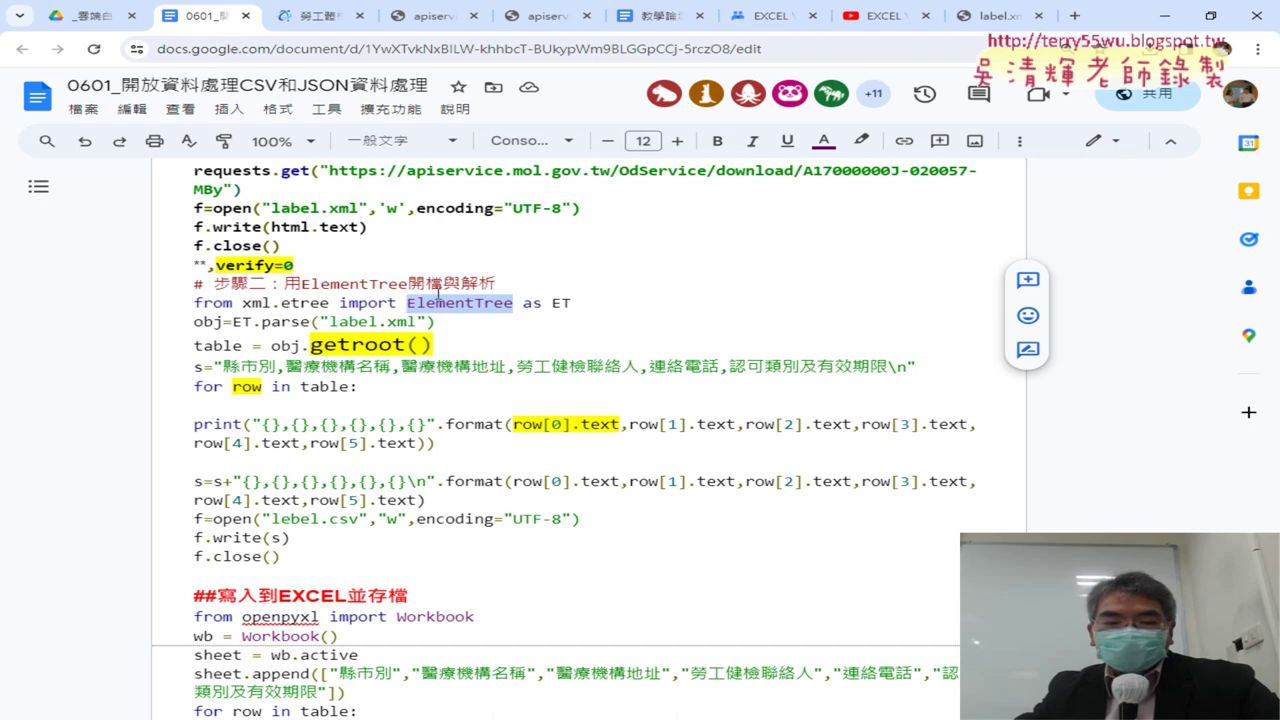
{"action": "left_click_drag", "start_coordinate": [243, 302], "coordinate": [330, 299]}
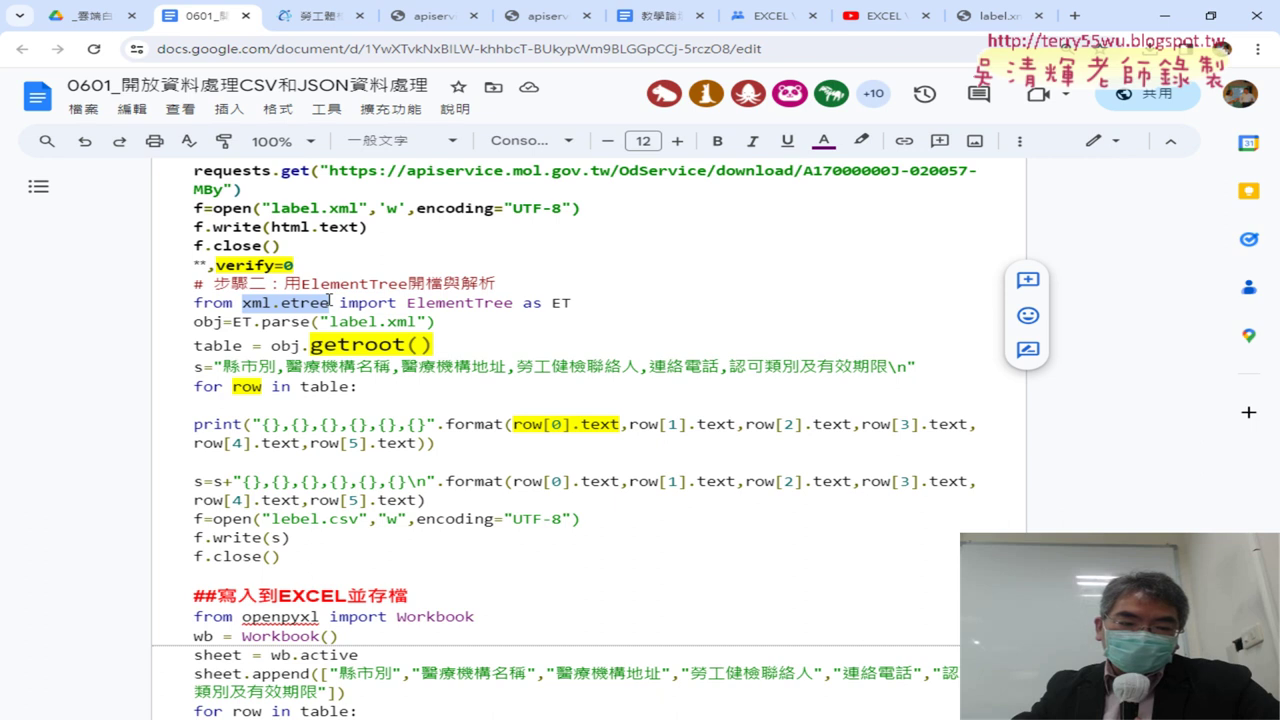
{"action": "left_click", "coordinate": [331, 301]}
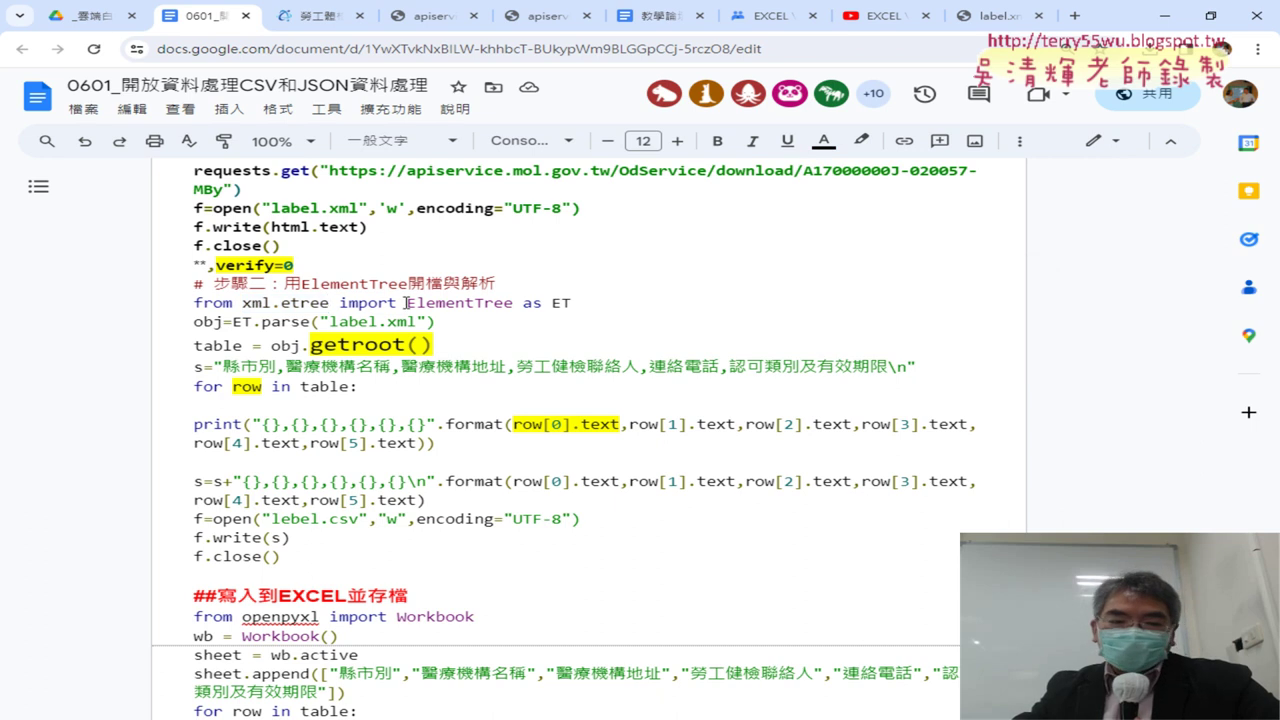
{"action": "left_click_drag", "start_coordinate": [406, 302], "coordinate": [507, 302]}
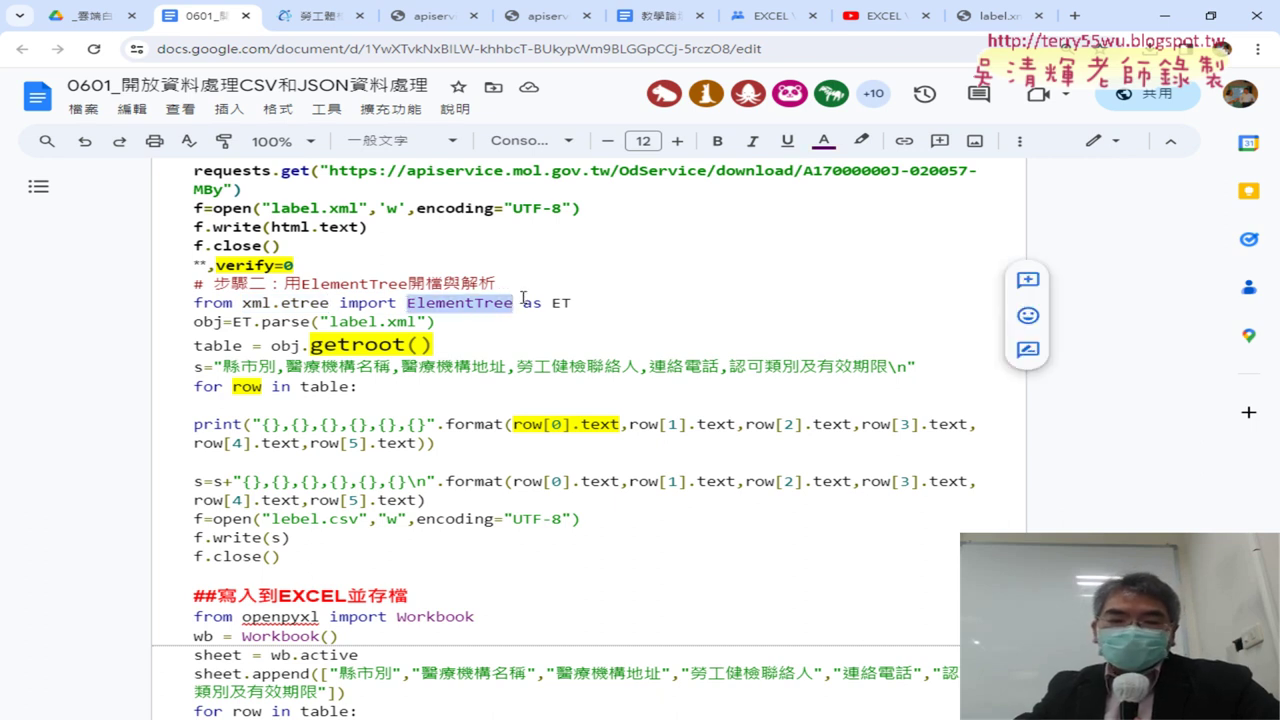
{"action": "left_click_drag", "start_coordinate": [522, 302], "coordinate": [575, 302]}
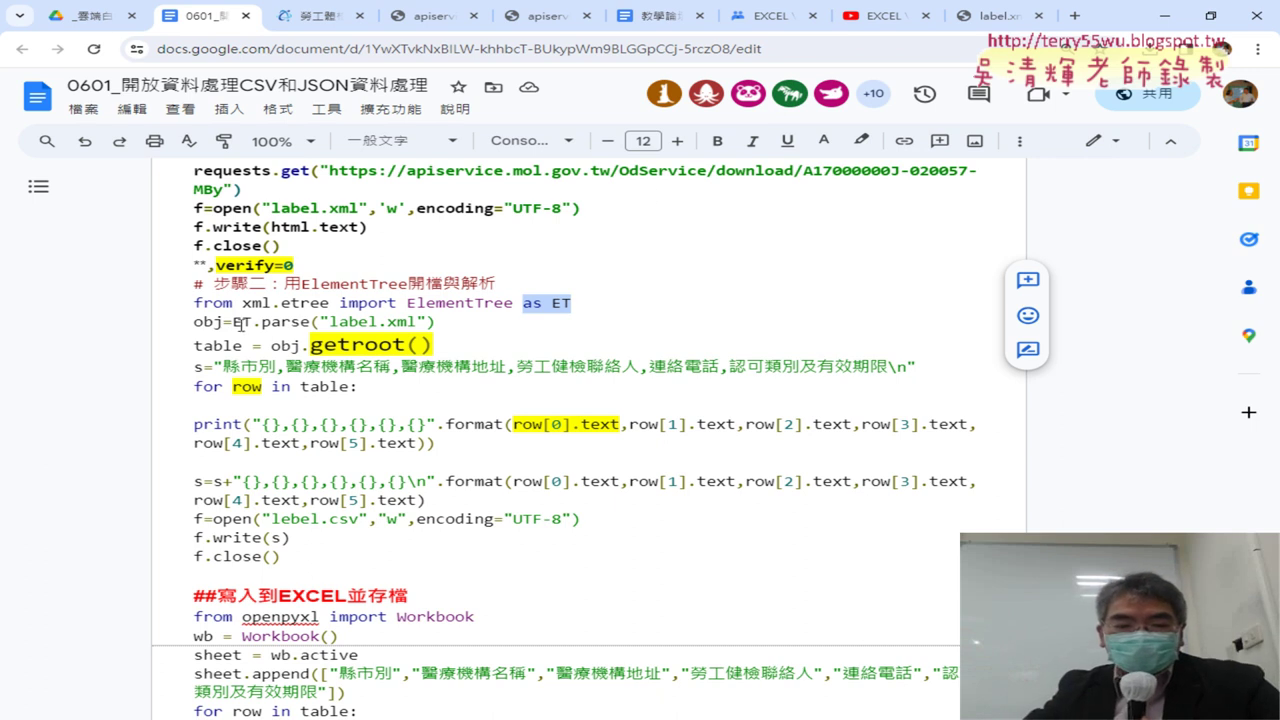
{"action": "left_click_drag", "start_coordinate": [234, 322], "coordinate": [260, 322]}
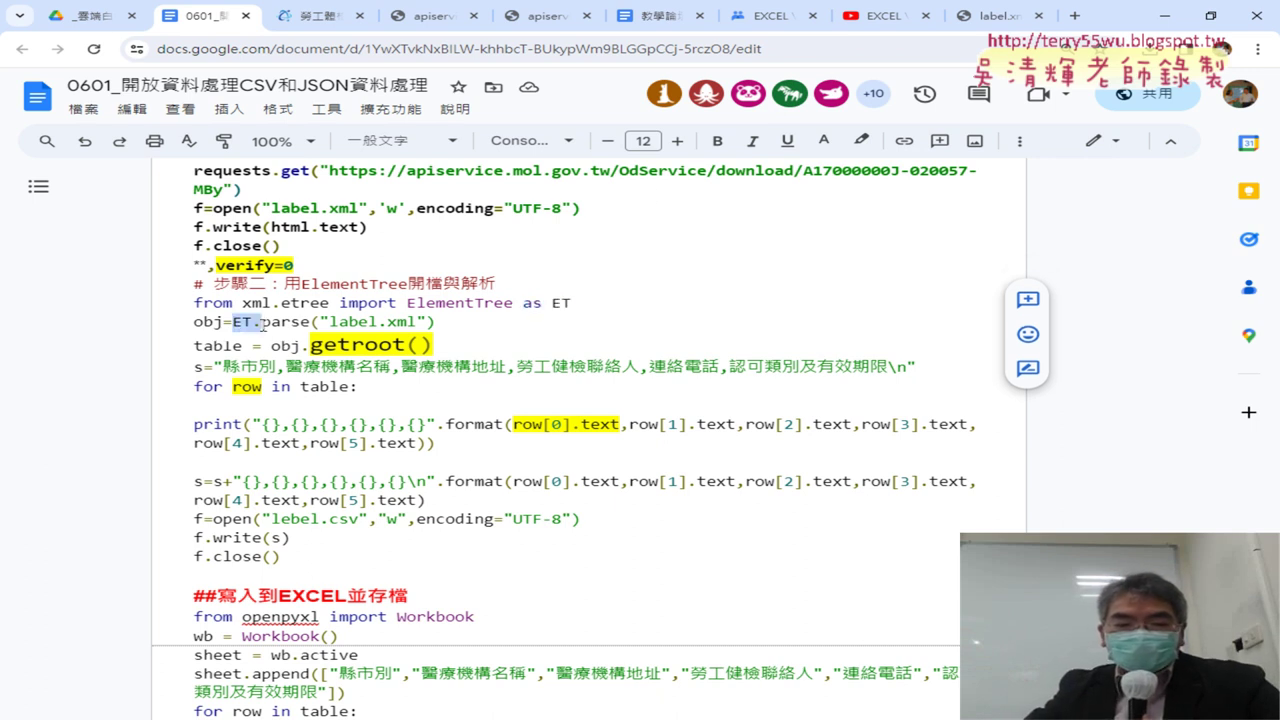
{"action": "left_click_drag", "start_coordinate": [313, 321], "coordinate": [262, 321]}
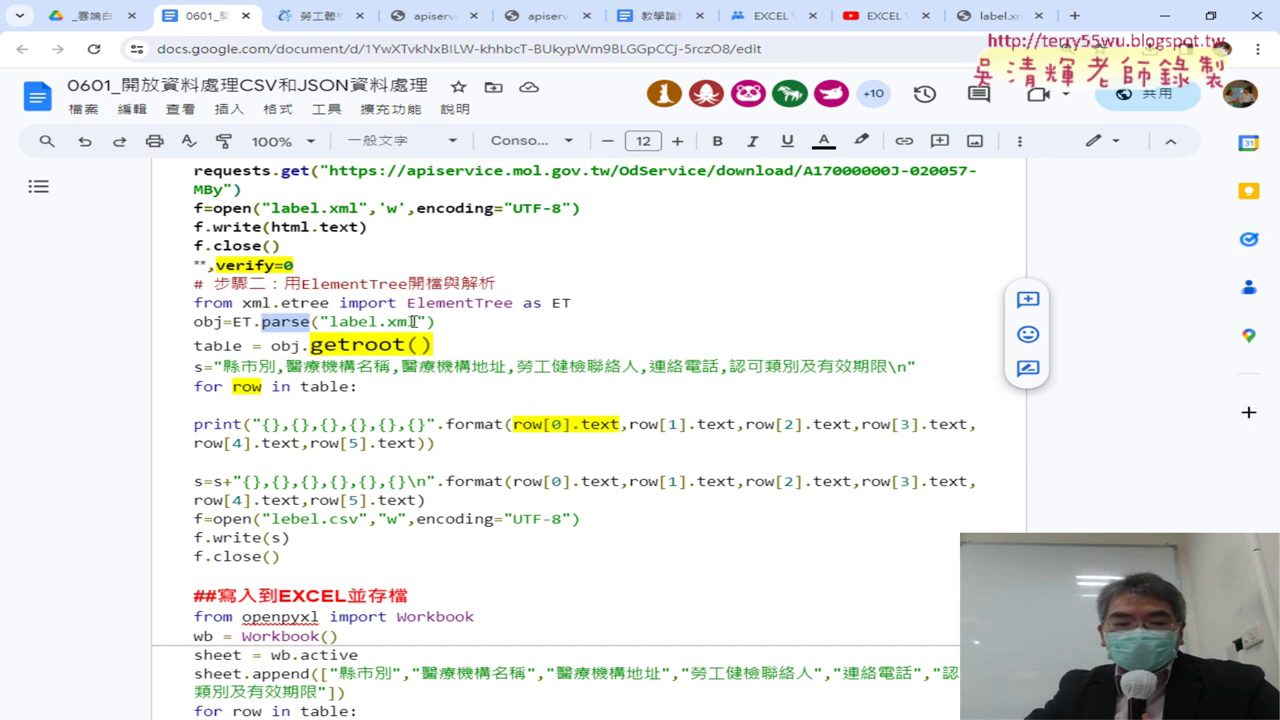
{"action": "left_click_drag", "start_coordinate": [416, 321], "coordinate": [330, 321]}
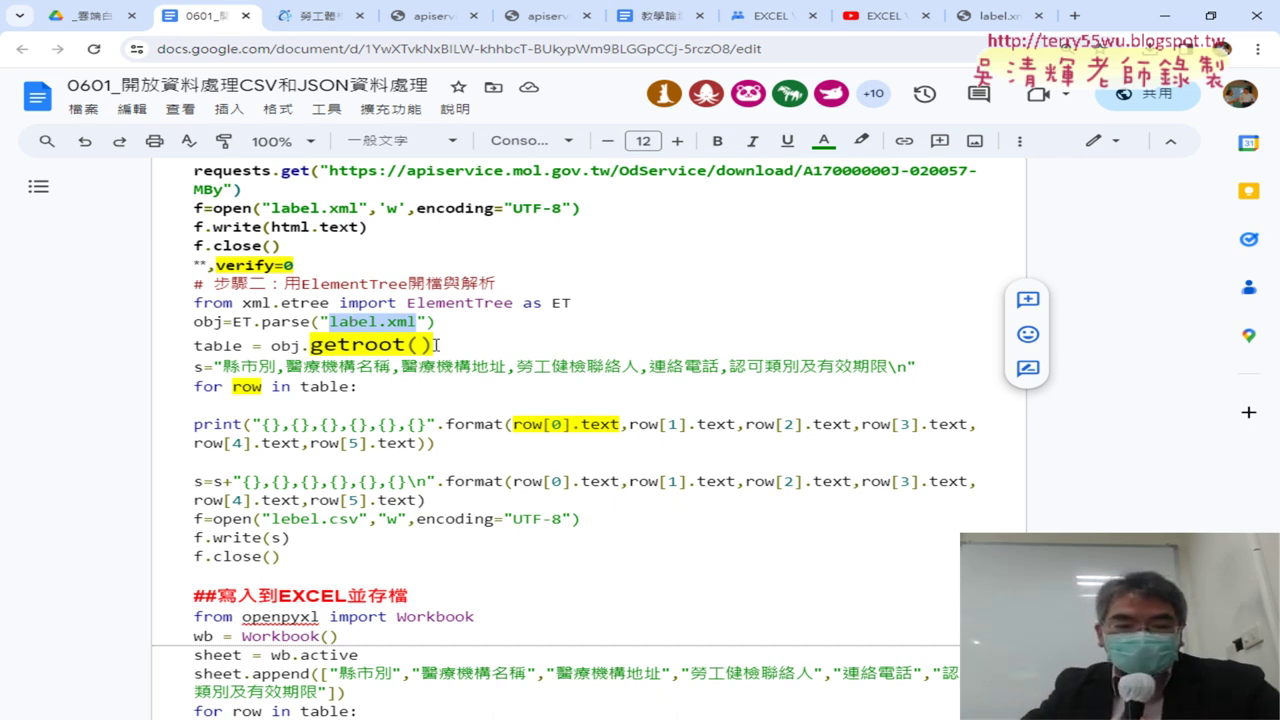
{"action": "left_click_drag", "start_coordinate": [436, 345], "coordinate": [271, 345]}
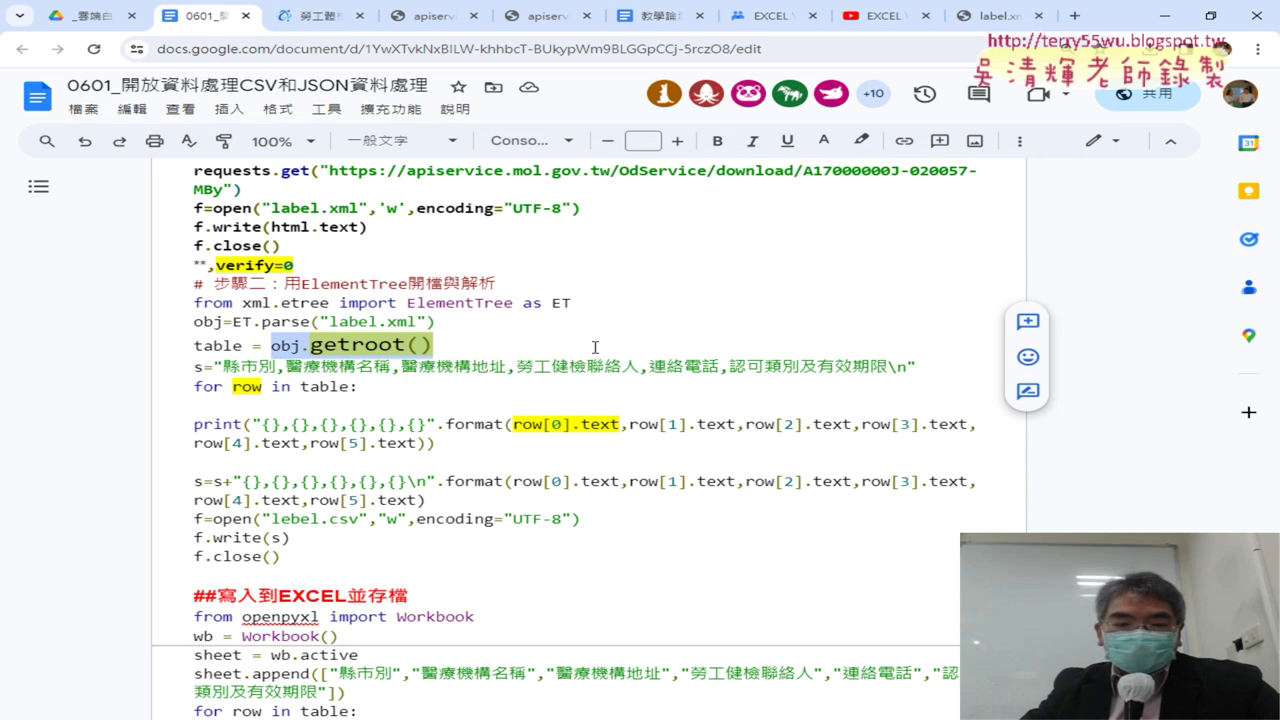
{"action": "left_click_drag", "start_coordinate": [436, 322], "coordinate": [233, 322]}
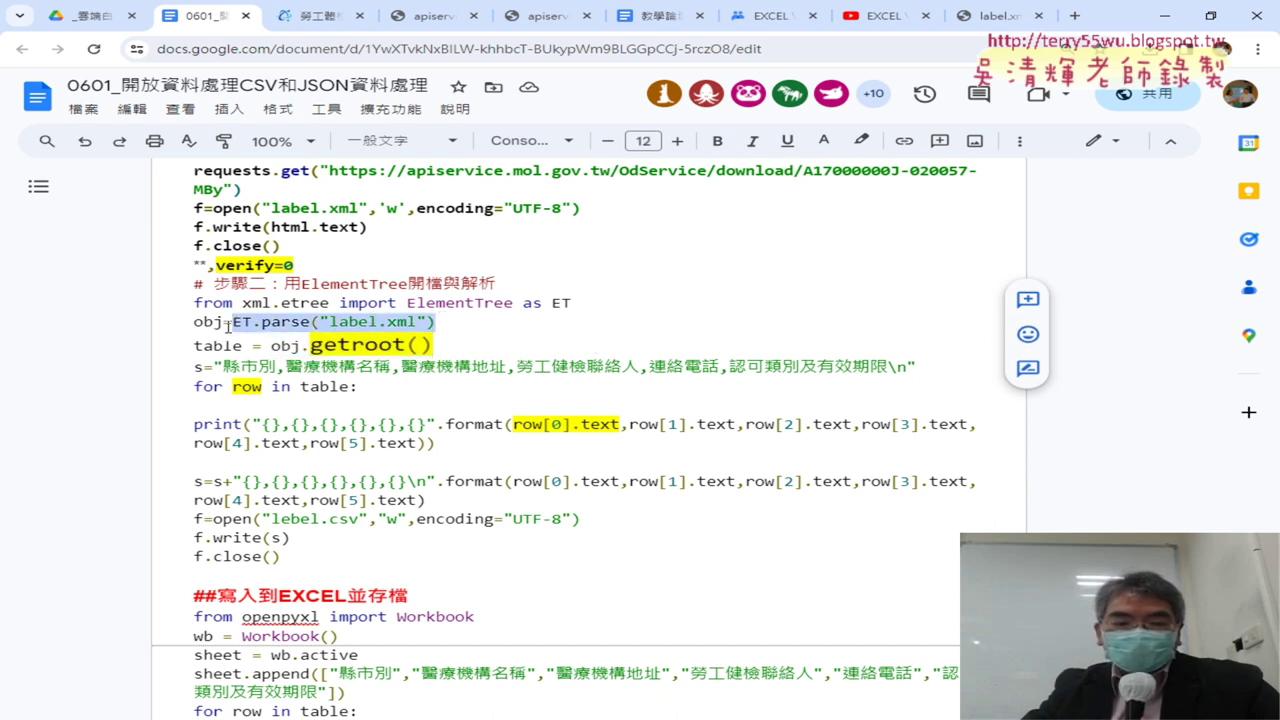
{"action": "left_click_drag", "start_coordinate": [228, 322], "coordinate": [193, 322]}
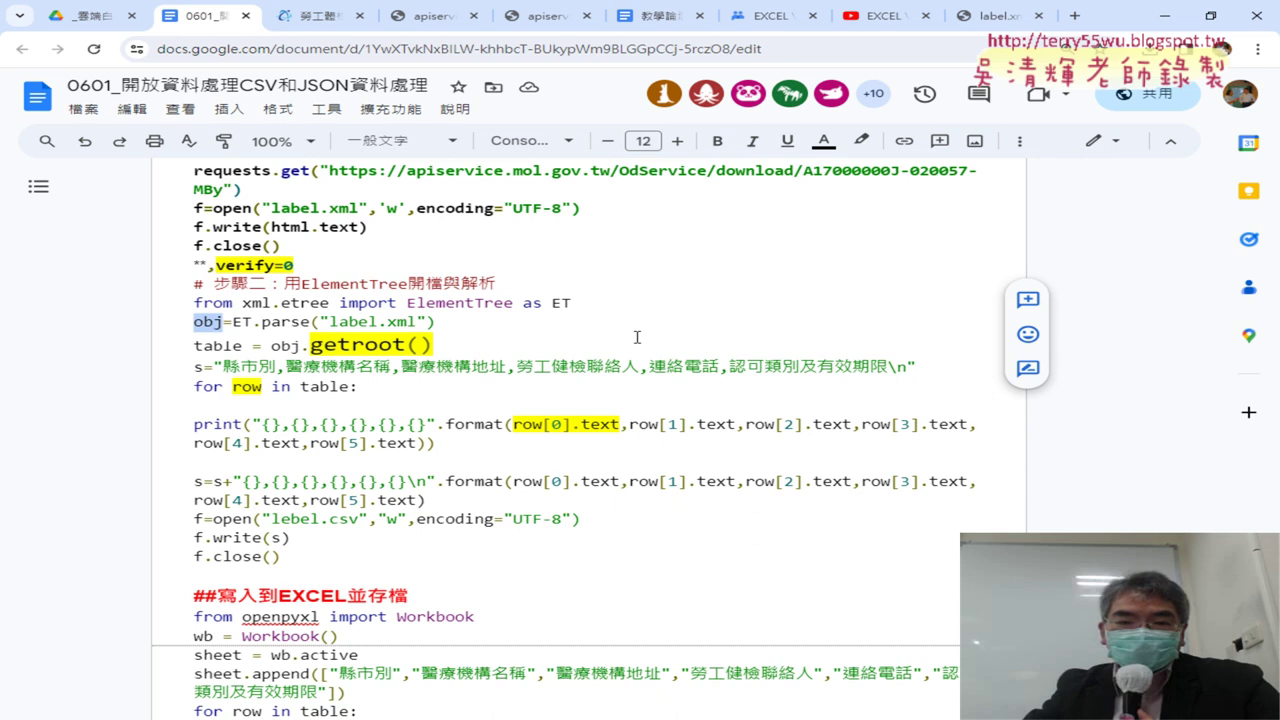
{"action": "left_click", "coordinate": [986, 18]}
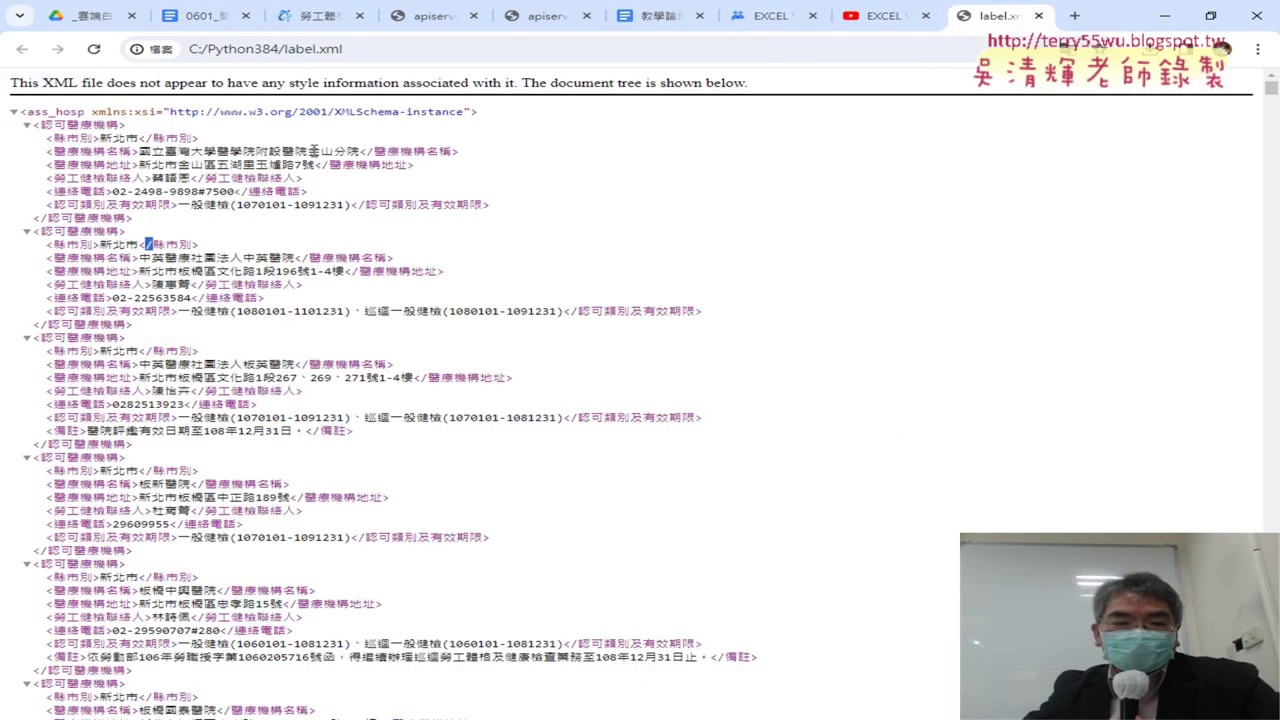
{"action": "left_click", "coordinate": [13, 111]}
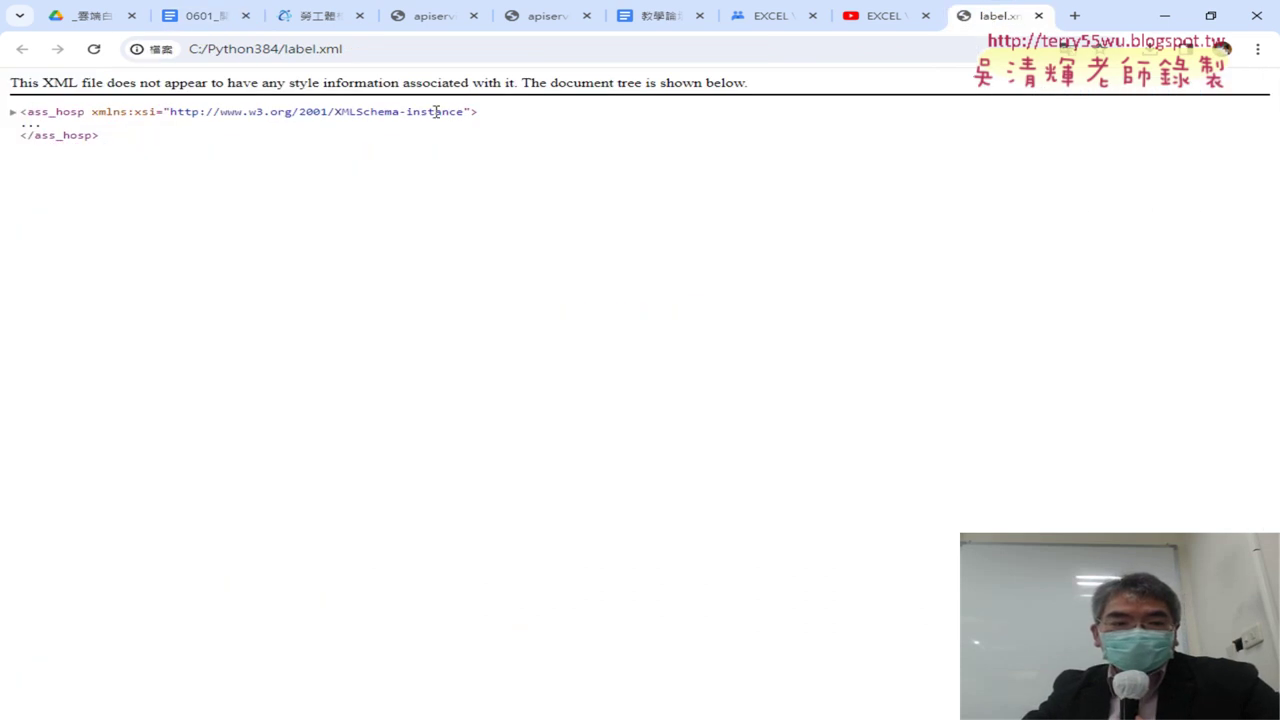
{"action": "left_click", "coordinate": [12, 112]}
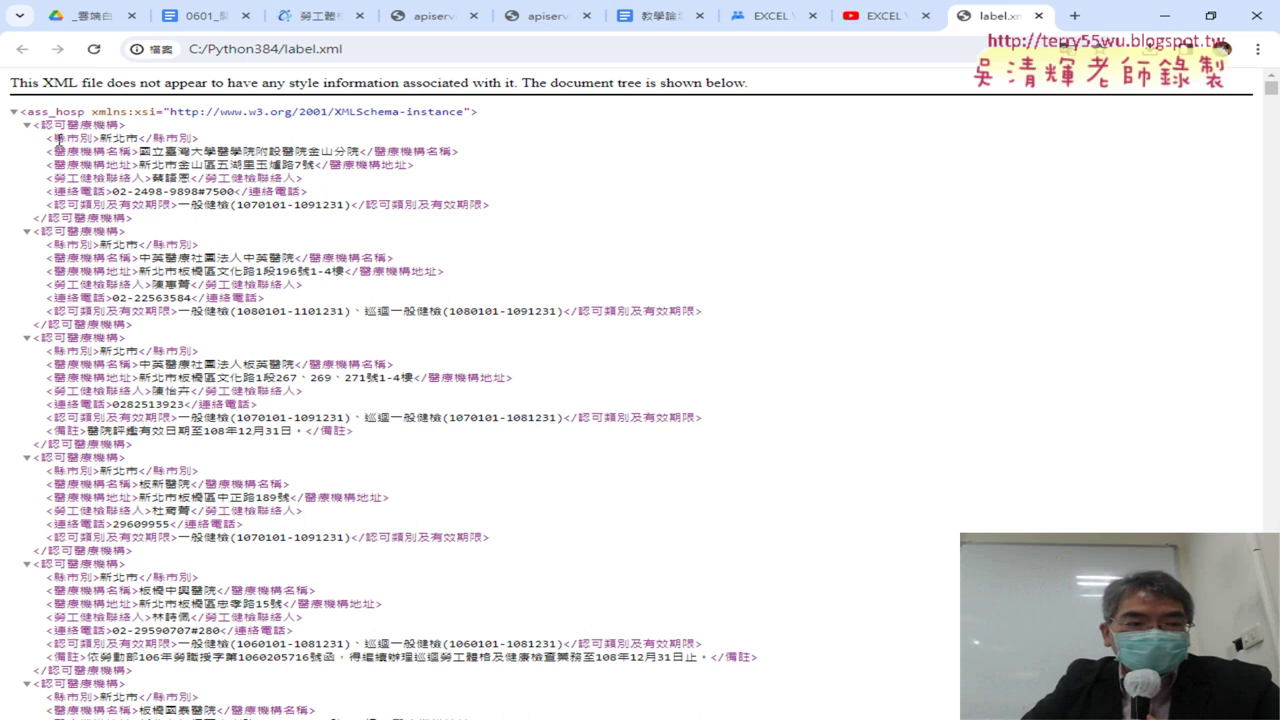
{"action": "left_click_drag", "start_coordinate": [55, 139], "coordinate": [150, 123]}
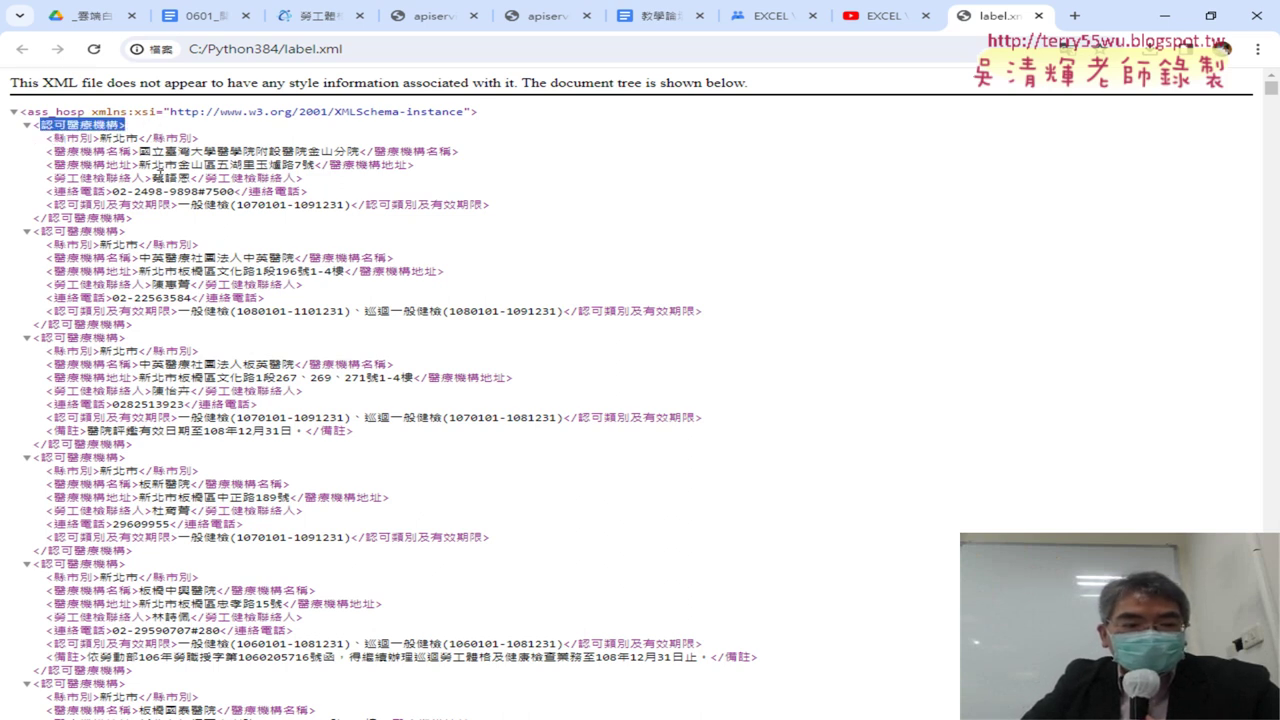
{"action": "left_click_drag", "start_coordinate": [541, 209], "coordinate": [45, 143]}
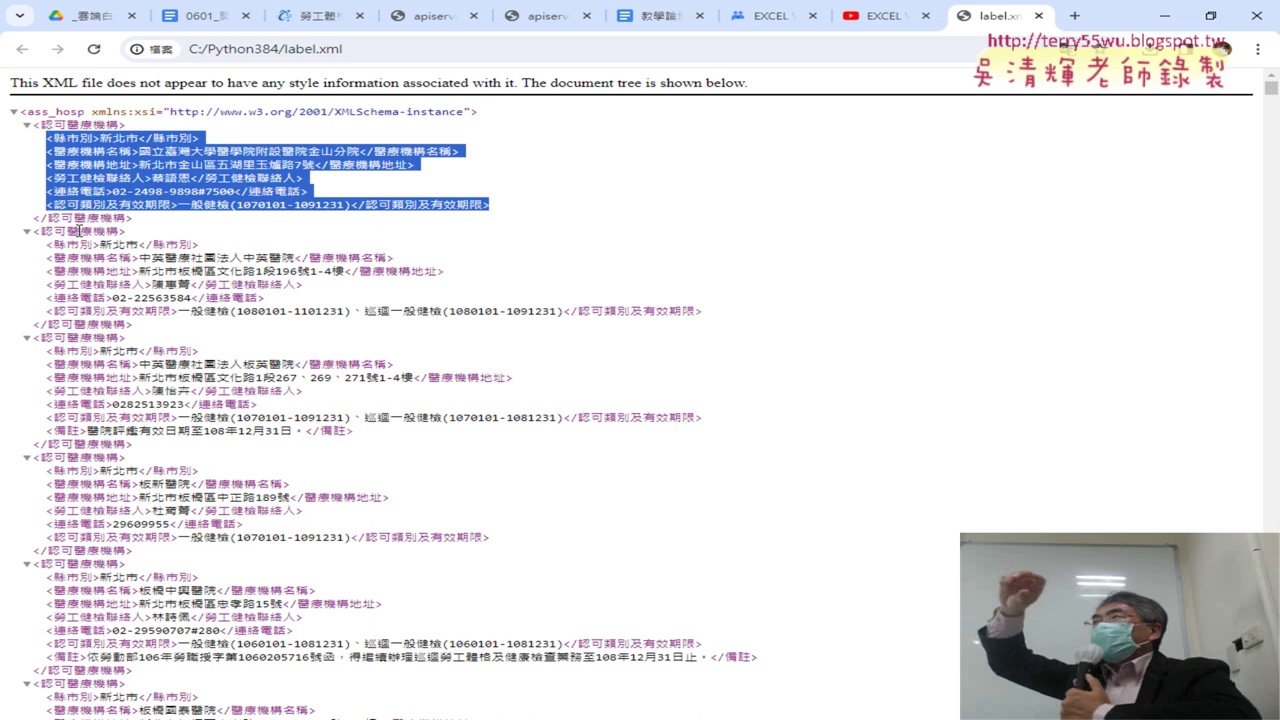
{"action": "left_click", "coordinate": [27, 125]}
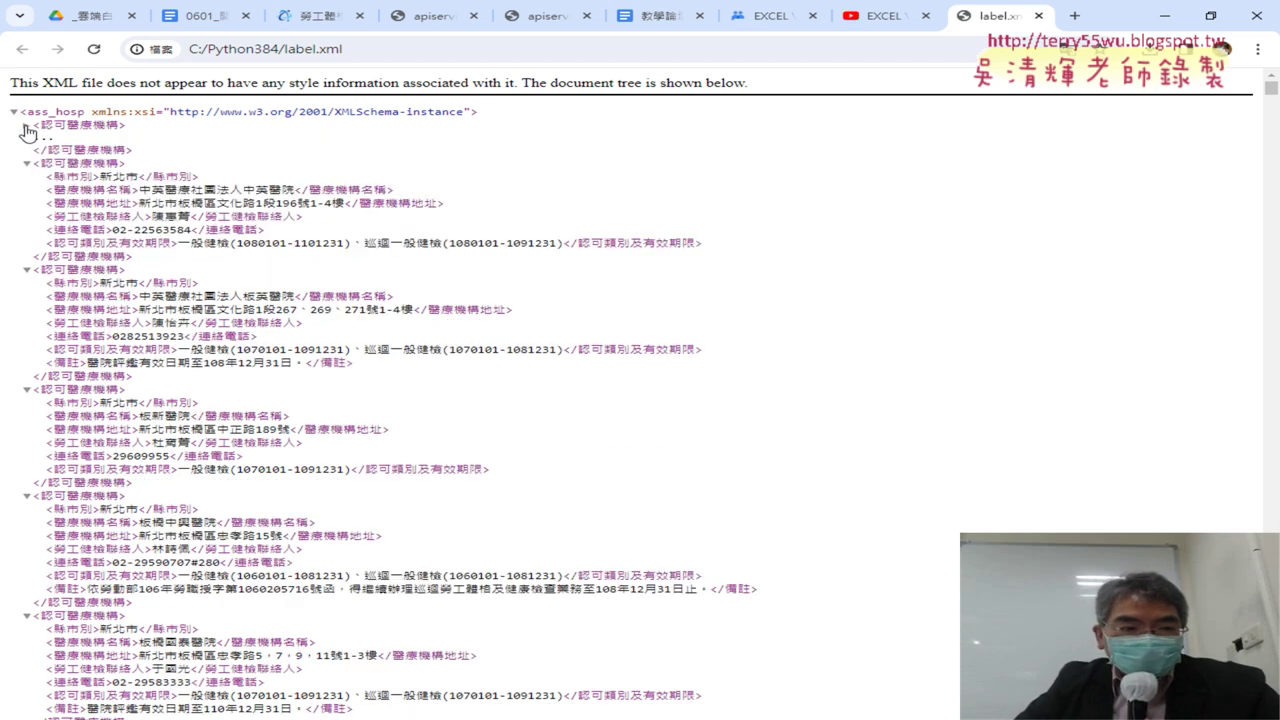
{"action": "left_click", "coordinate": [27, 126]}
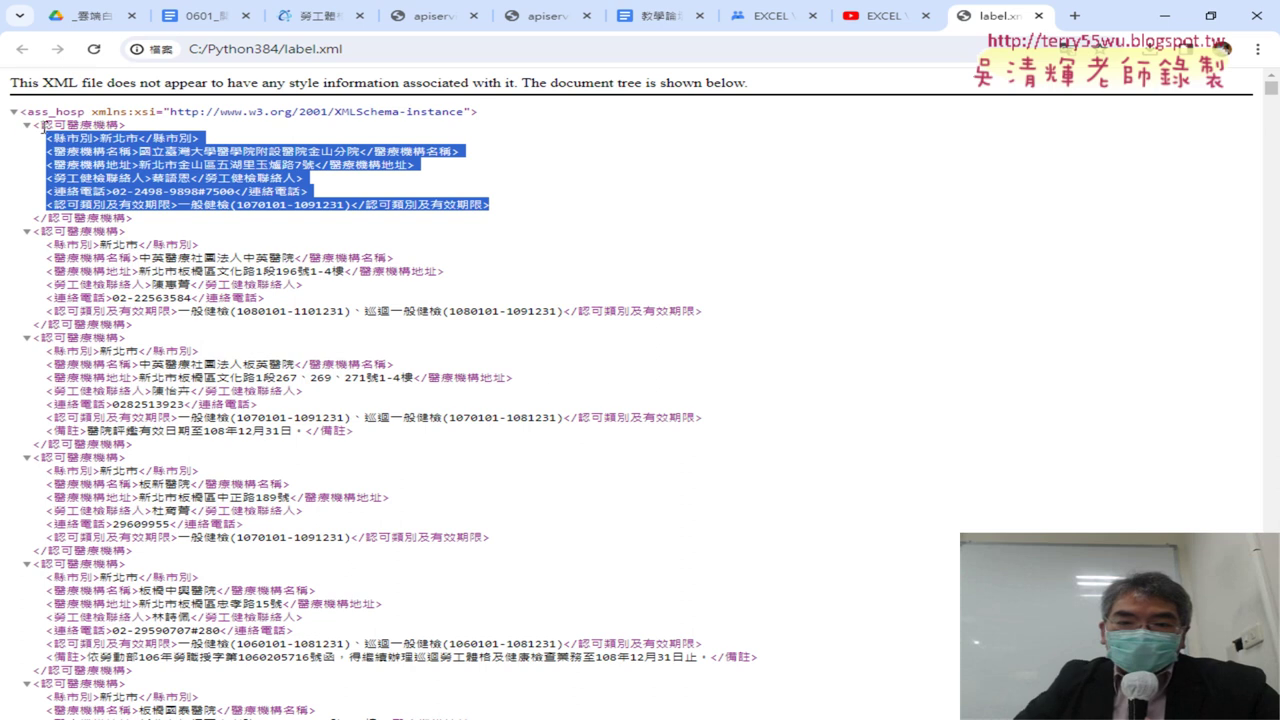
{"action": "left_click", "coordinate": [207, 15]}
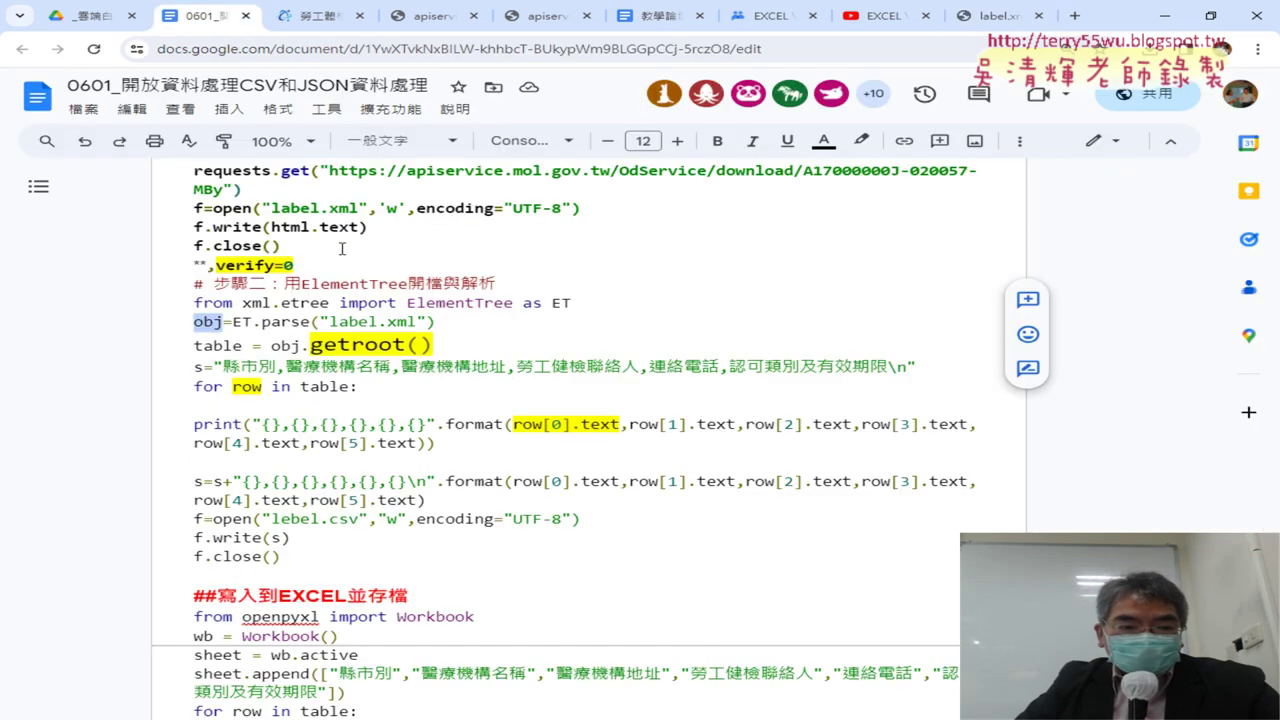
{"action": "scroll", "coordinate": [385, 275], "scroll_direction": "down", "scroll_amount": 2}
{"action": "scroll", "coordinate": [354, 253], "scroll_direction": "up", "scroll_amount": 1}
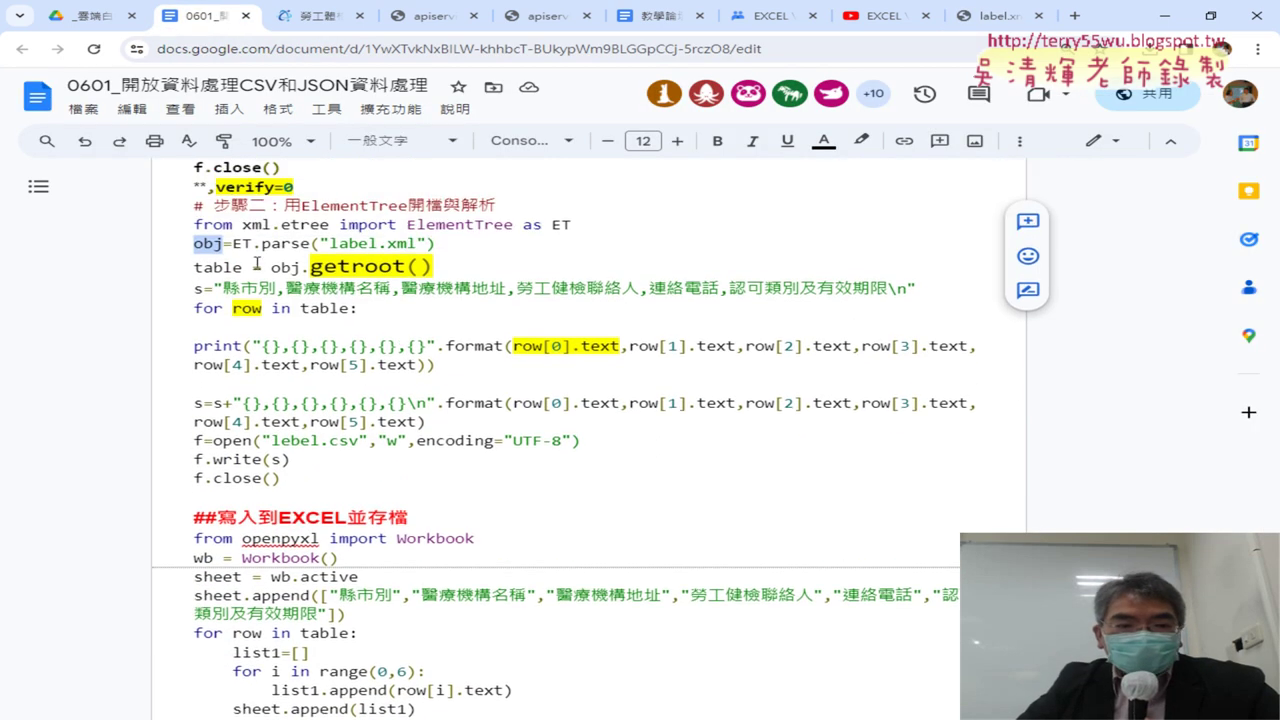
{"action": "left_click_drag", "start_coordinate": [244, 267], "coordinate": [197, 266]}
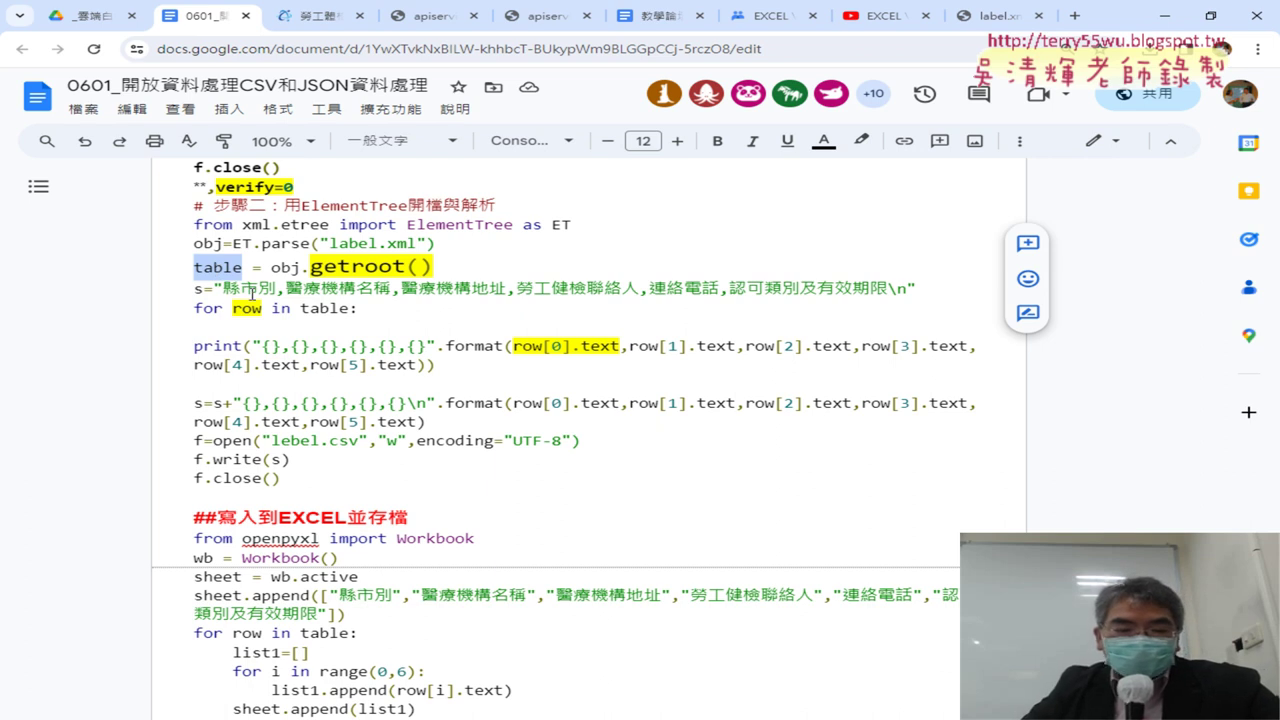
{"action": "left_click_drag", "start_coordinate": [271, 441], "coordinate": [360, 440]}
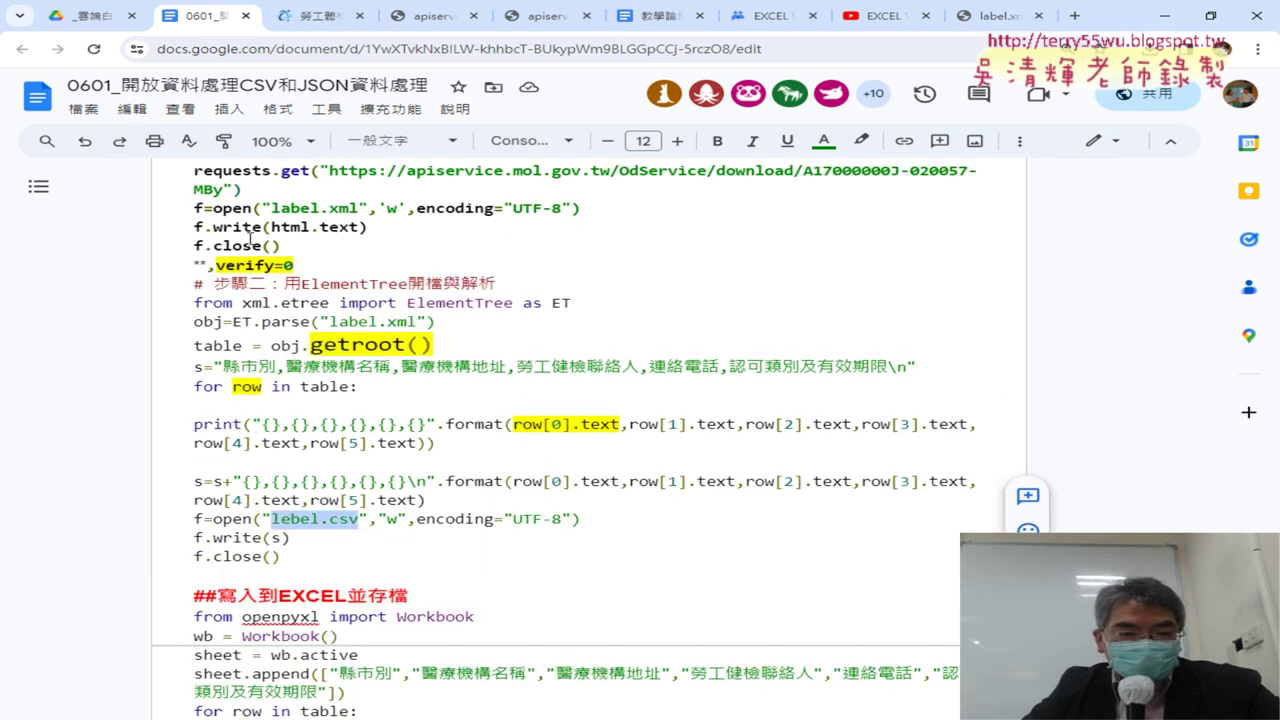
{"action": "scroll", "coordinate": [250, 240], "scroll_direction": "up", "scroll_amount": 3}
{"action": "scroll", "coordinate": [432, 398], "scroll_direction": "down", "scroll_amount": 2}
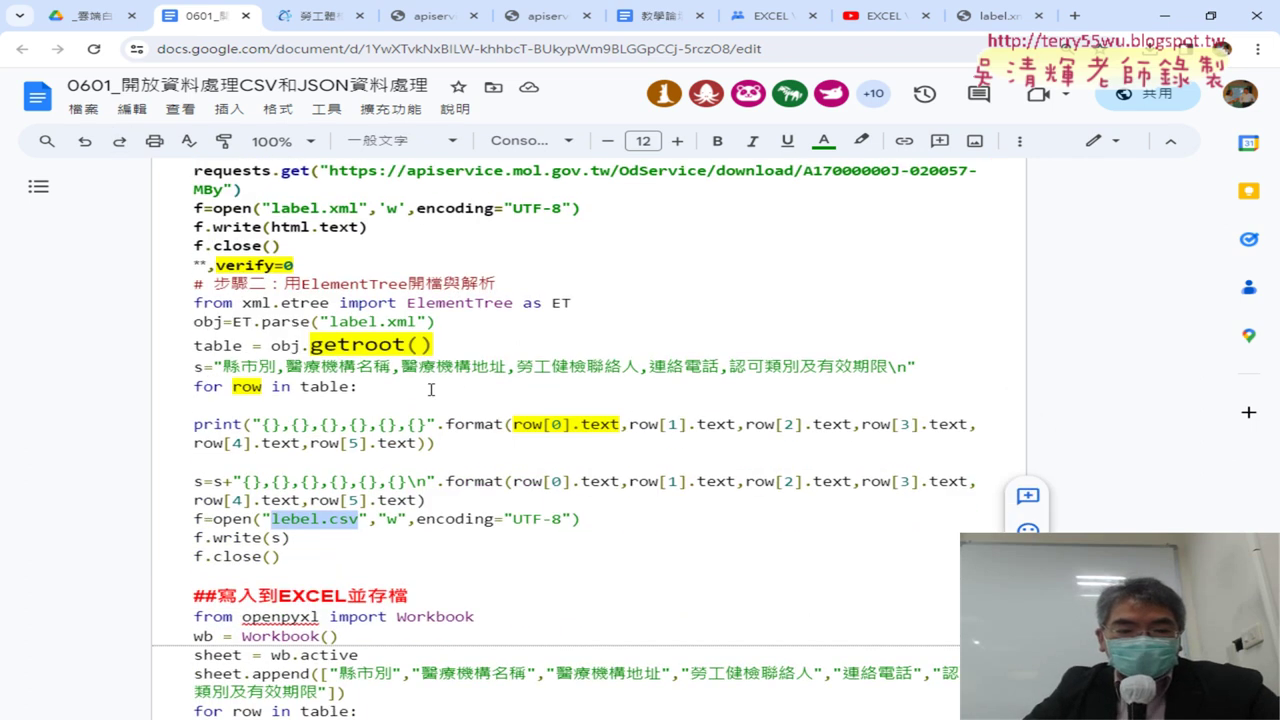